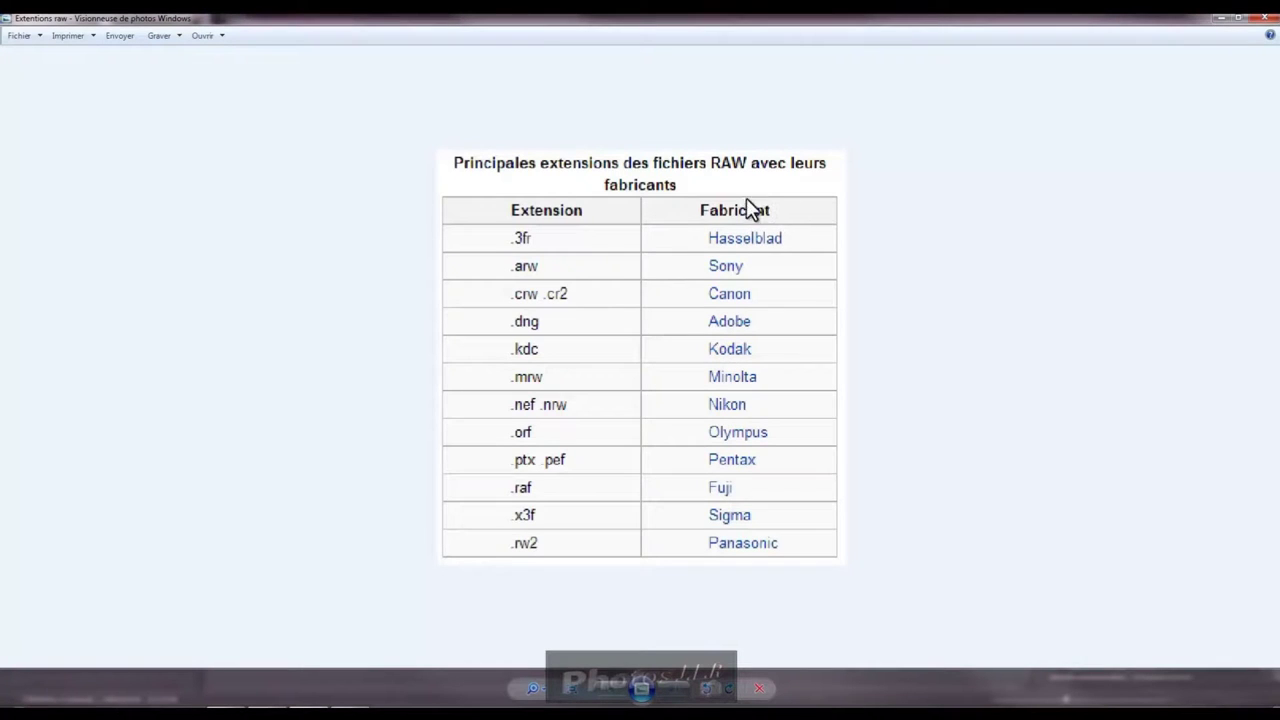
Close the RAW file-extensions table in Windows Photo Viewer, returning to the photo thumbnails.
{"action": "left_click", "coordinate": [1266, 18]}
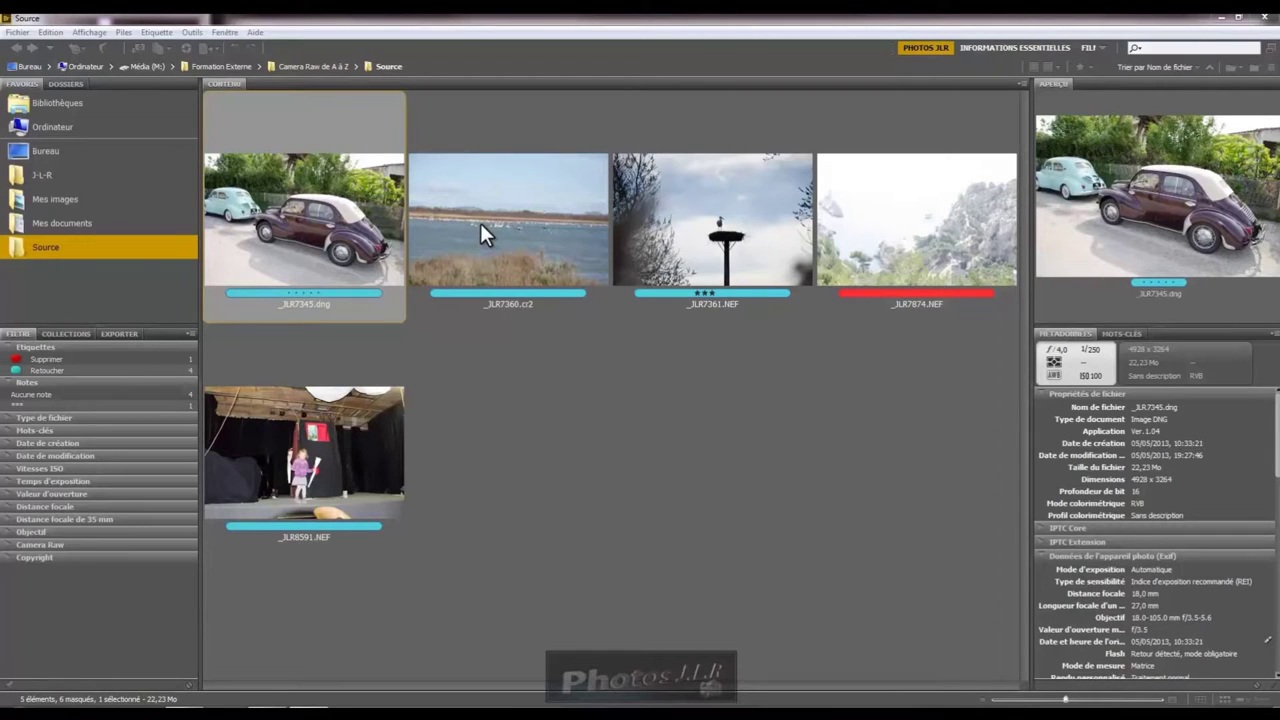
Select the vintage car photo _JLR7345.dng in Bridge after briefly selecting _JLR7360.cr2.
{"action": "left_click", "coordinate": [515, 227]}
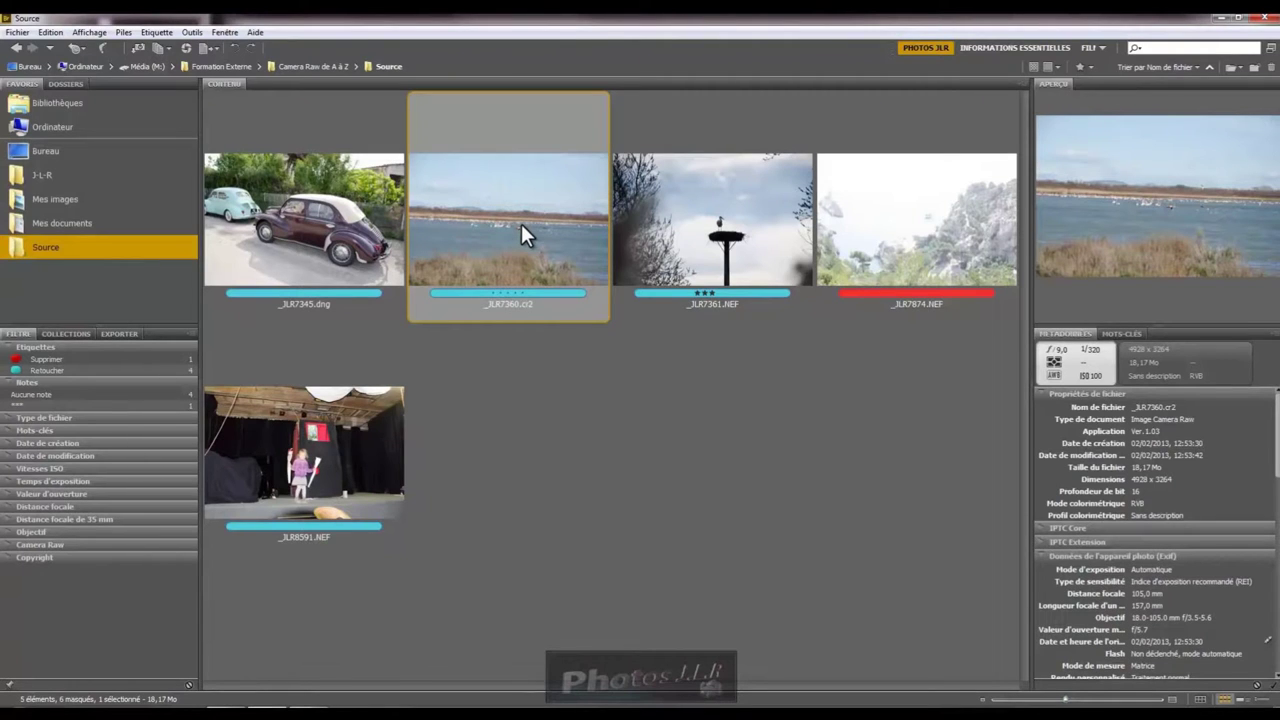
{"action": "left_click", "coordinate": [515, 359]}
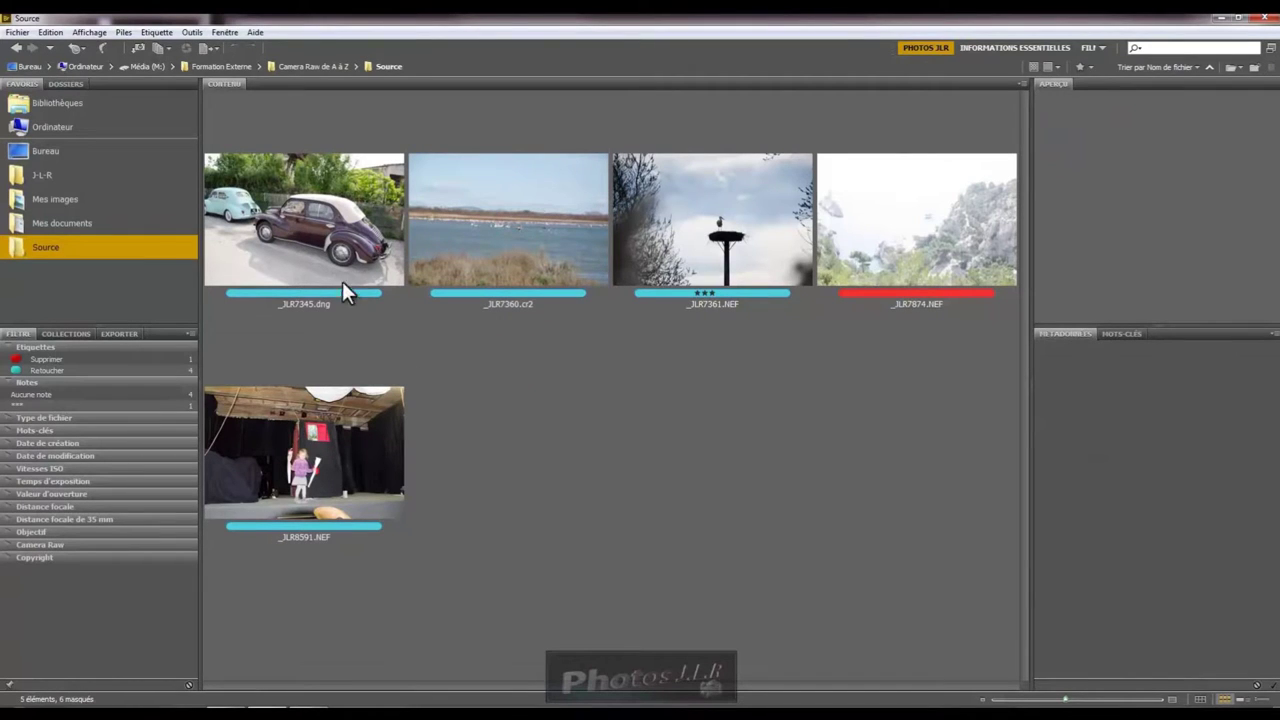
{"action": "left_click", "coordinate": [321, 217]}
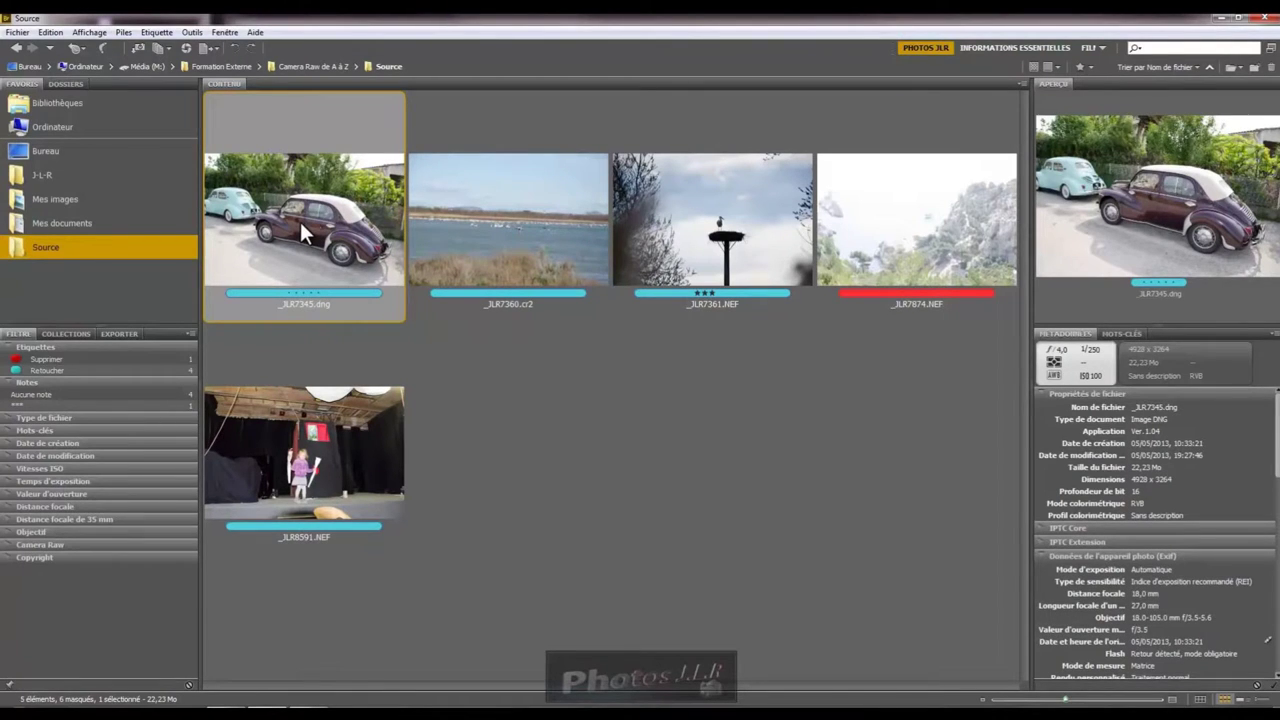
Open _JLR7345.dng in Camera Raw, disable highlight clipping, enable shadow clipping, and widen the dialog.
{"action": "right_click", "coordinate": [310, 212]}
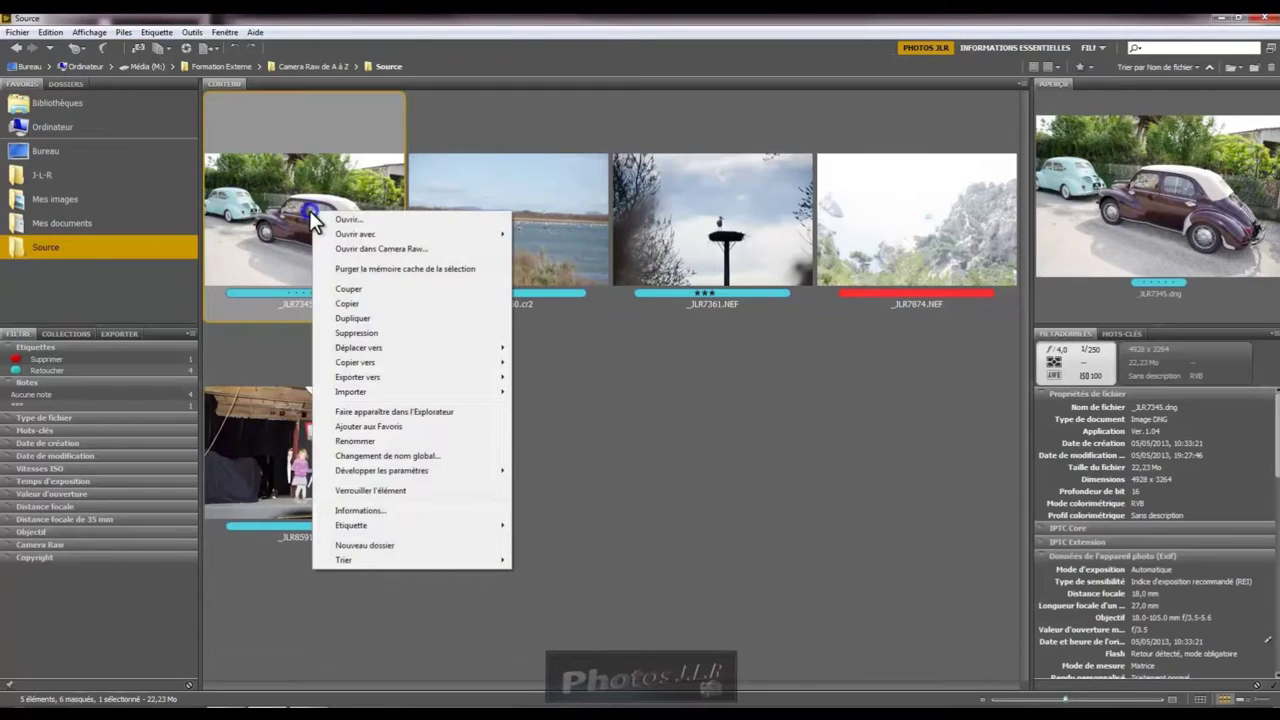
{"action": "left_click", "coordinate": [372, 249]}
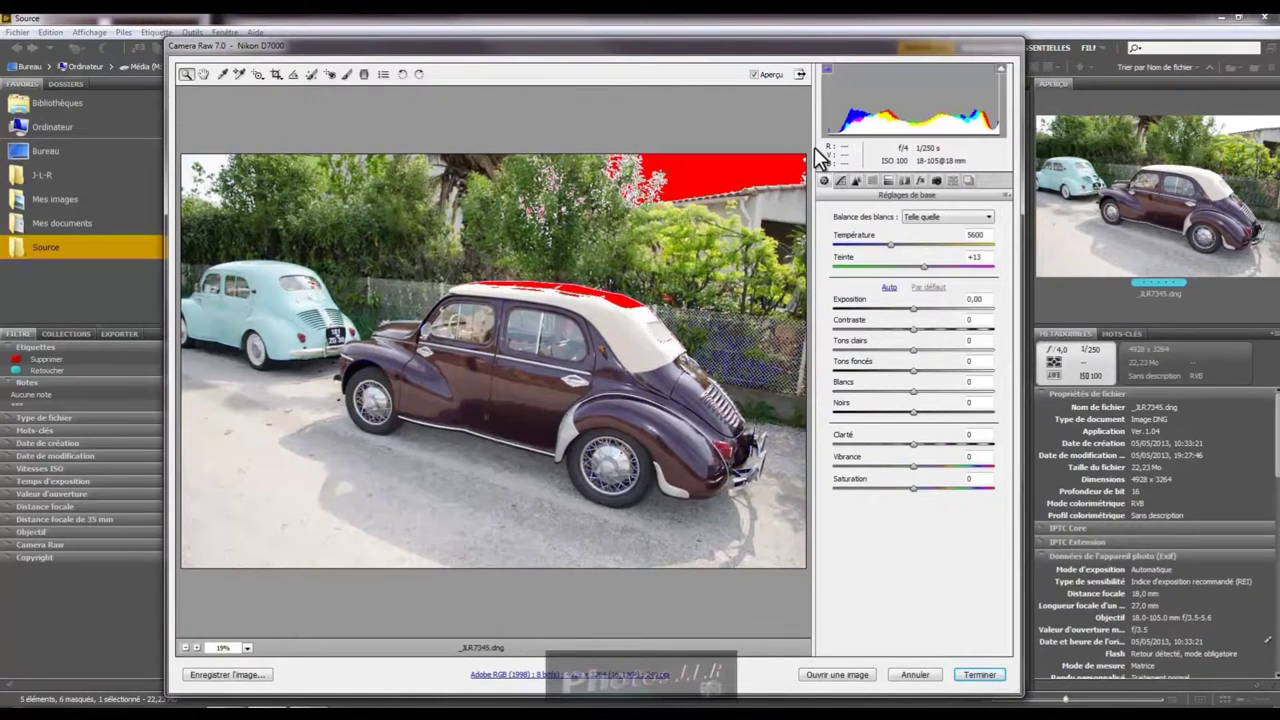
{"action": "left_click", "coordinate": [999, 70]}
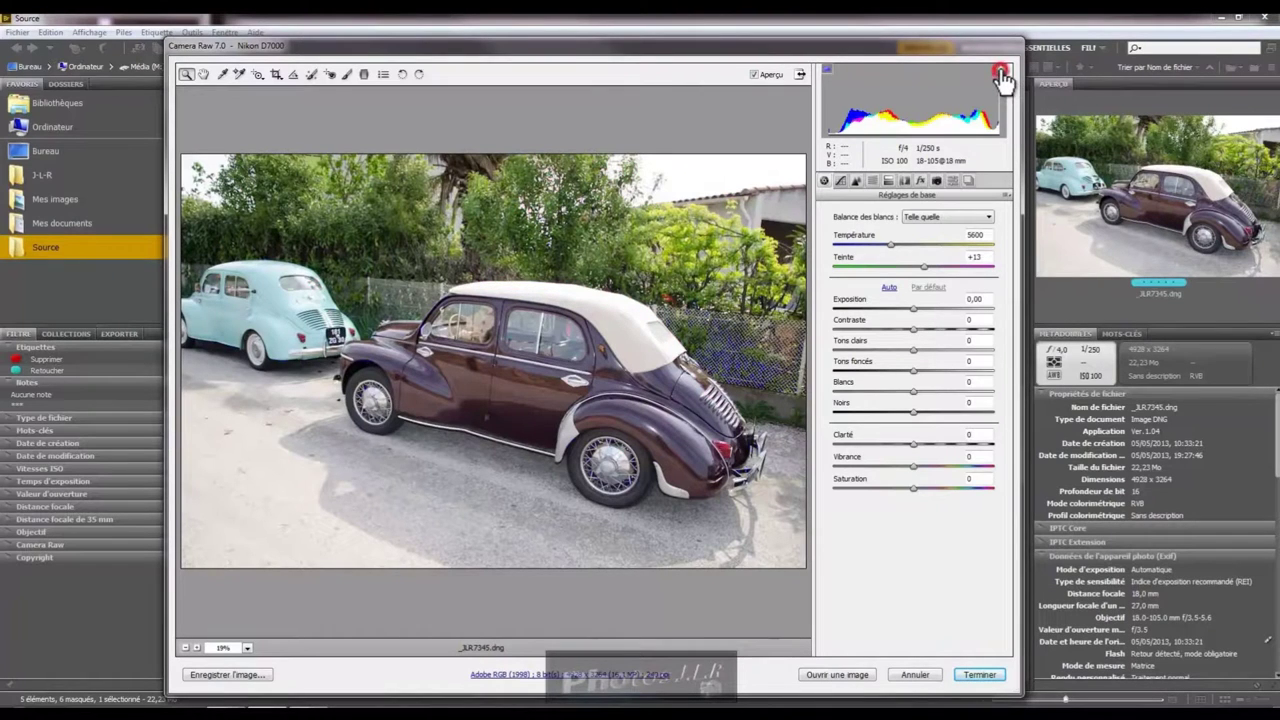
{"action": "left_click", "coordinate": [828, 72]}
{"action": "left_click_drag", "start_coordinate": [170, 42], "coordinate": [100, 33]}
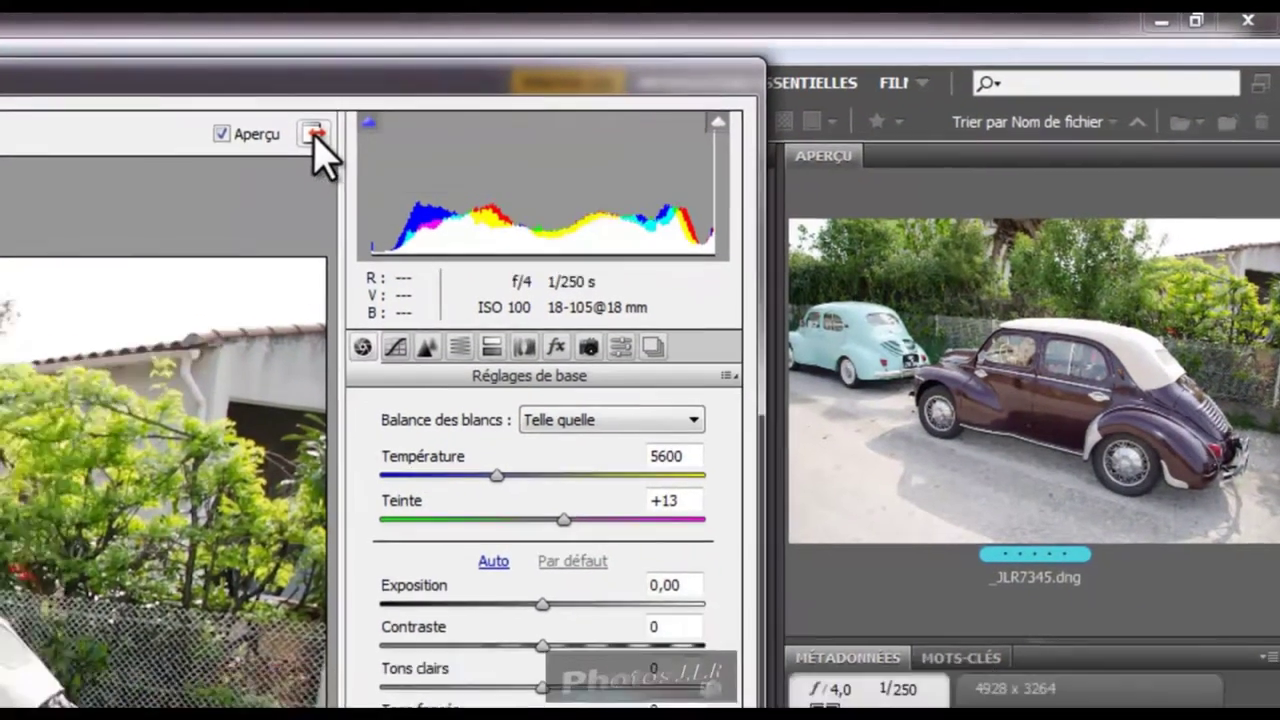
Switch Camera Raw to full screen and select the Teinte value of +13.
{"action": "left_click", "coordinate": [254, 141]}
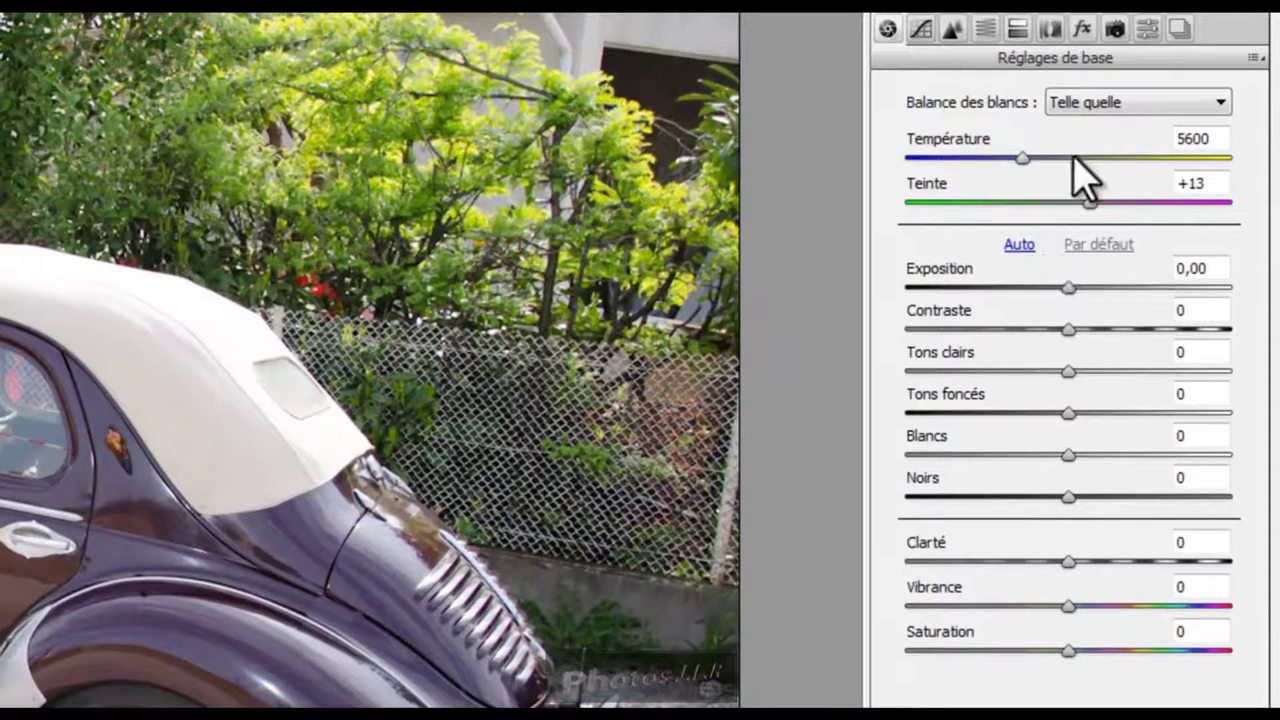
{"action": "left_click", "coordinate": [1190, 183]}
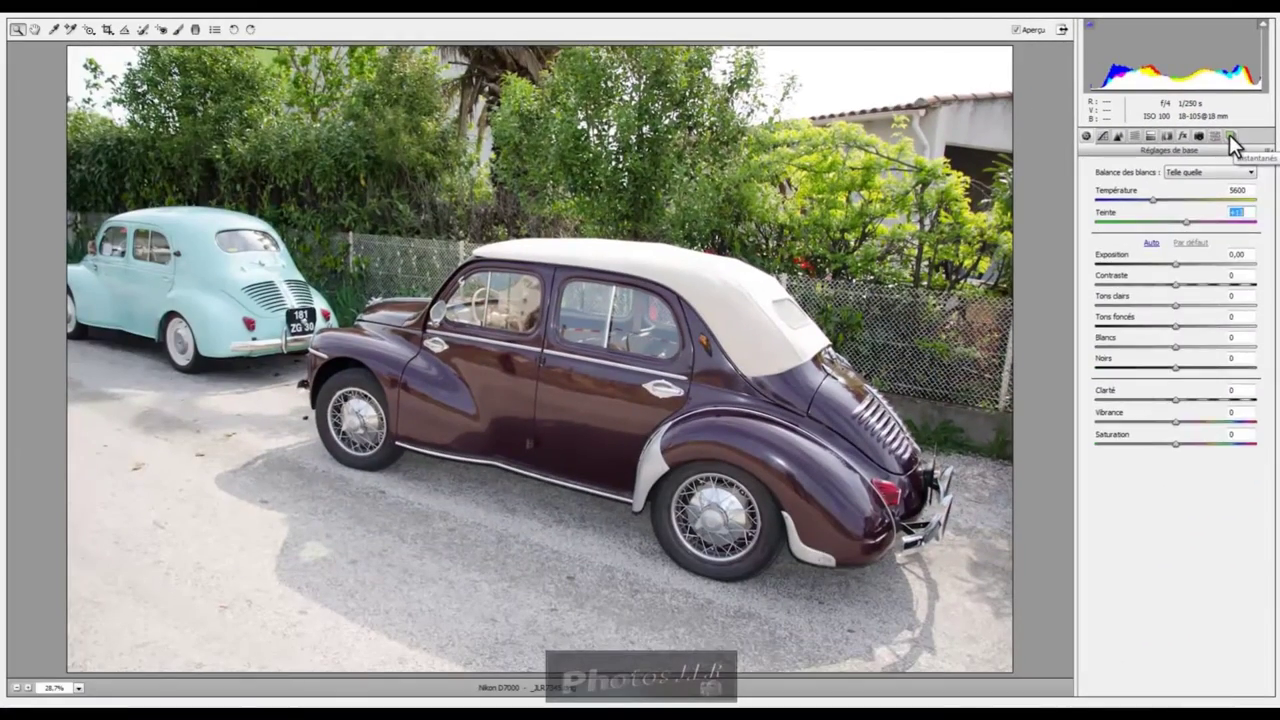
Save the current settings as snapshot '01' and go back to Réglages de base.
{"action": "left_click", "coordinate": [1229, 136]}
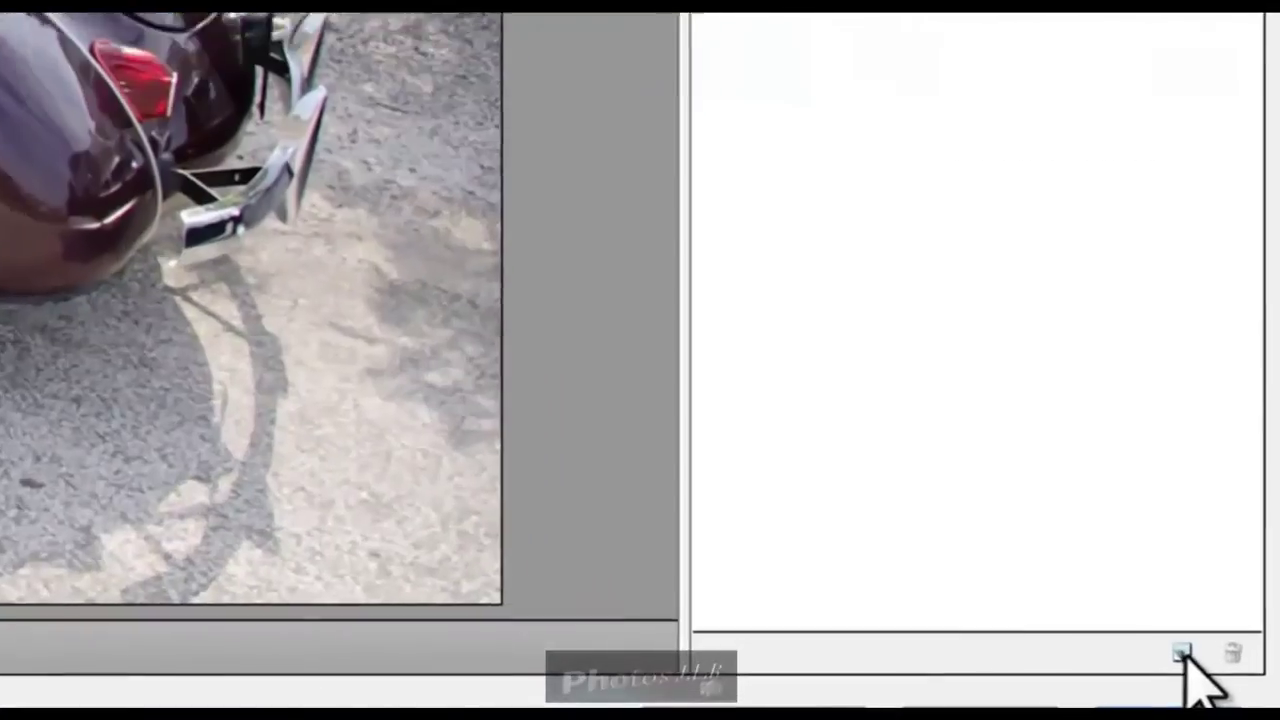
{"action": "left_click", "coordinate": [1247, 689]}
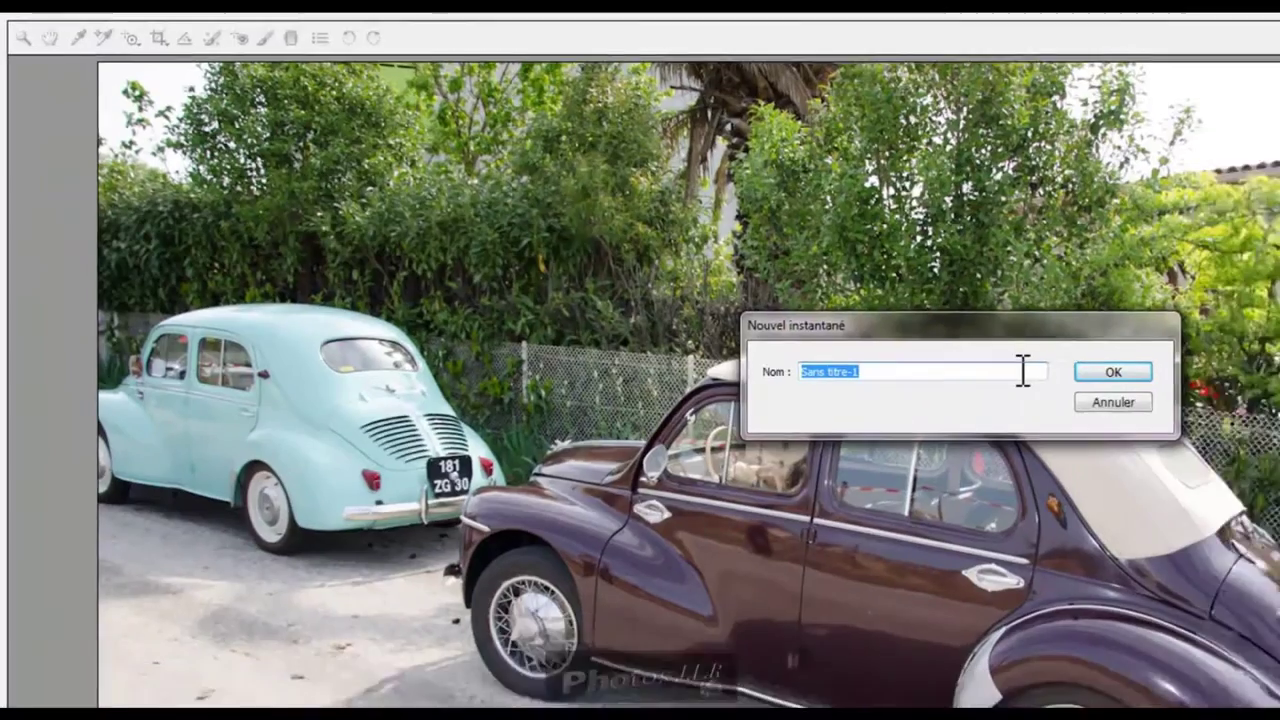
{"action": "type", "text": "01"}
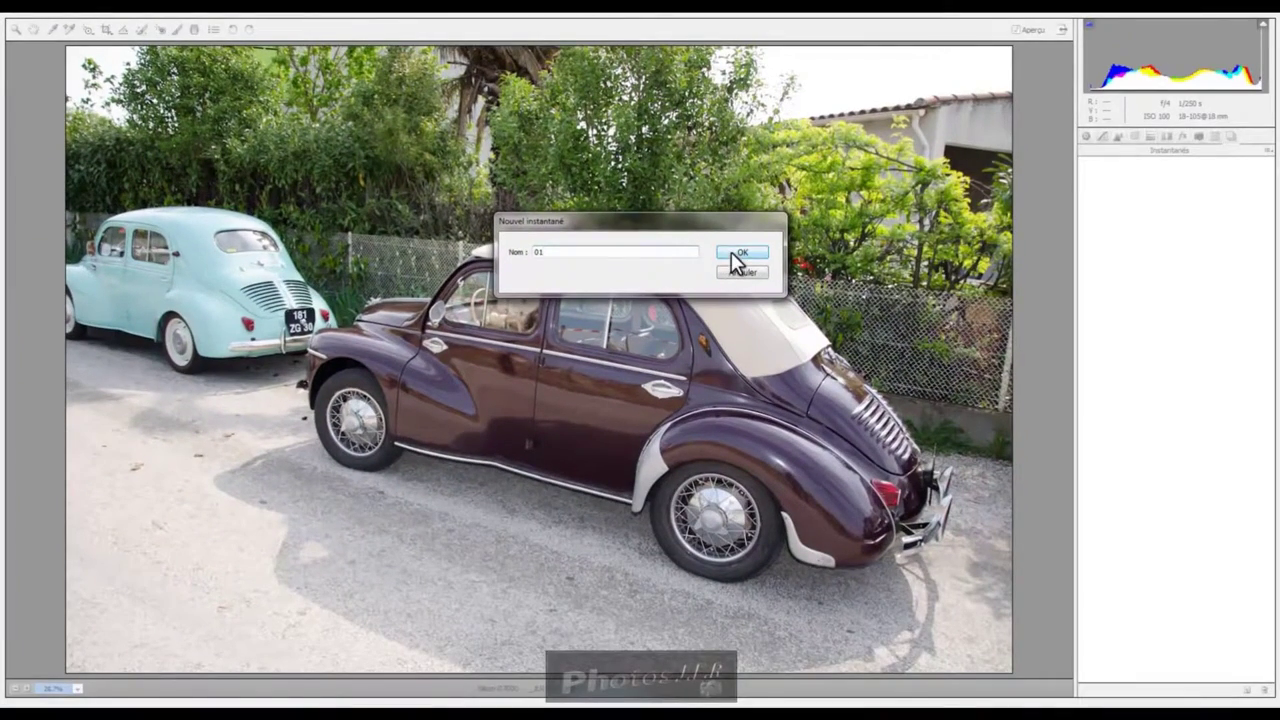
{"action": "left_click", "coordinate": [733, 253]}
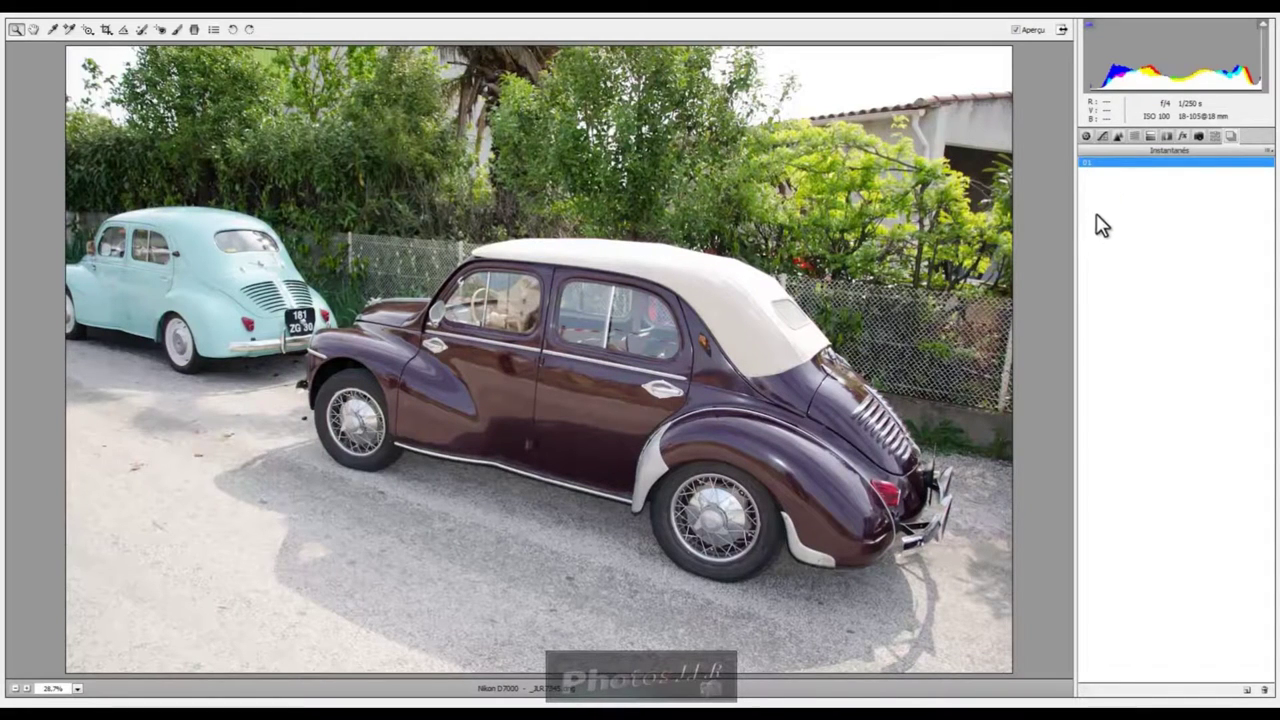
{"action": "left_click", "coordinate": [1085, 137]}
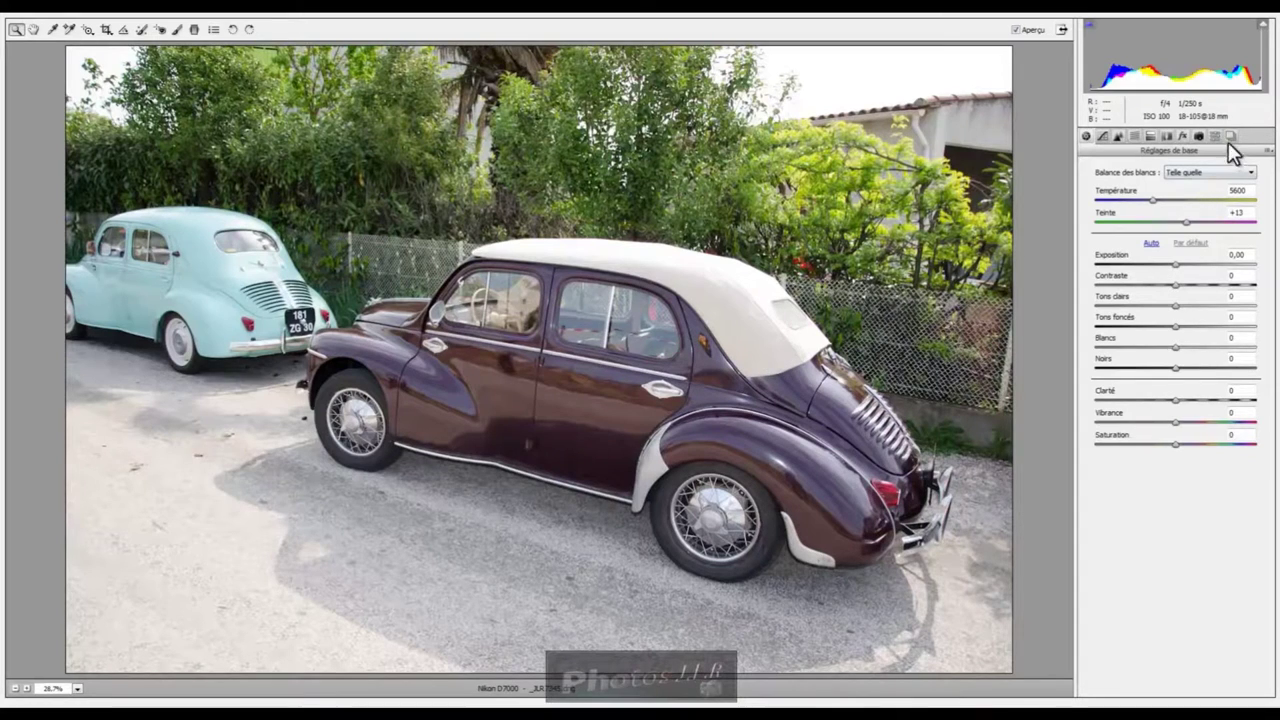
{"action": "left_click", "coordinate": [1016, 30]}
{"action": "left_click", "coordinate": [1016, 30]}
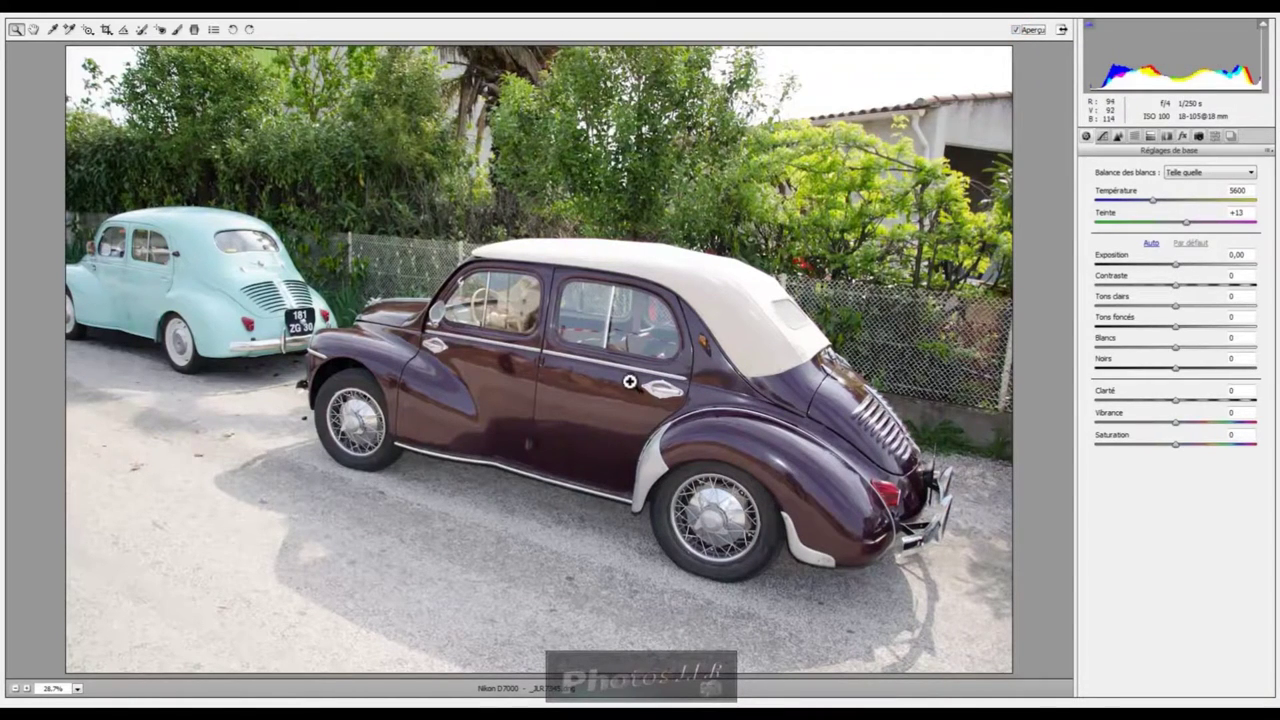
{"action": "left_click", "coordinate": [1230, 137]}
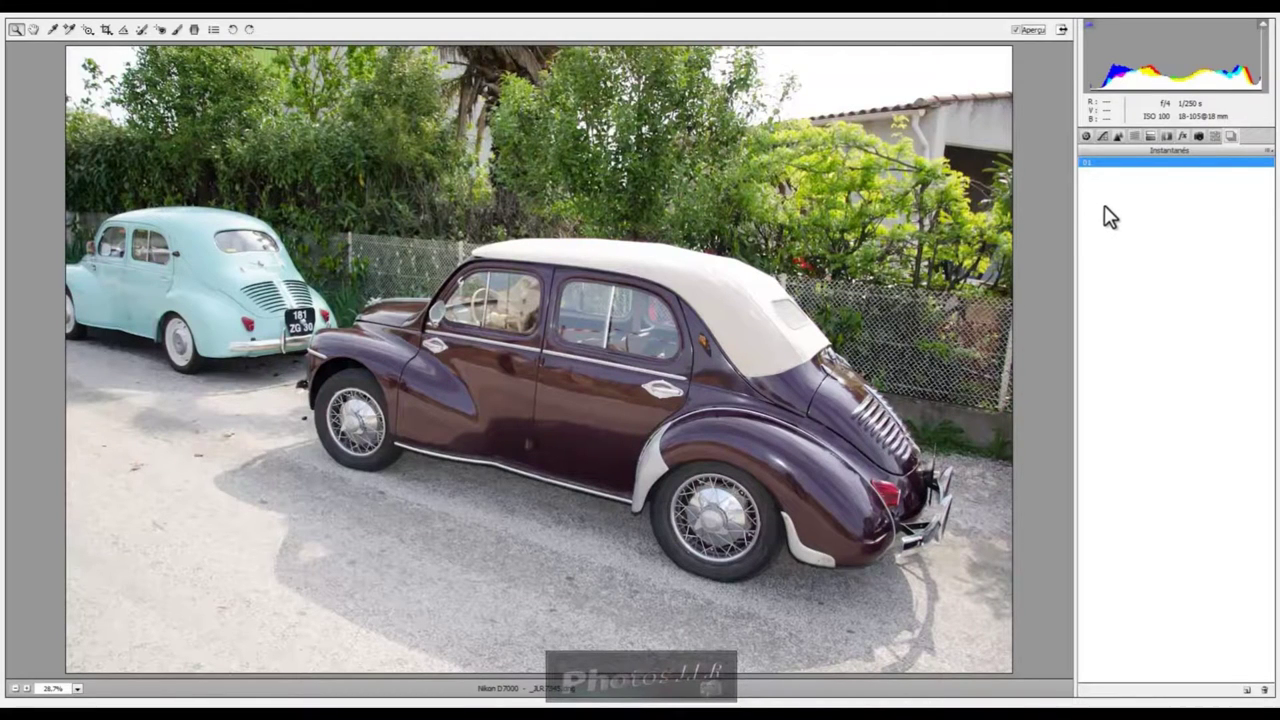
{"action": "left_click", "coordinate": [1086, 136]}
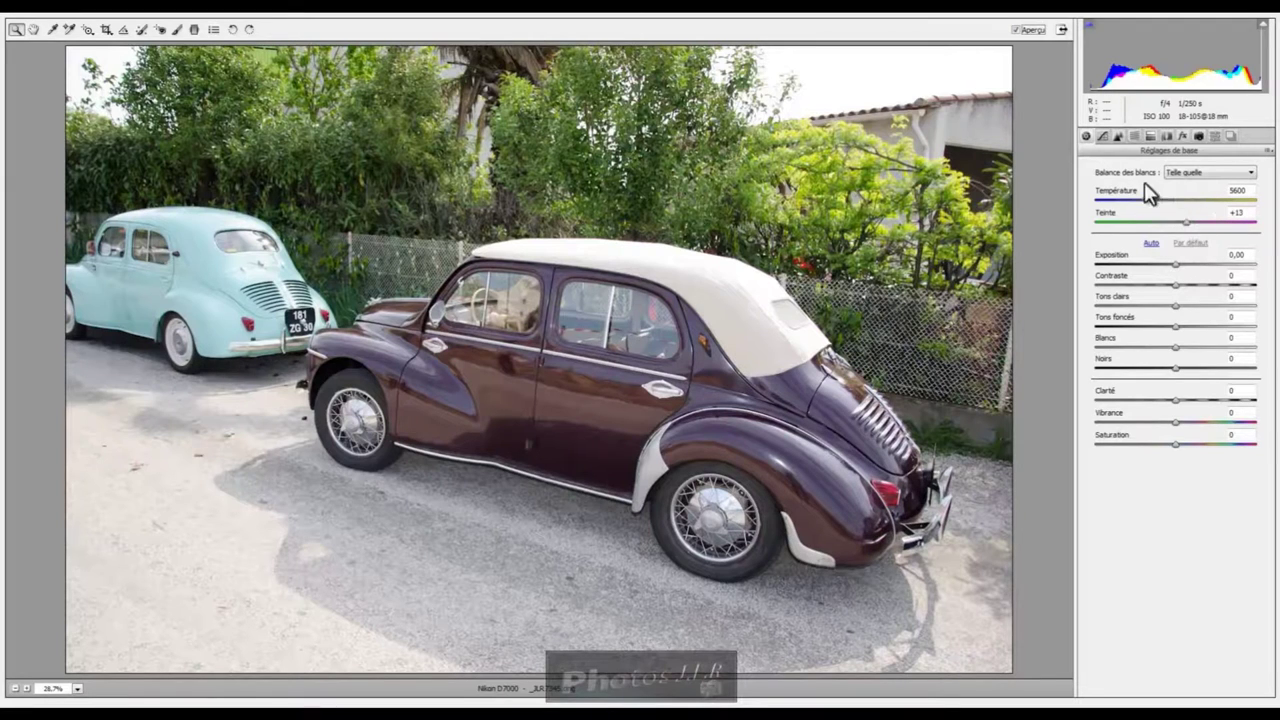
Preview each white balance preset in turn, from Auto through Flash to Personnalisée.
{"action": "left_click", "coordinate": [1252, 175]}
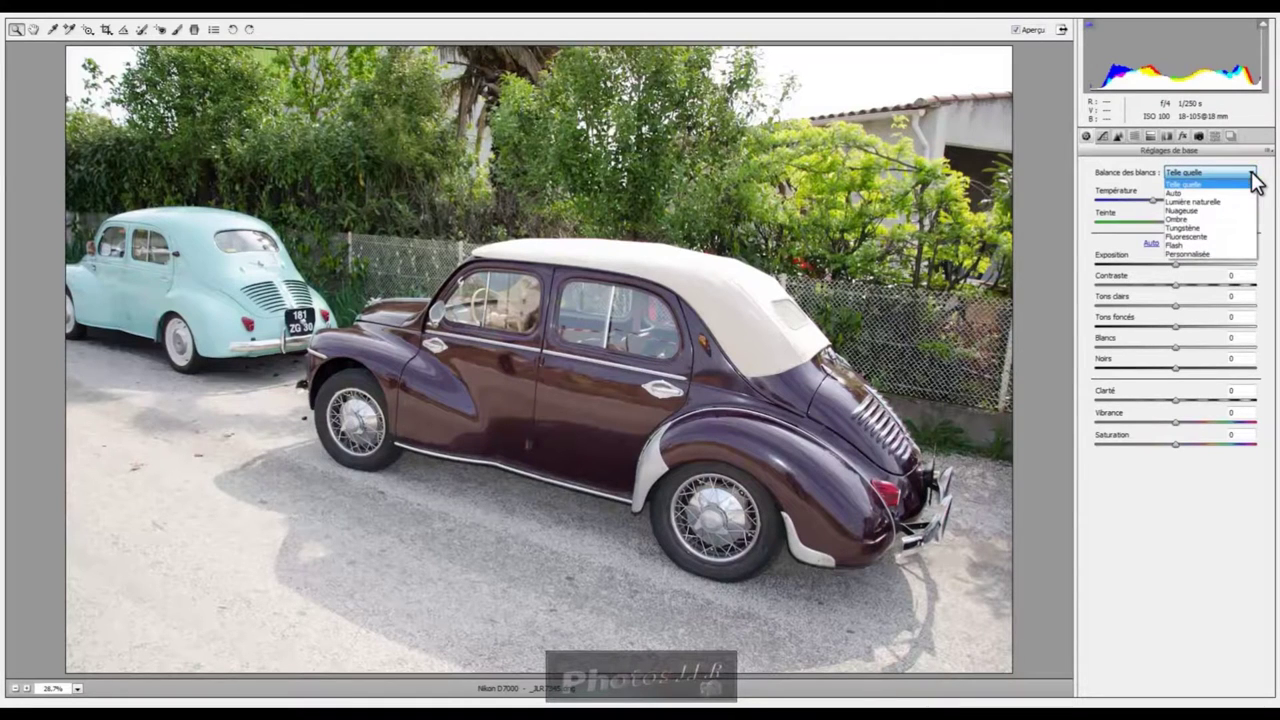
{"action": "left_click", "coordinate": [1171, 194]}
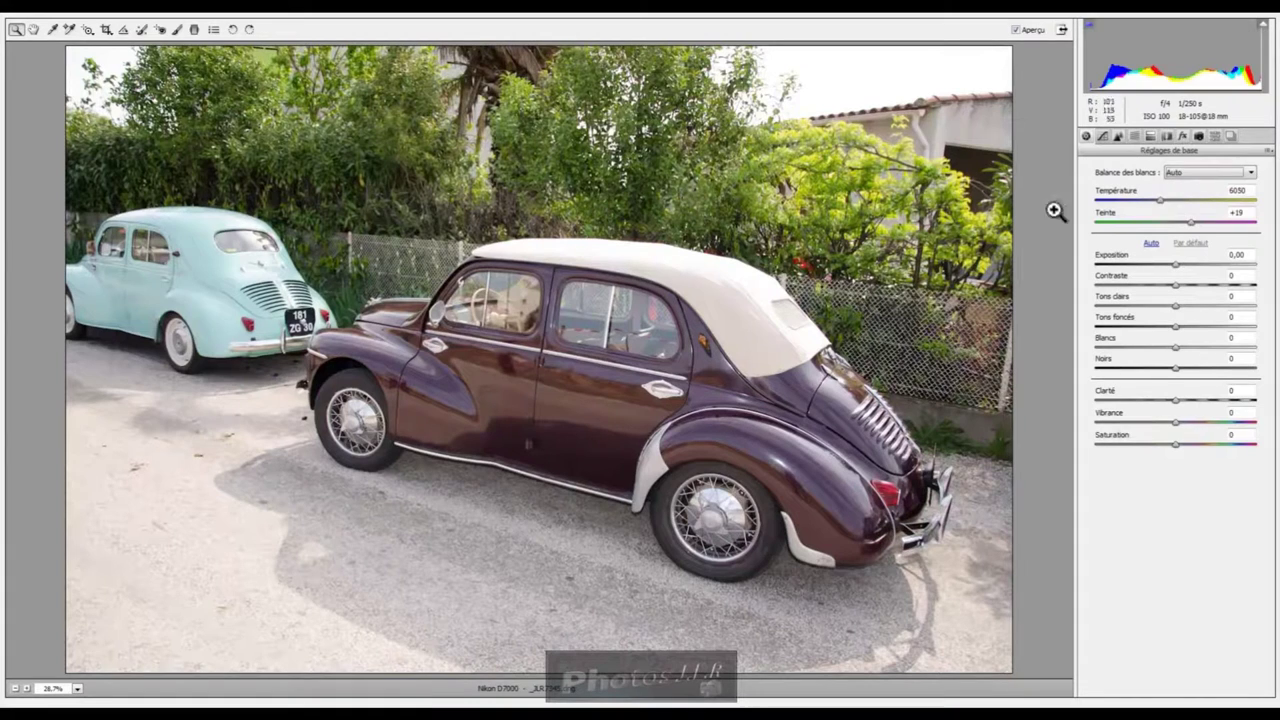
{"action": "left_click", "coordinate": [1253, 174]}
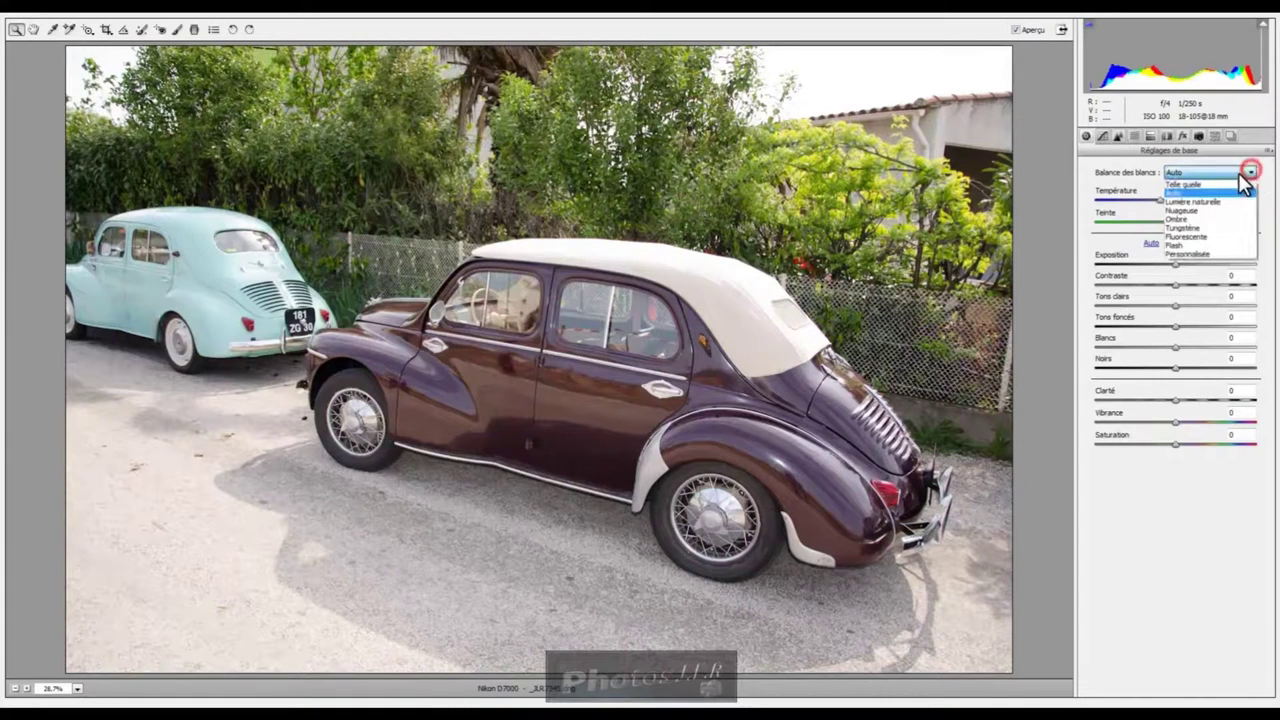
{"action": "left_click", "coordinate": [1198, 203]}
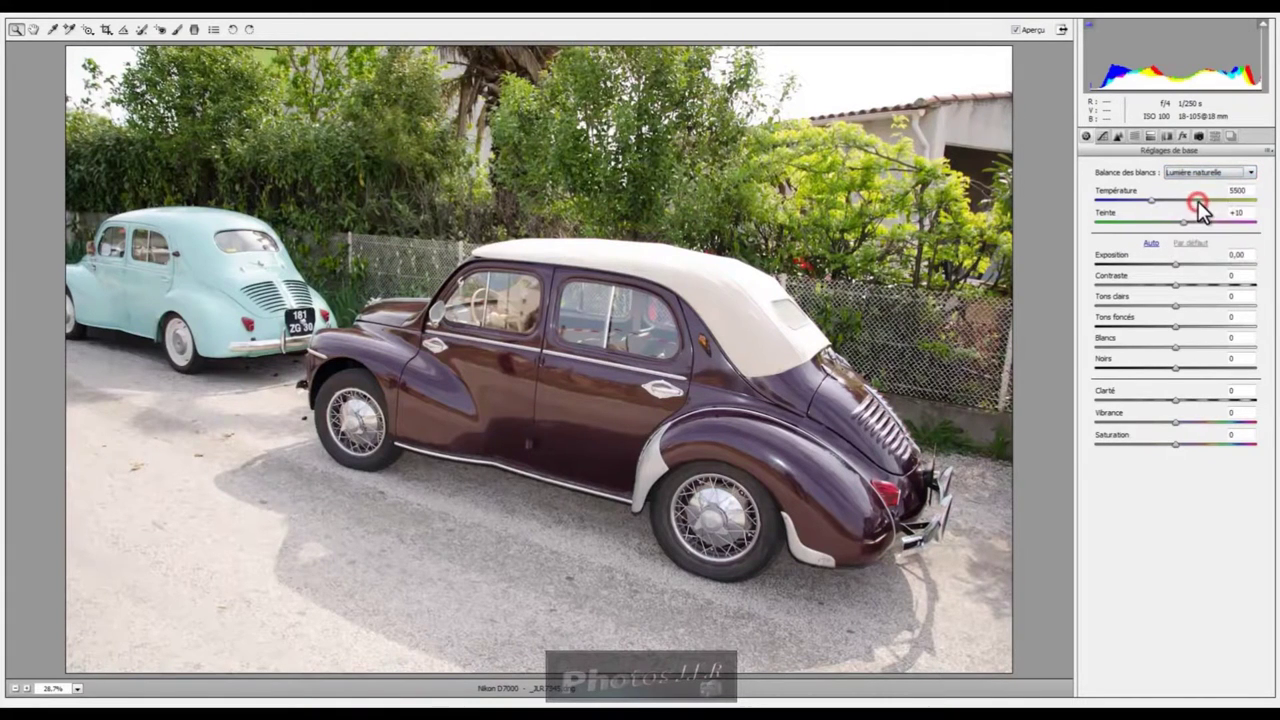
{"action": "left_click", "coordinate": [1250, 173]}
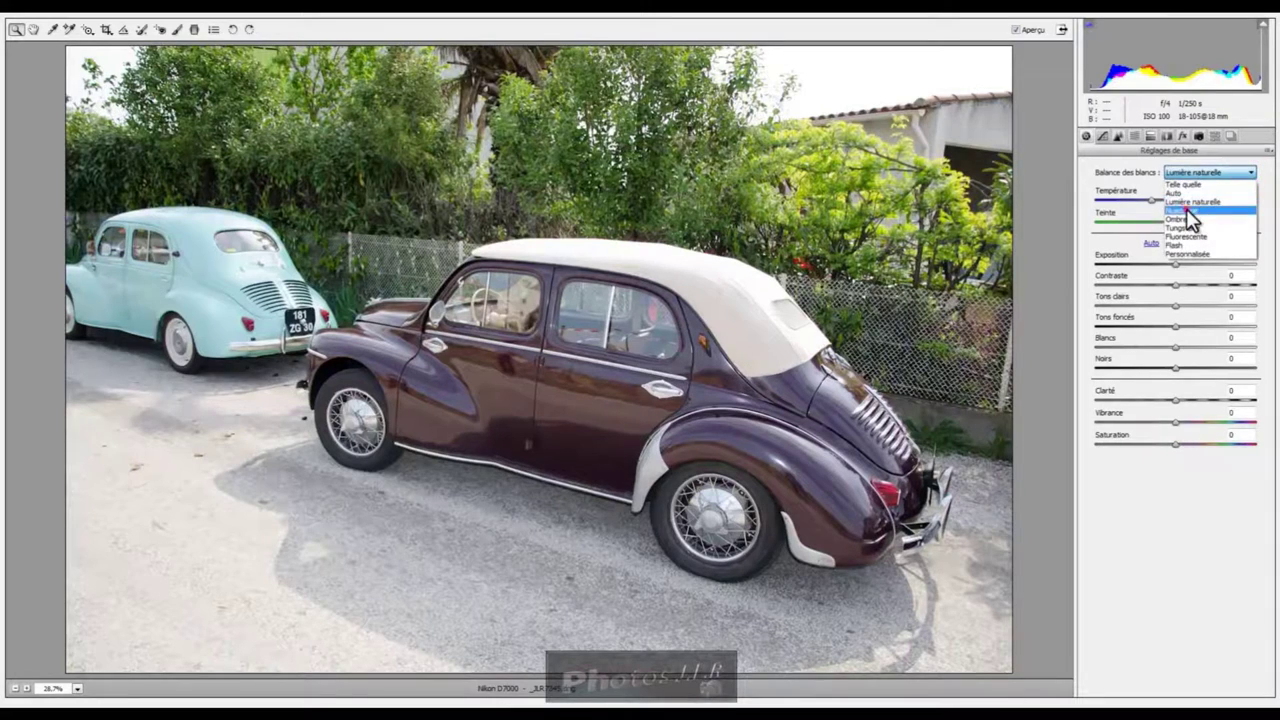
{"action": "left_click", "coordinate": [1187, 211]}
{"action": "left_click", "coordinate": [1252, 174]}
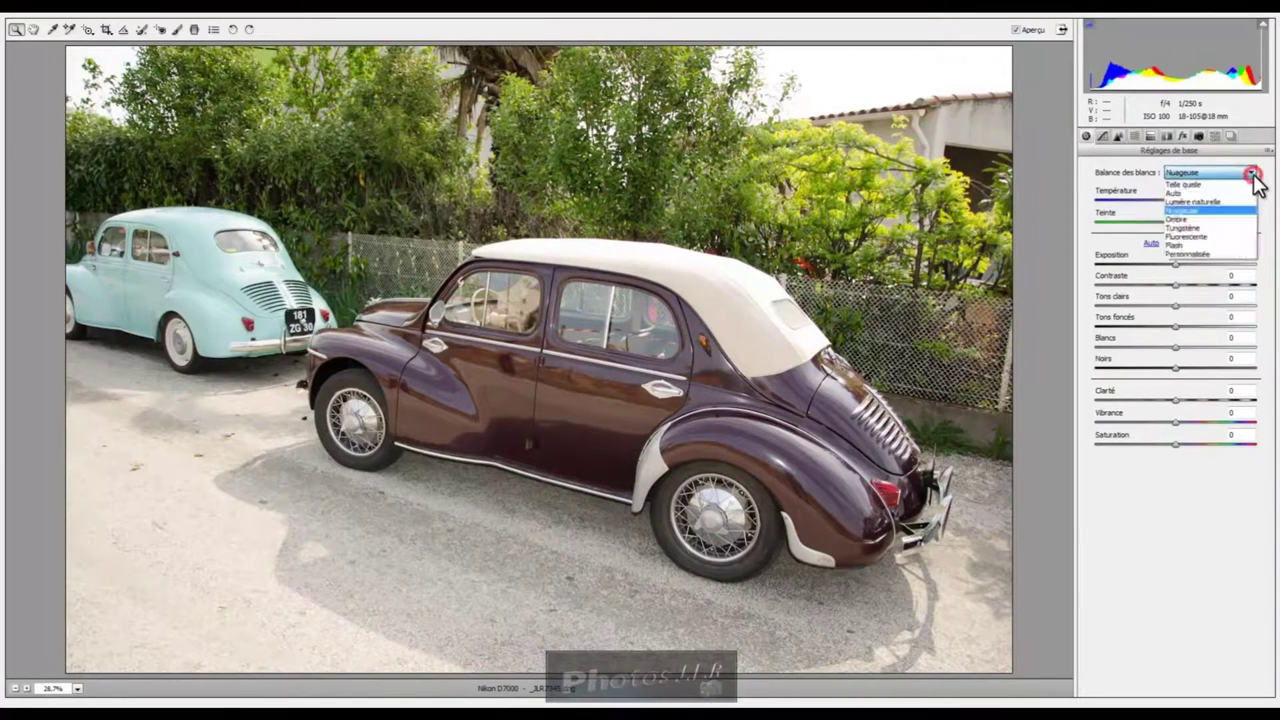
{"action": "left_click", "coordinate": [1182, 219]}
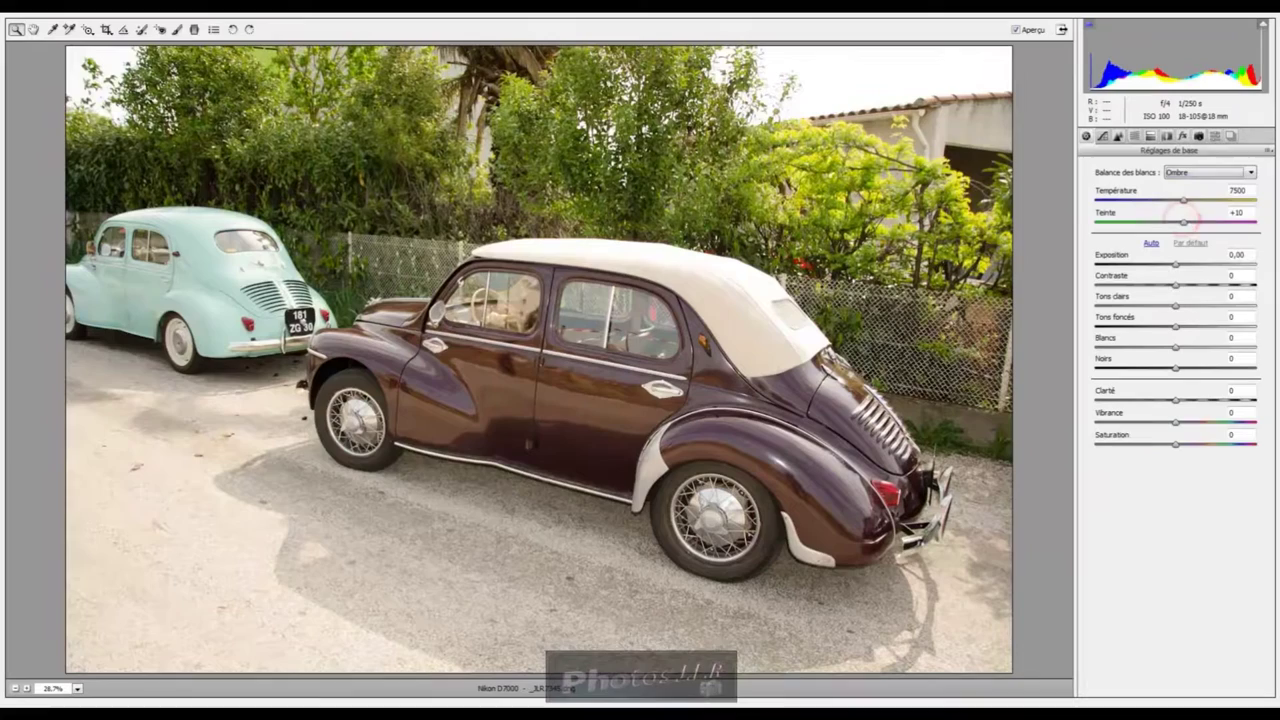
{"action": "left_click", "coordinate": [1251, 172]}
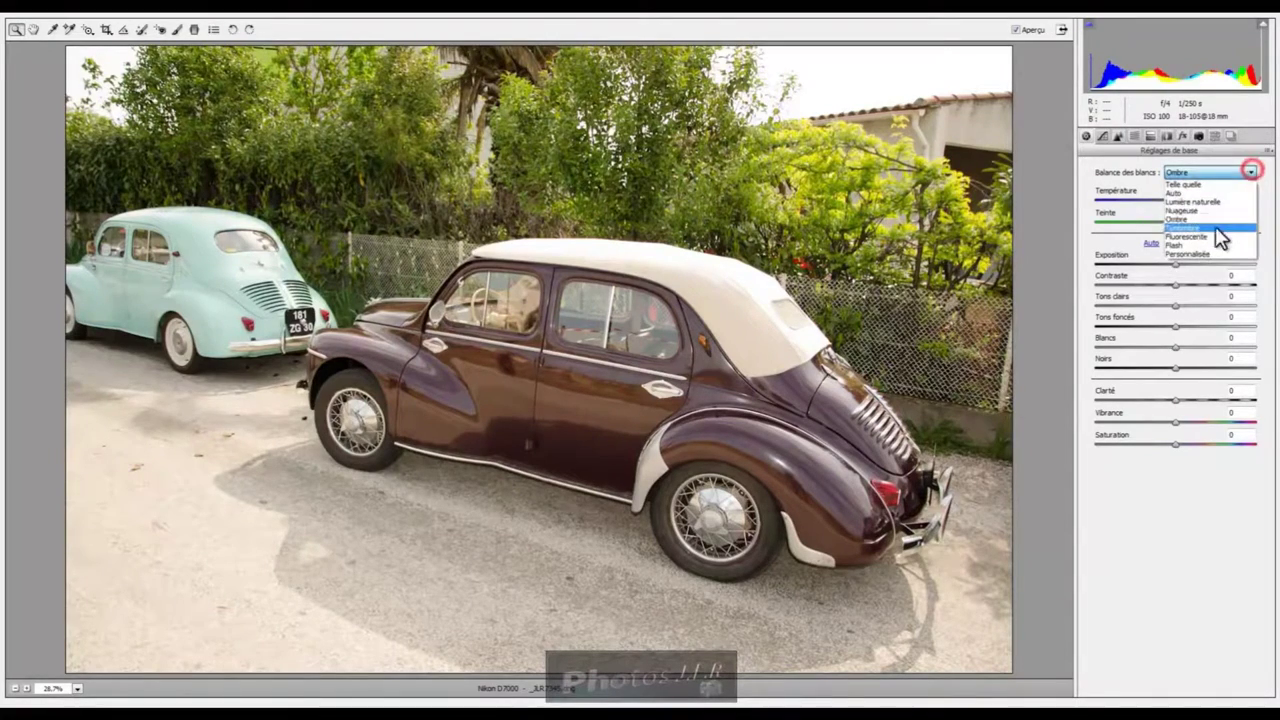
{"action": "left_click", "coordinate": [1190, 228]}
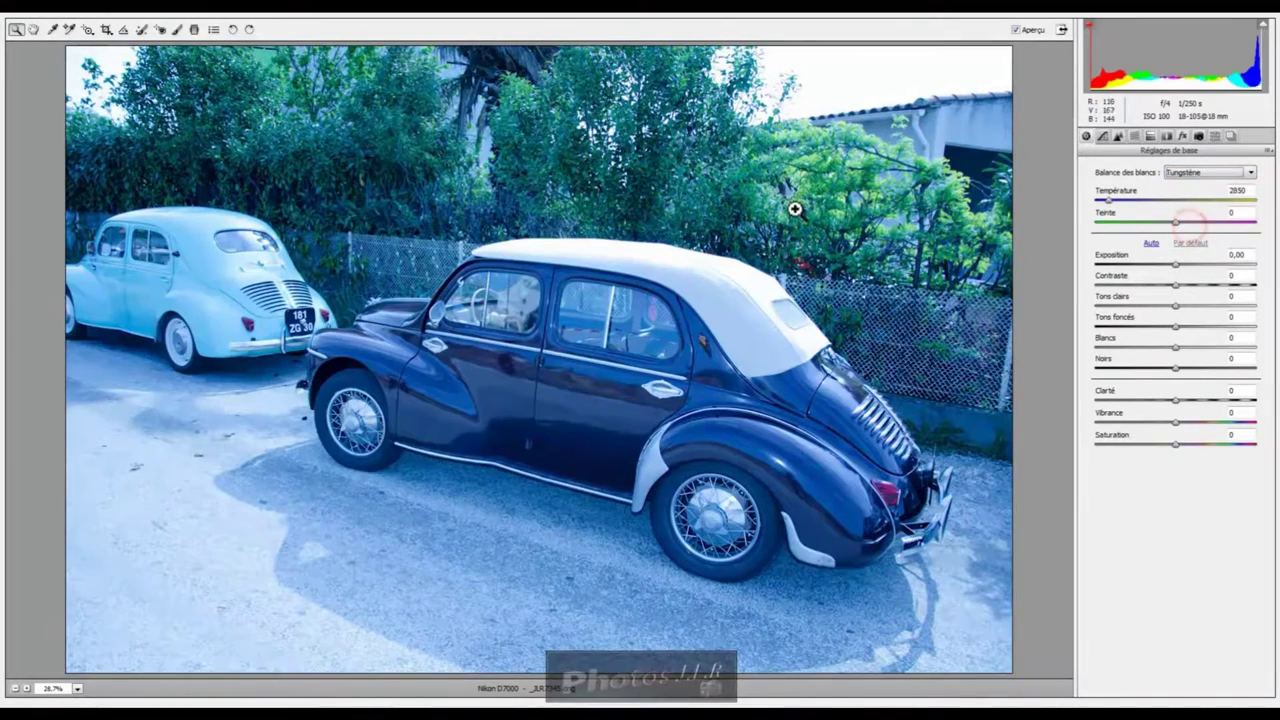
{"action": "left_click", "coordinate": [1251, 172]}
{"action": "left_click", "coordinate": [1190, 243]}
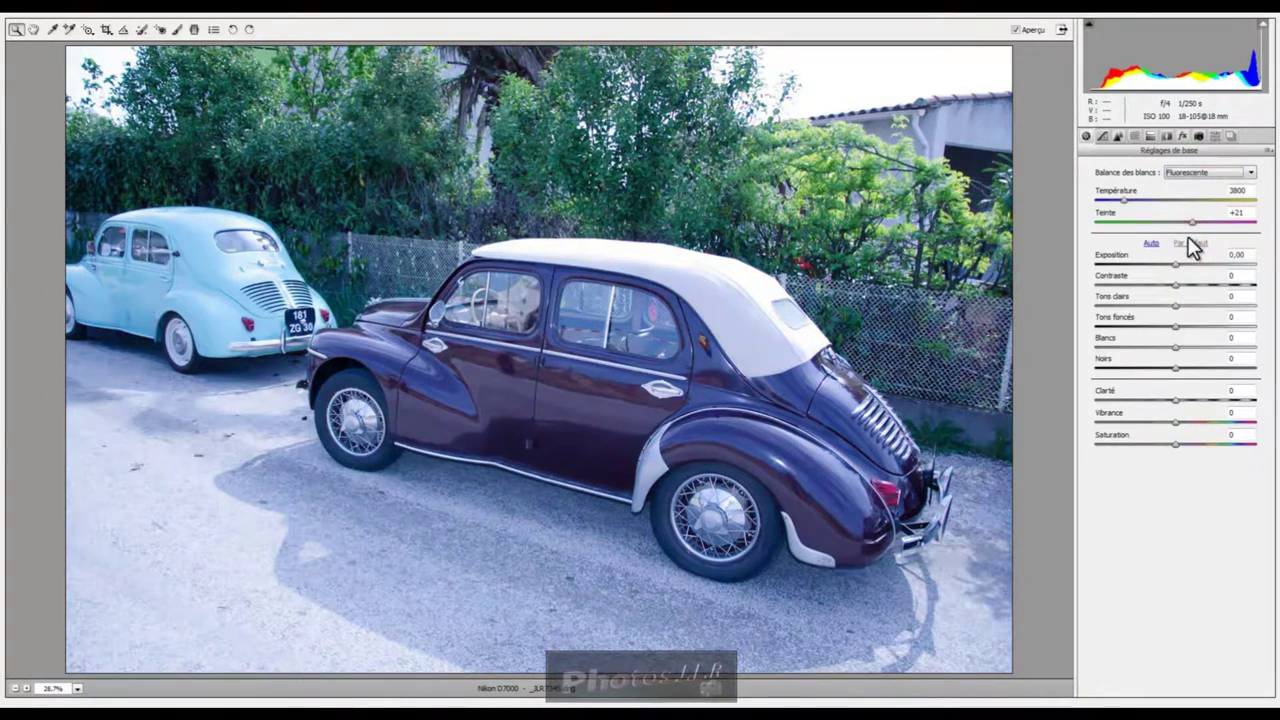
{"action": "left_click", "coordinate": [1245, 172]}
{"action": "left_click", "coordinate": [1180, 246]}
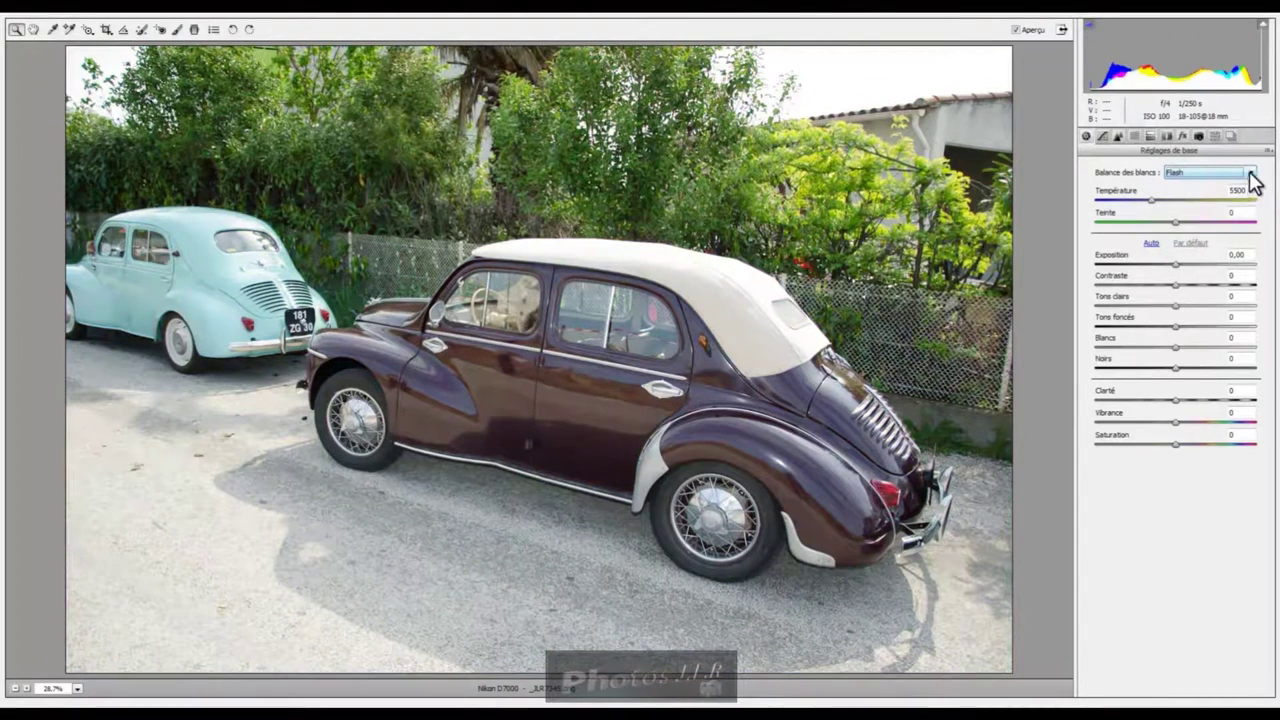
{"action": "left_click", "coordinate": [1253, 176]}
{"action": "left_click", "coordinate": [1182, 250]}
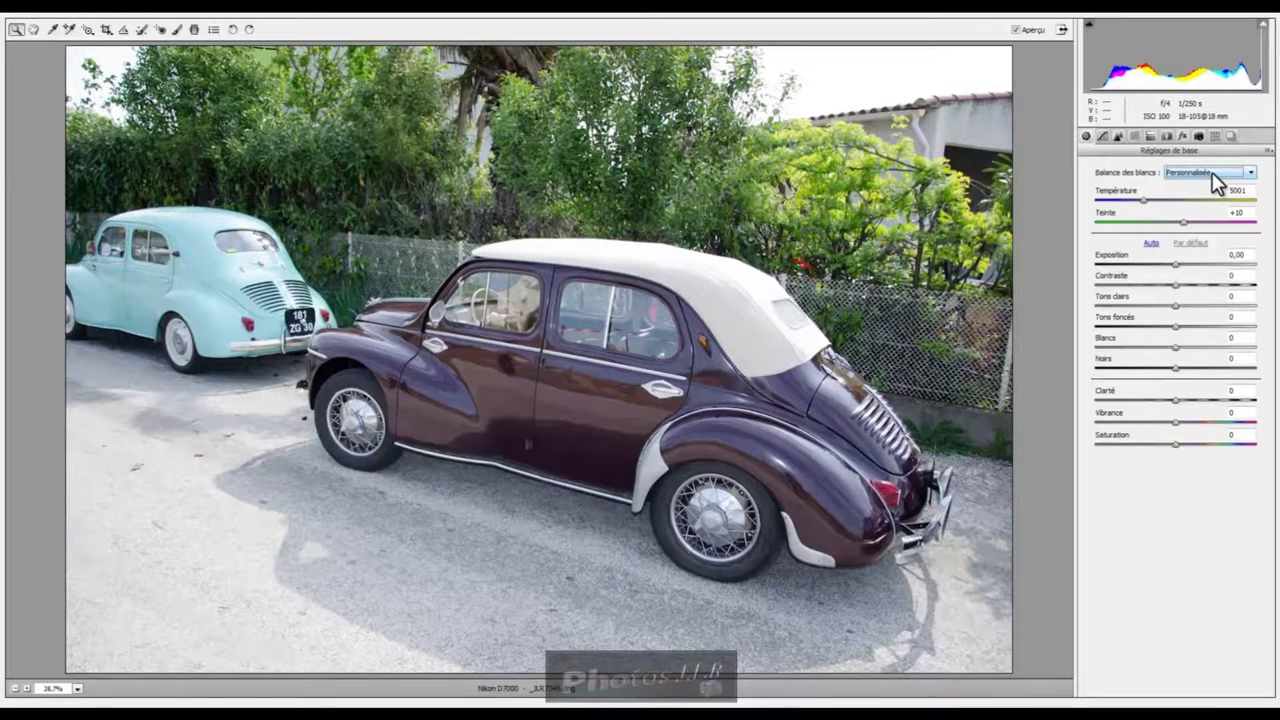
Apply Telle quelle white balance, then cool Température to 5450 keeping Teinte at +13.
{"action": "left_click", "coordinate": [1250, 172]}
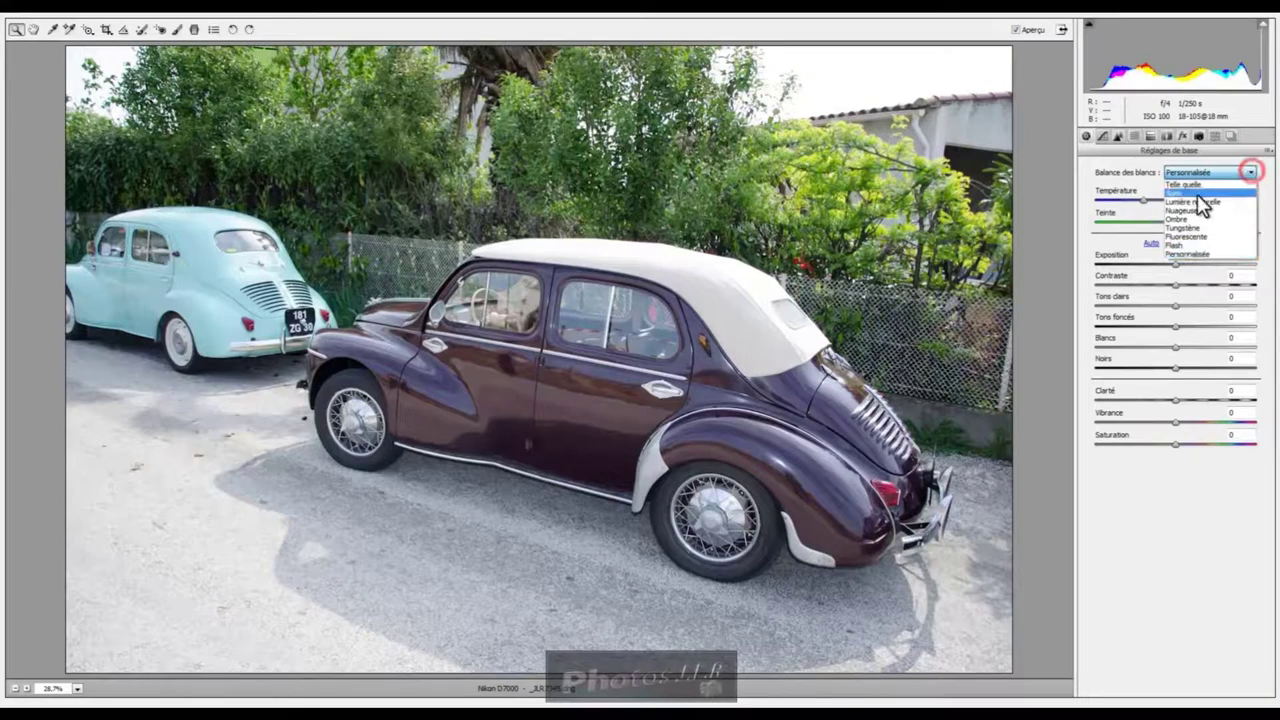
{"action": "left_click", "coordinate": [1186, 185]}
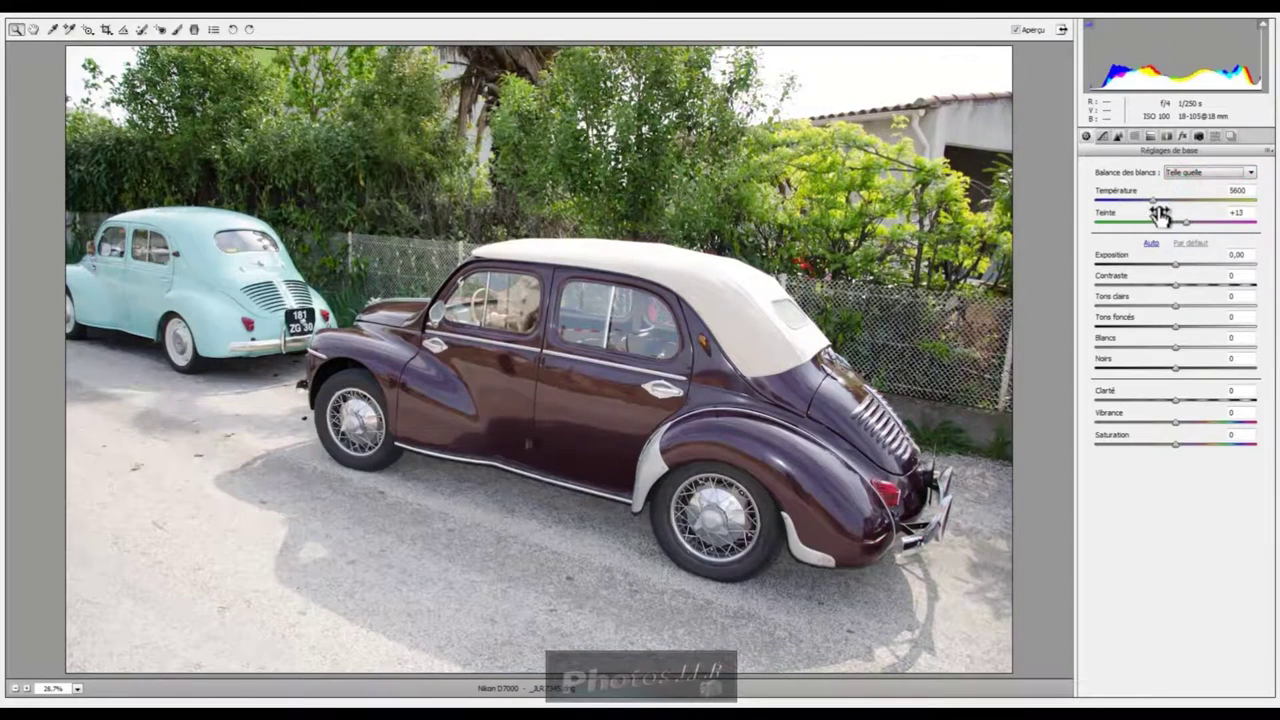
{"action": "left_click_drag", "start_coordinate": [1151, 198], "coordinate": [1148, 199]}
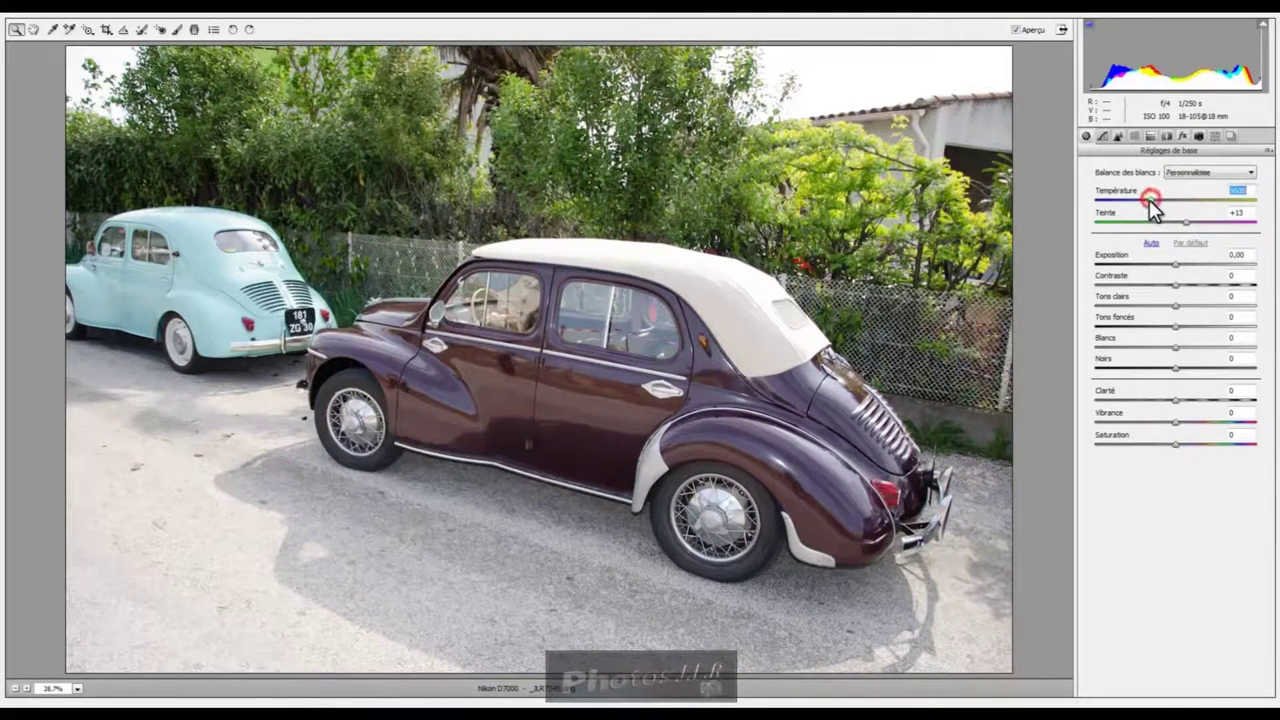
{"action": "left_click", "coordinate": [1254, 178]}
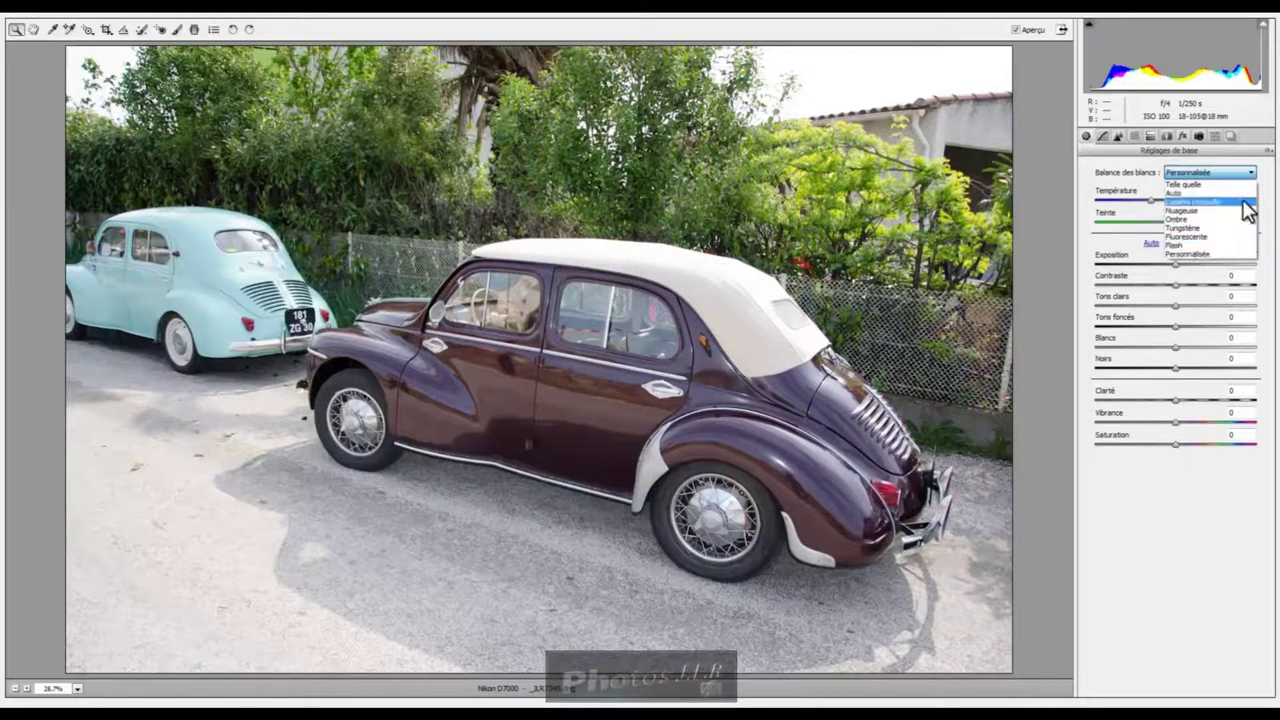
{"action": "left_click", "coordinate": [1262, 183]}
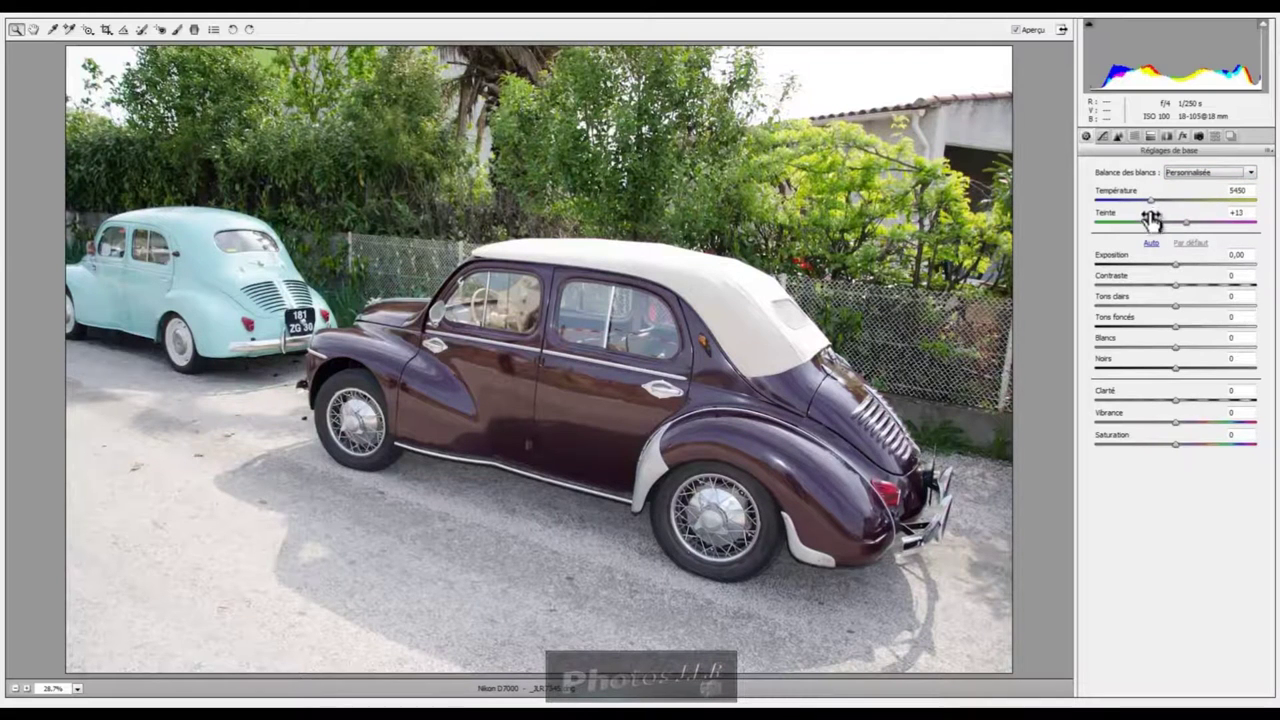
Set Température to 4950 and Teinte to -7, then test high Exposition and return it near 0.
{"action": "mouse_move", "coordinate": [1150, 199]}
{"action": "left_mouse_down"}
{"action": "mouse_move", "coordinate": [1172, 203]}
{"action": "mouse_move", "coordinate": [1160, 199]}
{"action": "left_mouse_up"}
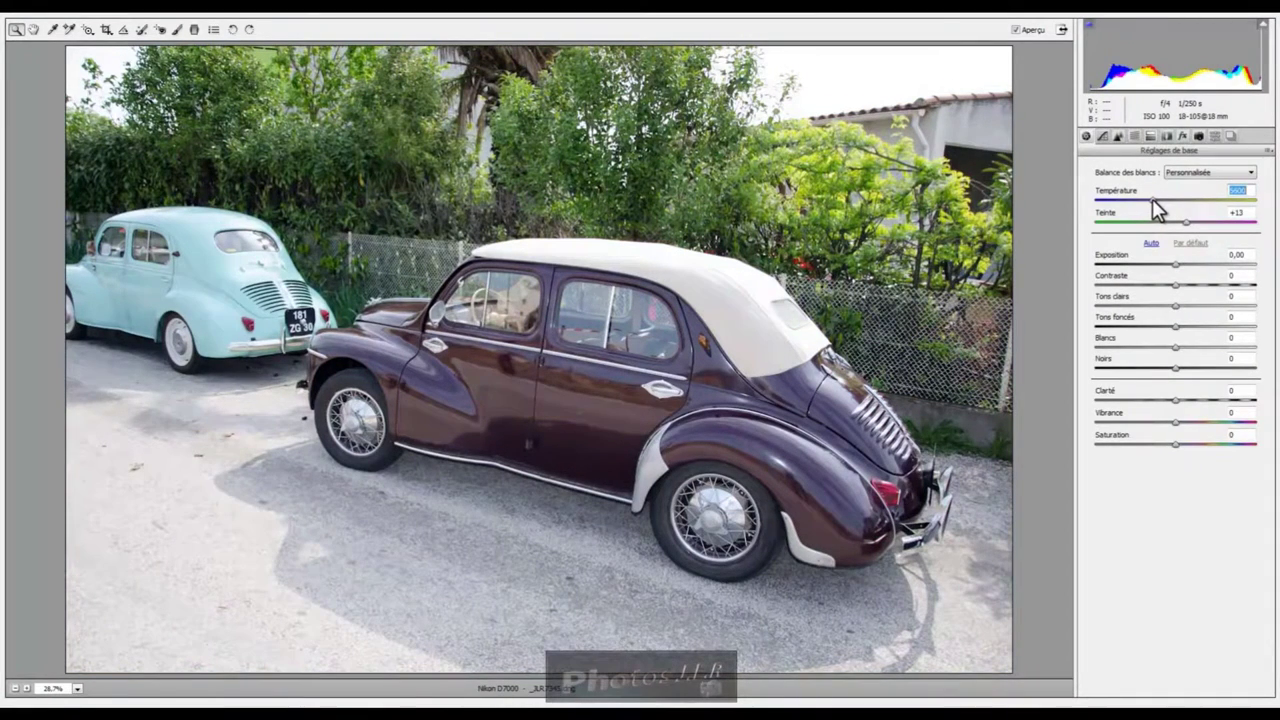
{"action": "left_click_drag", "start_coordinate": [1141, 199], "coordinate": [1139, 200]}
{"action": "left_click", "coordinate": [1186, 221]}
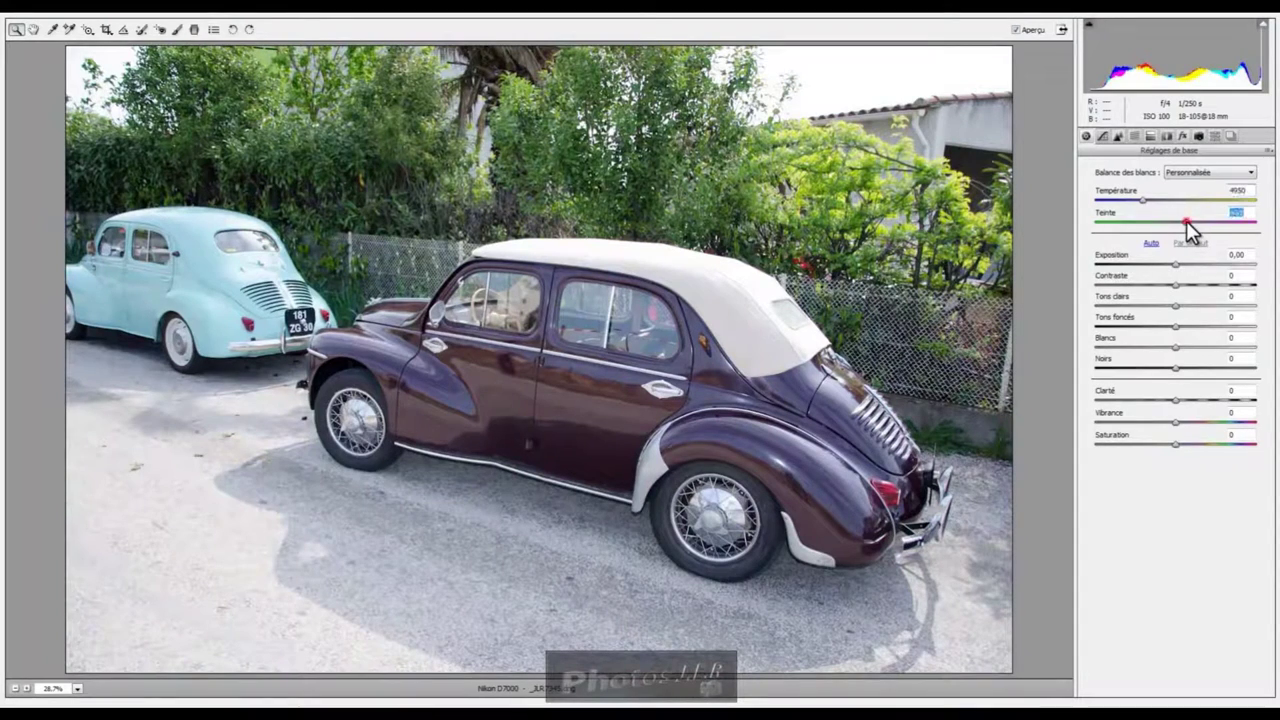
{"action": "left_click_drag", "start_coordinate": [1196, 220], "coordinate": [1172, 224]}
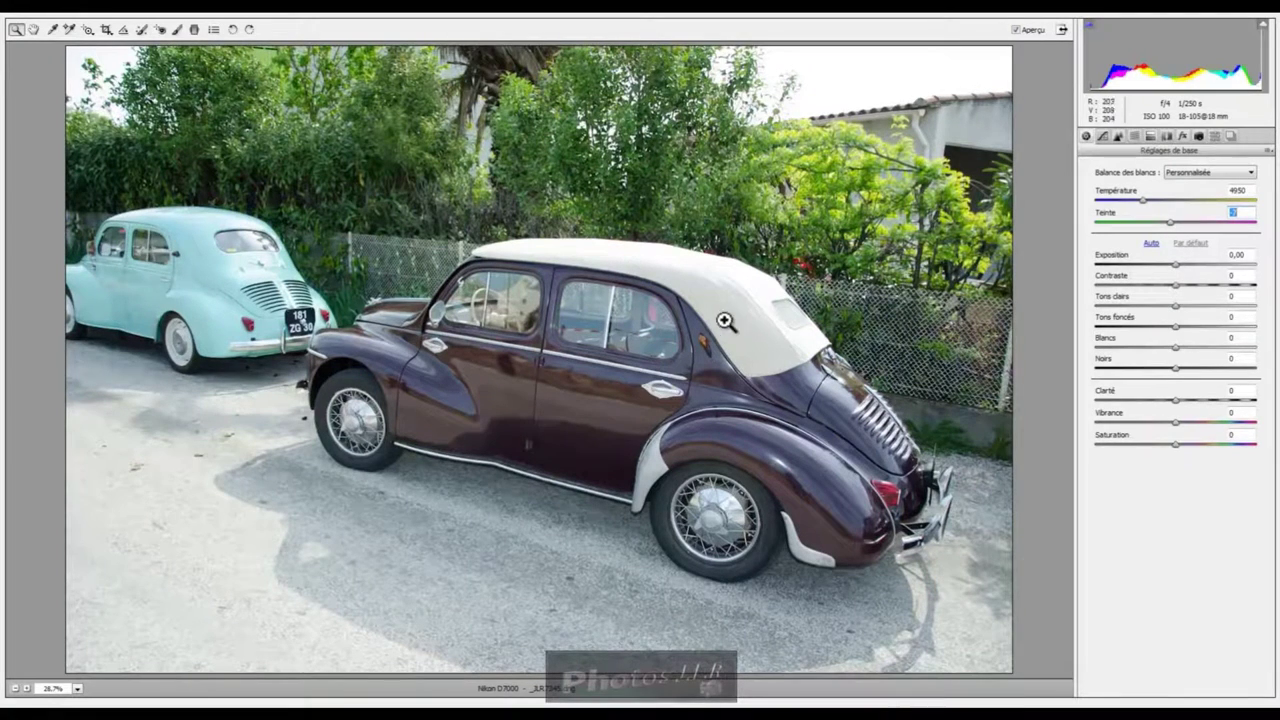
{"action": "left_click_drag", "start_coordinate": [1175, 265], "coordinate": [1219, 259]}
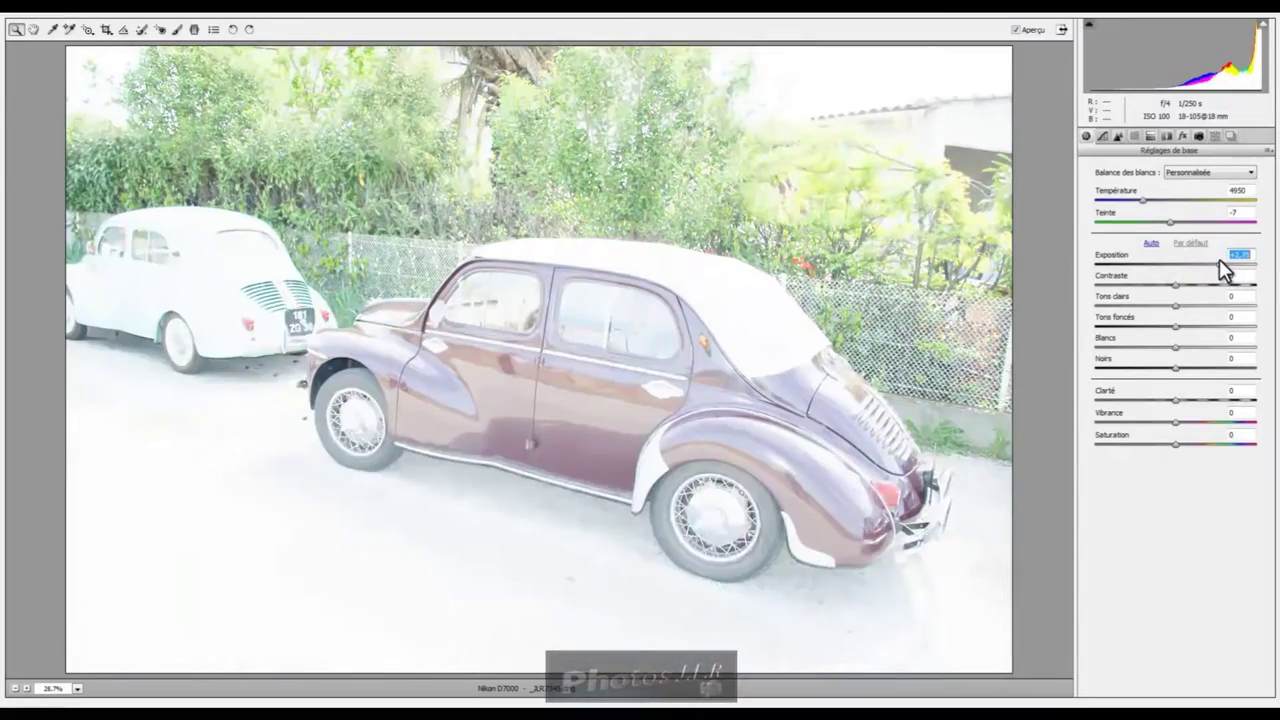
{"action": "left_click_drag", "start_coordinate": [1219, 262], "coordinate": [1172, 271]}
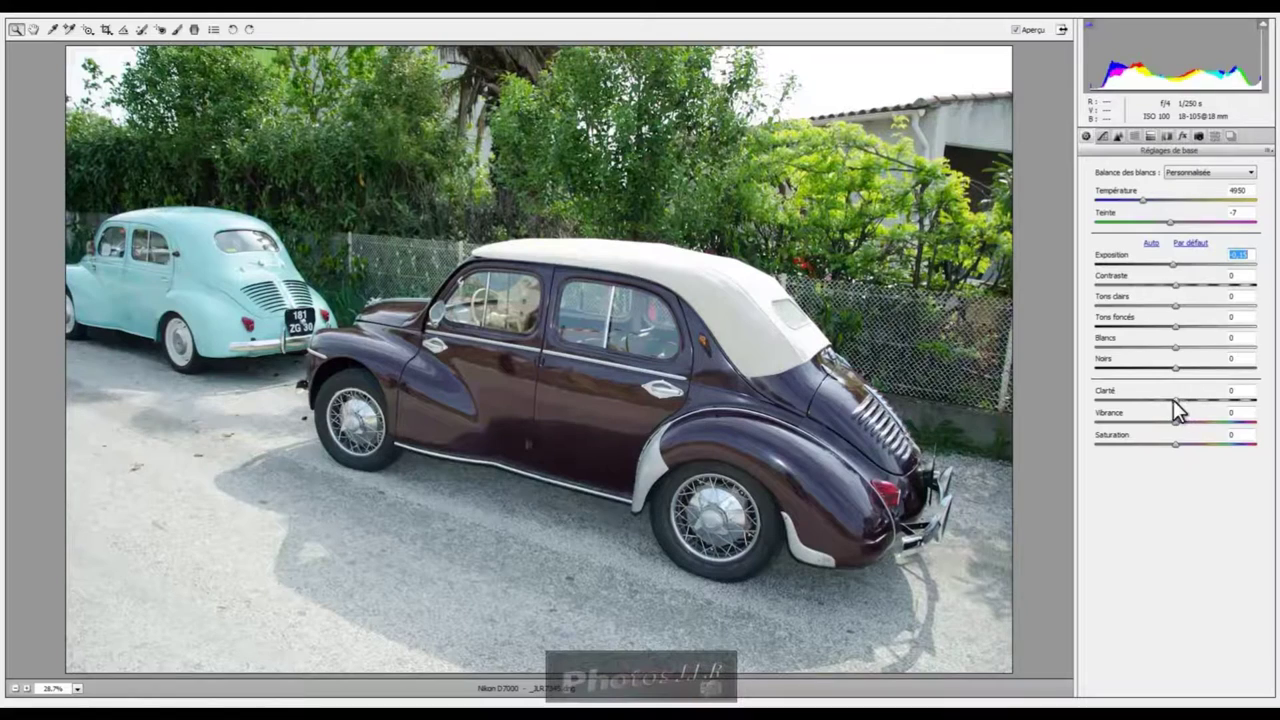
Set Clarté to +18, then try Tons clairs from -100 to +41 before resetting it to 0.
{"action": "left_click_drag", "start_coordinate": [1175, 400], "coordinate": [1195, 405]}
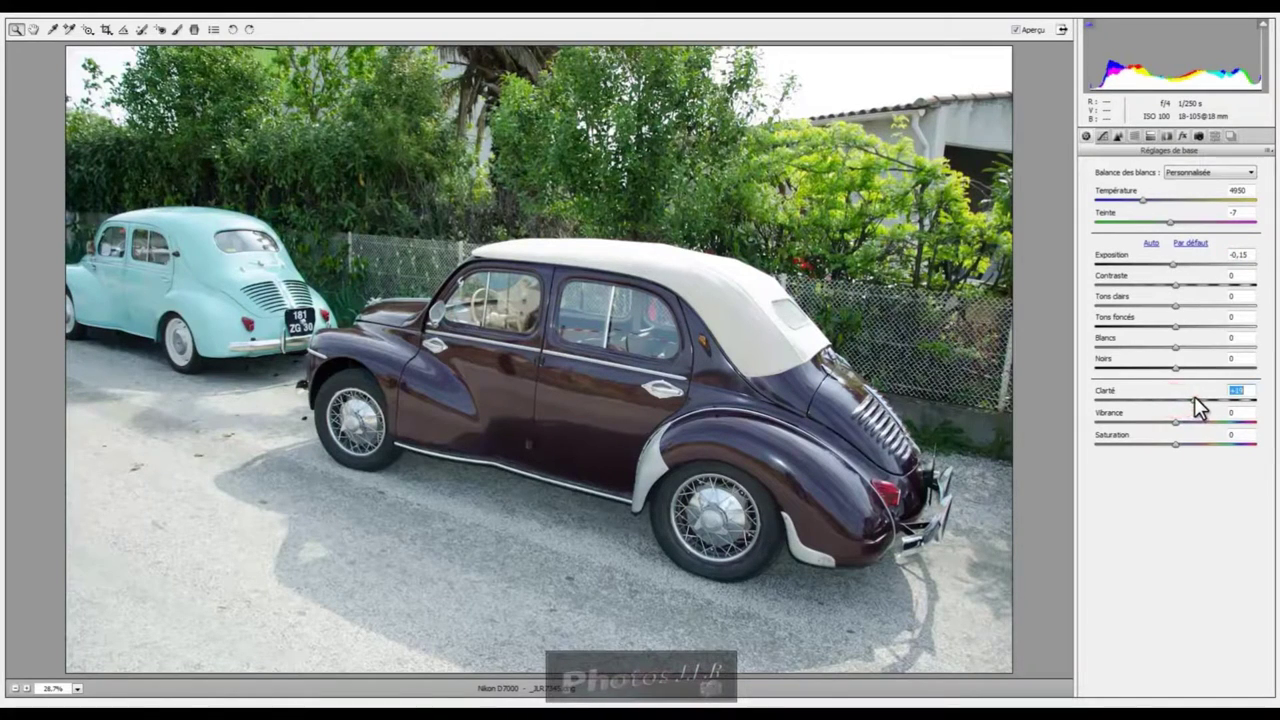
{"action": "left_click_drag", "start_coordinate": [1195, 396], "coordinate": [1189, 399]}
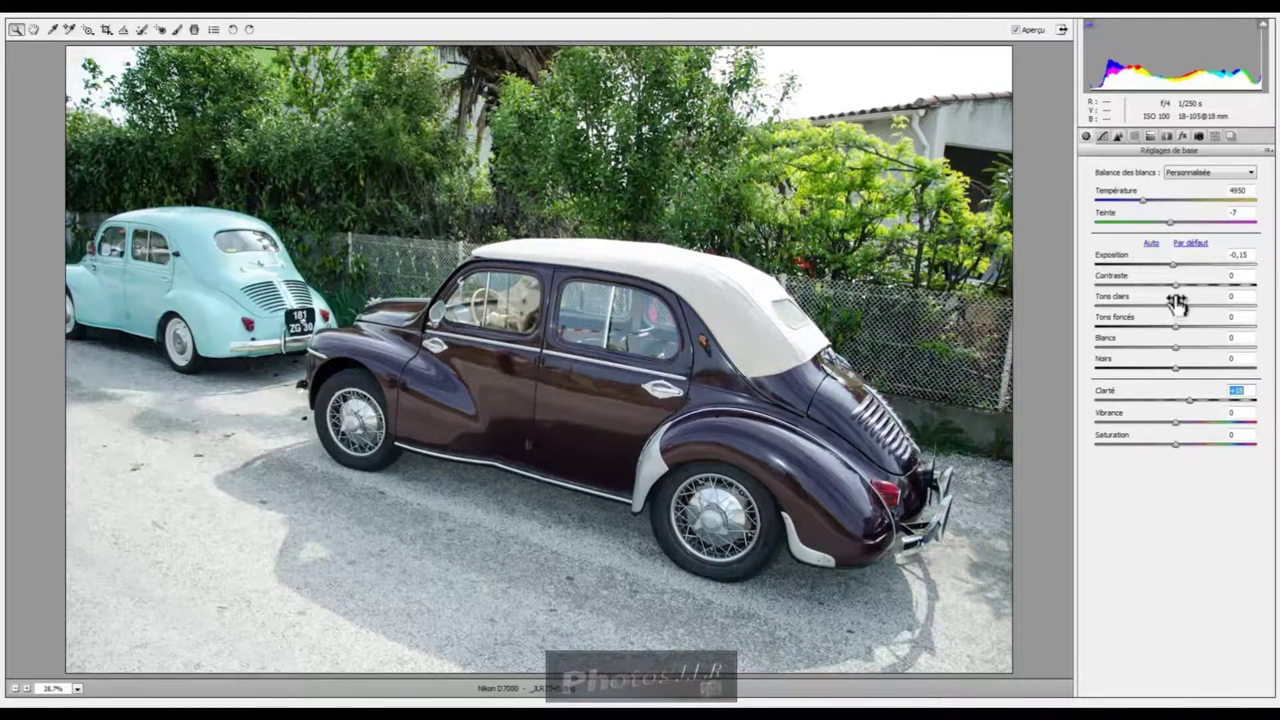
{"action": "mouse_move", "coordinate": [1176, 306]}
{"action": "left_mouse_down"}
{"action": "mouse_move", "coordinate": [1143, 314]}
{"action": "mouse_move", "coordinate": [1259, 320]}
{"action": "left_mouse_up"}
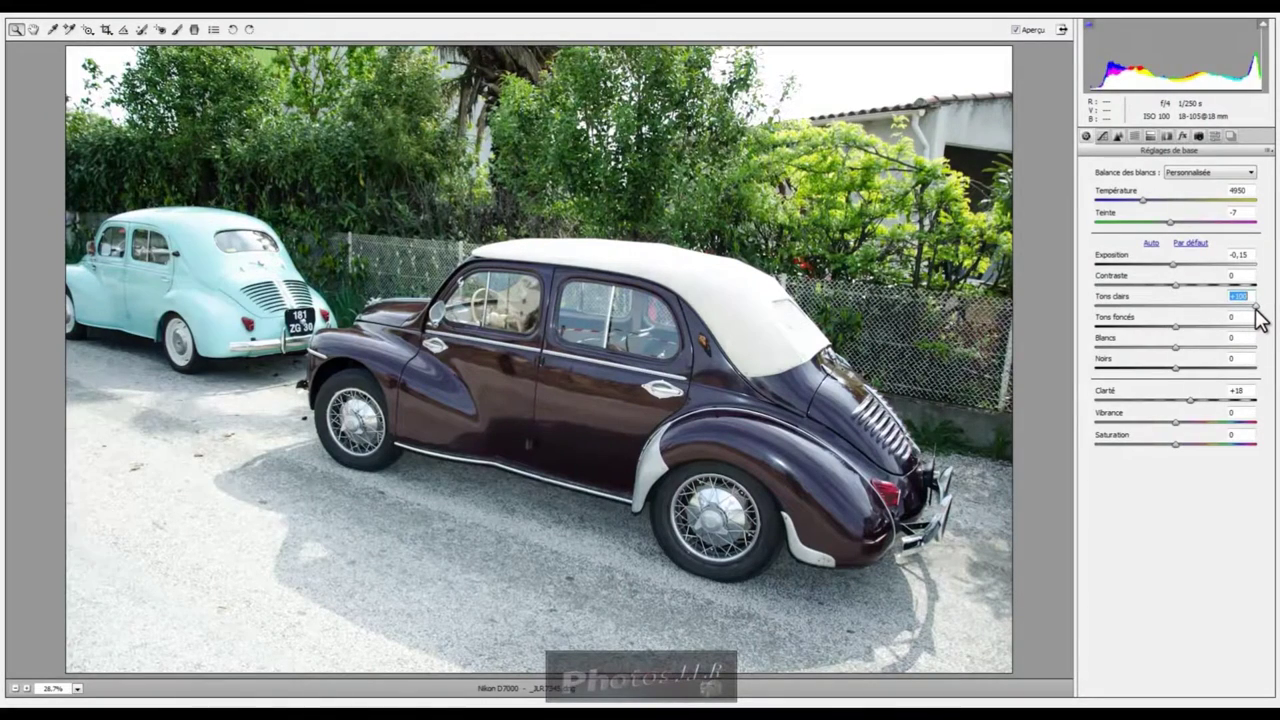
{"action": "left_click_drag", "start_coordinate": [1259, 320], "coordinate": [1090, 310]}
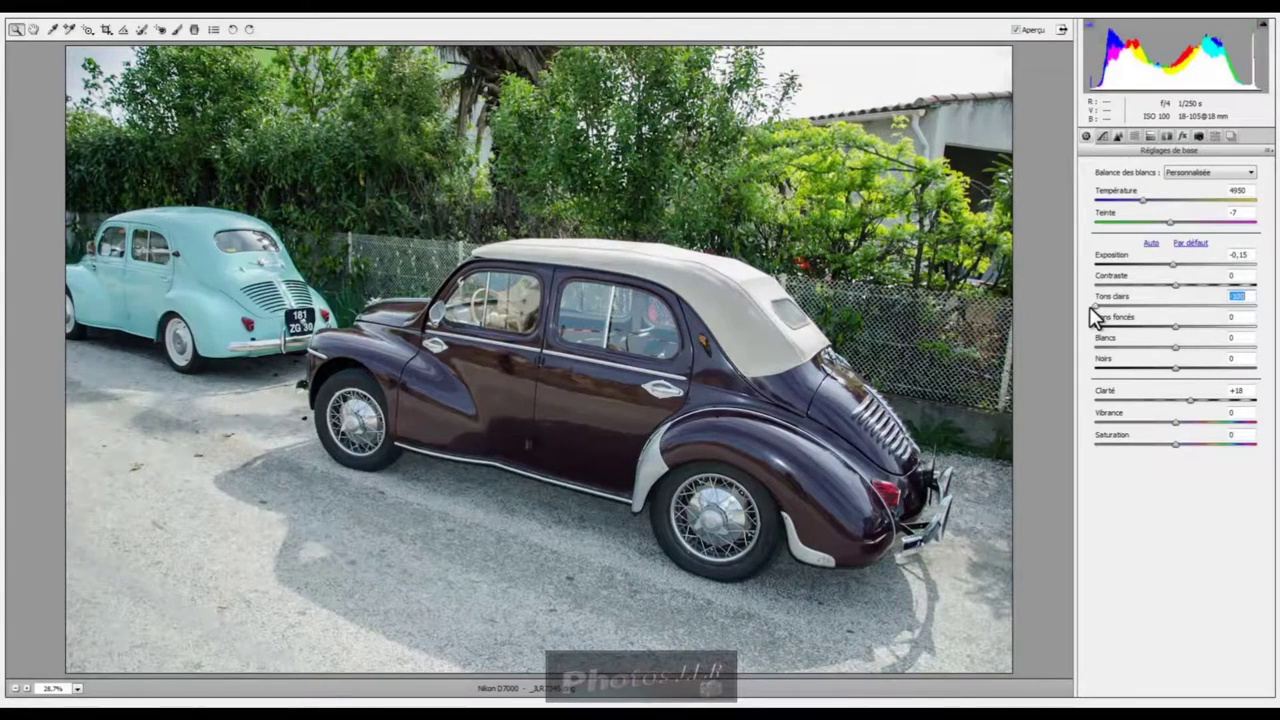
{"action": "mouse_move", "coordinate": [1090, 309]}
{"action": "left_mouse_down"}
{"action": "mouse_move", "coordinate": [1257, 310]}
{"action": "mouse_move", "coordinate": [1101, 316]}
{"action": "mouse_move", "coordinate": [1174, 308]}
{"action": "left_mouse_up"}
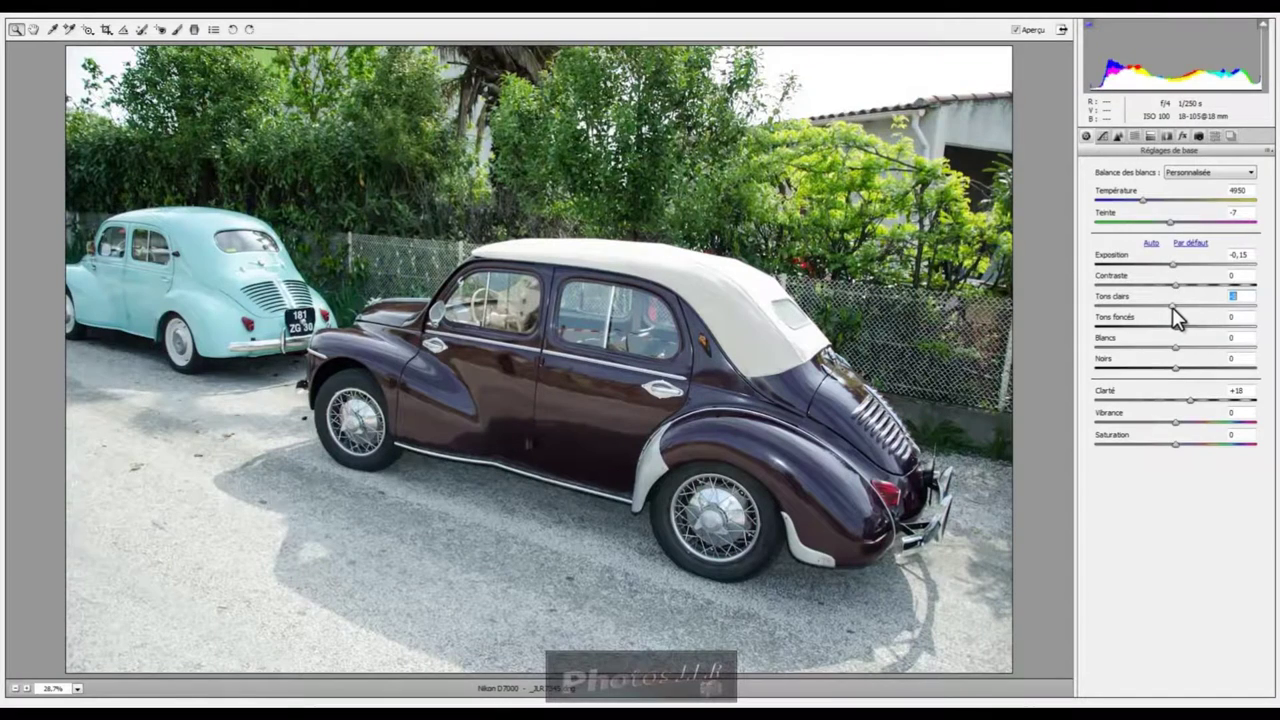
{"action": "left_click_drag", "start_coordinate": [1175, 307], "coordinate": [1199, 305]}
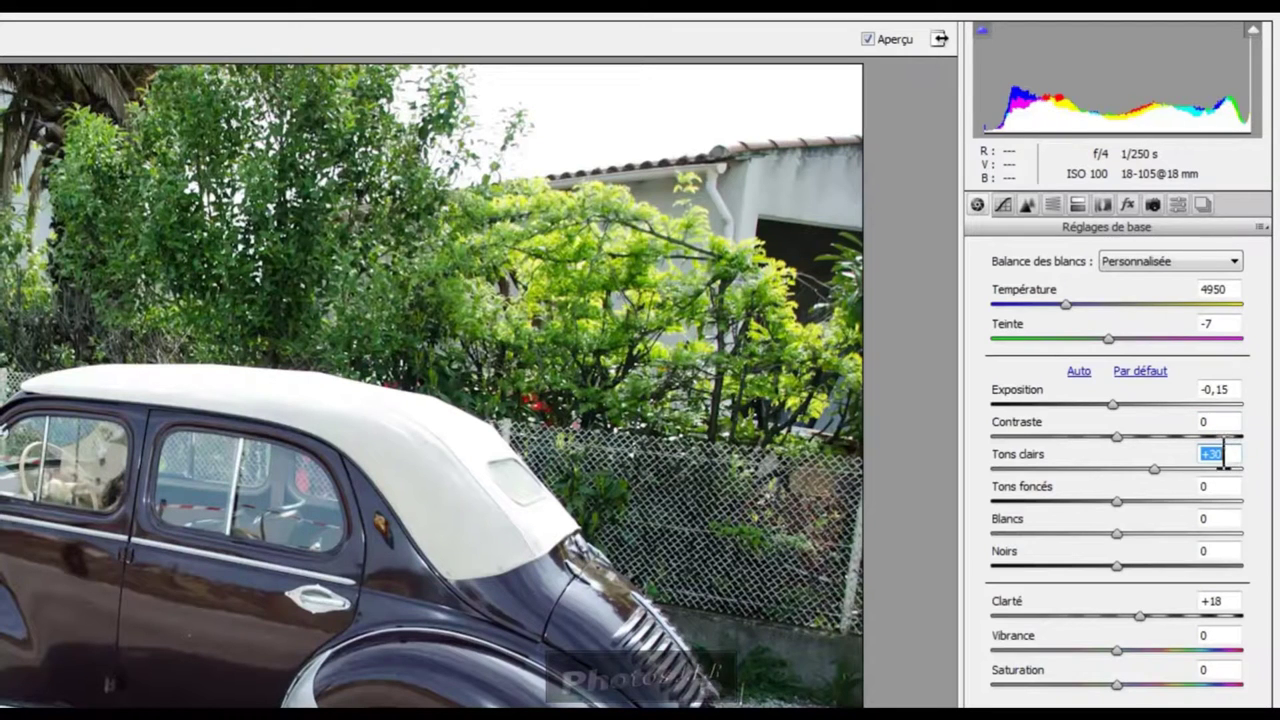
{"action": "left_click", "coordinate": [1220, 454]}
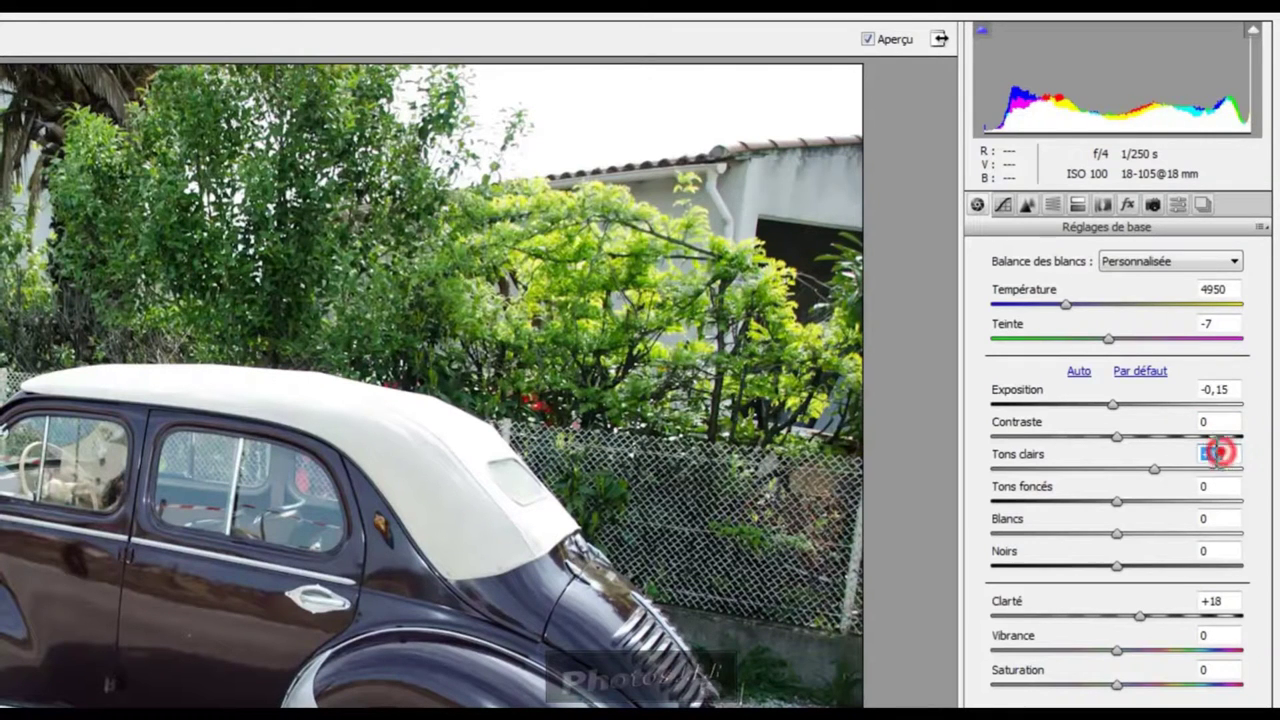
{"action": "type", "text": "0"}
{"action": "left_click_drag", "start_coordinate": [1116, 469], "coordinate": [1173, 470]}
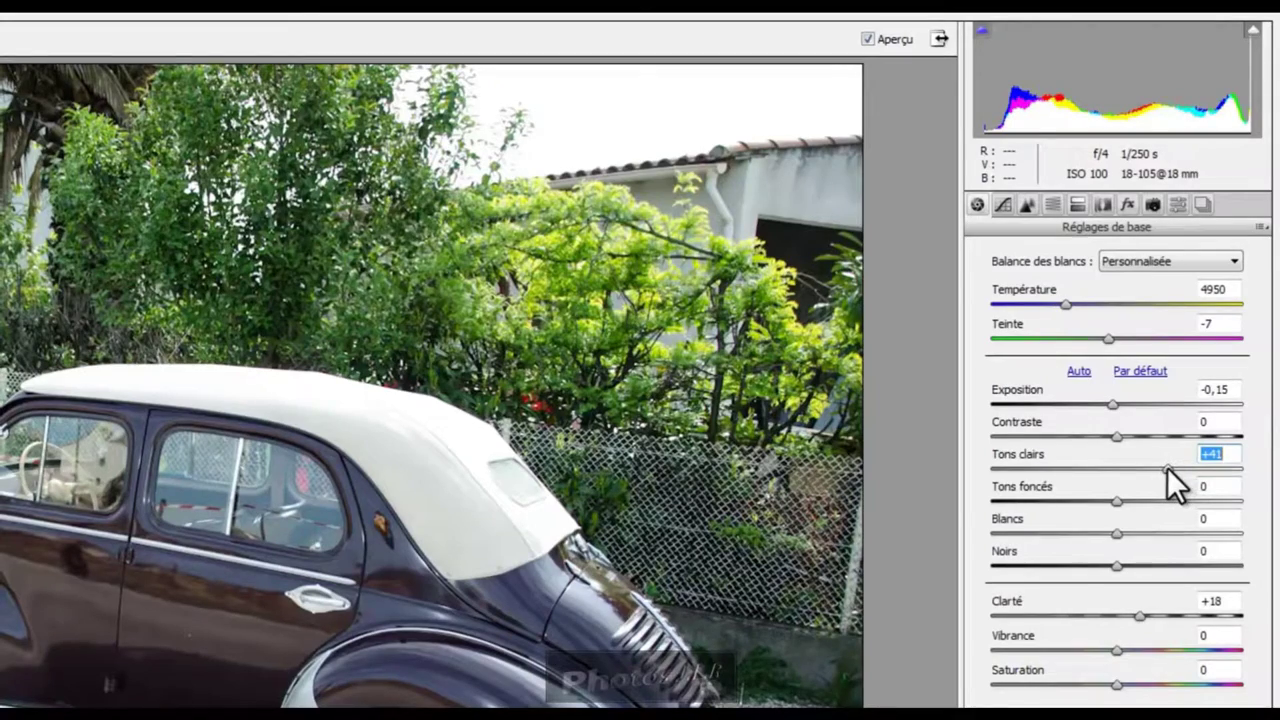
{"action": "double_click", "coordinate": [1168, 467]}
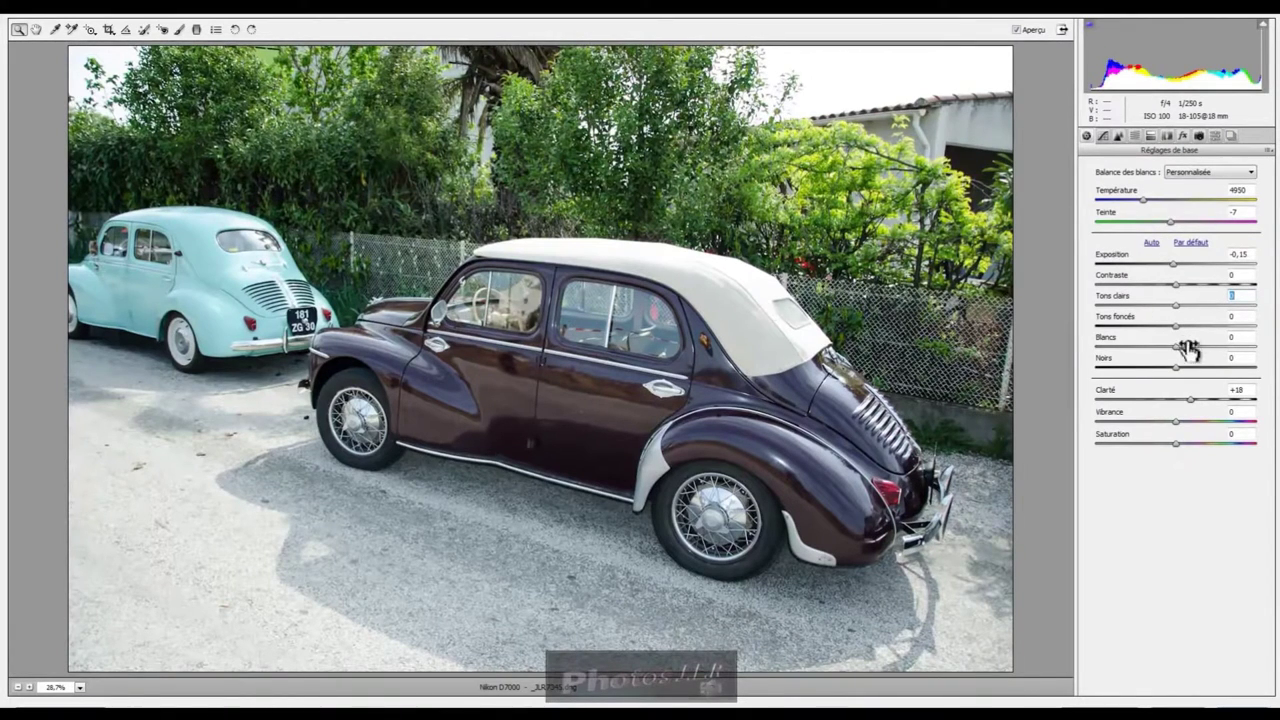
Raise Tons foncés to +23 and lower Blancs to -22 on the car photo.
{"action": "mouse_move", "coordinate": [1175, 325]}
{"action": "left_mouse_down"}
{"action": "mouse_move", "coordinate": [1156, 328]}
{"action": "mouse_move", "coordinate": [1200, 325]}
{"action": "left_mouse_up"}
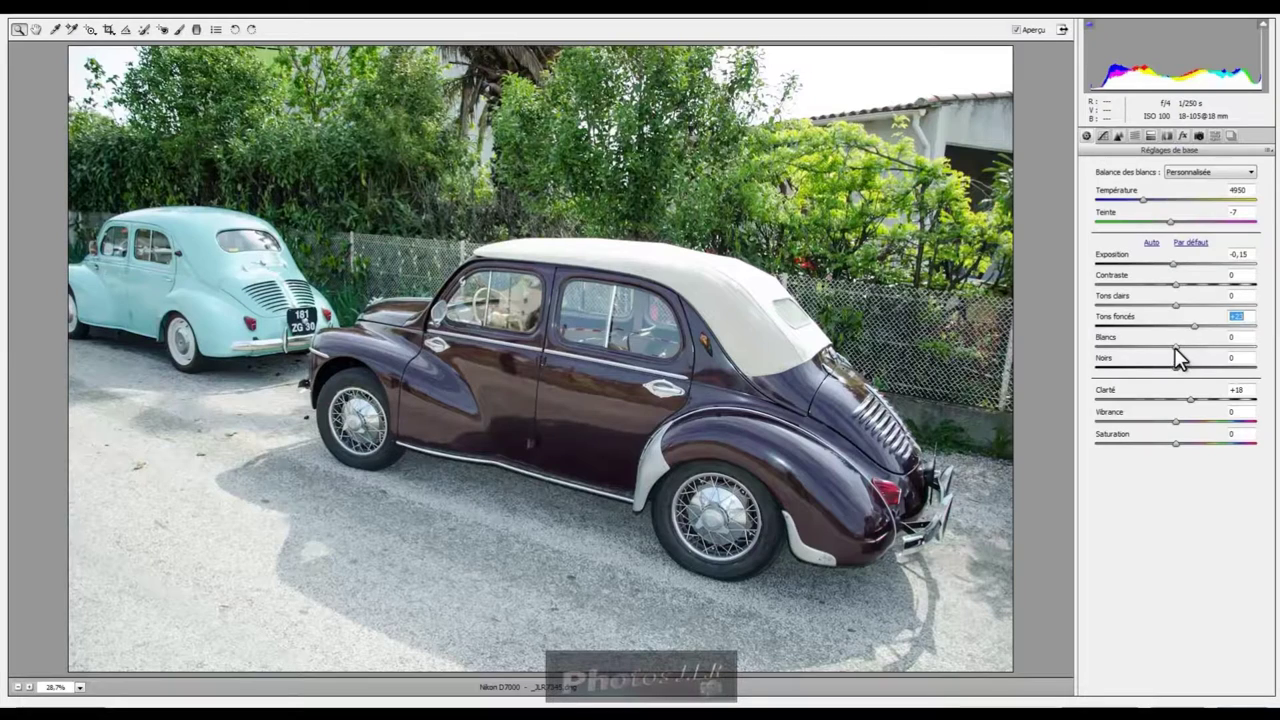
{"action": "mouse_move", "coordinate": [1174, 346]}
{"action": "left_mouse_down"}
{"action": "mouse_move", "coordinate": [1140, 352]}
{"action": "mouse_move", "coordinate": [1193, 347]}
{"action": "mouse_move", "coordinate": [1140, 354]}
{"action": "mouse_move", "coordinate": [1152, 353]}
{"action": "left_mouse_up"}
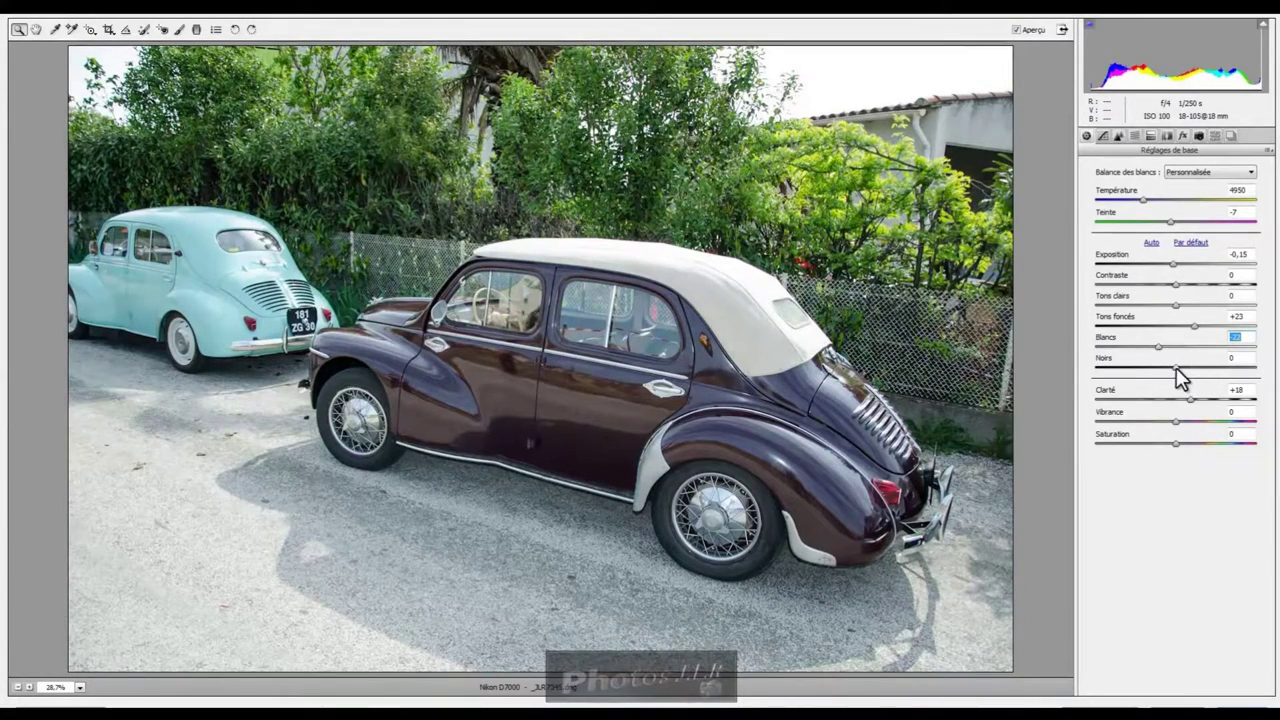
Lift Noirs to +14 and reduce Vibrance slightly.
{"action": "left_click", "coordinate": [1177, 367]}
{"action": "mouse_move", "coordinate": [1183, 375]}
{"action": "left_mouse_down"}
{"action": "mouse_move", "coordinate": [1200, 374]}
{"action": "mouse_move", "coordinate": [1163, 377]}
{"action": "mouse_move", "coordinate": [1182, 372]}
{"action": "left_mouse_up"}
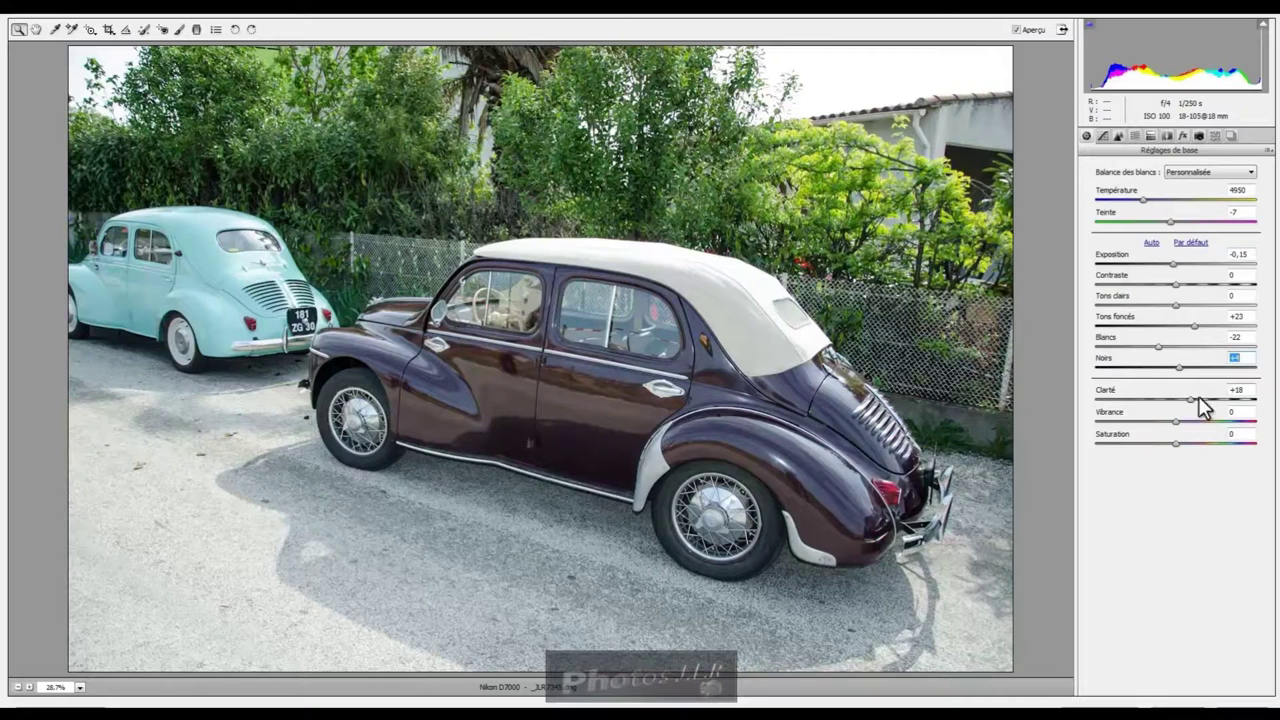
{"action": "mouse_move", "coordinate": [1179, 366]}
{"action": "left_mouse_down"}
{"action": "mouse_move", "coordinate": [1152, 368]}
{"action": "mouse_move", "coordinate": [1188, 369]}
{"action": "left_mouse_up"}
{"action": "left_click_drag", "start_coordinate": [1176, 421], "coordinate": [1175, 426]}
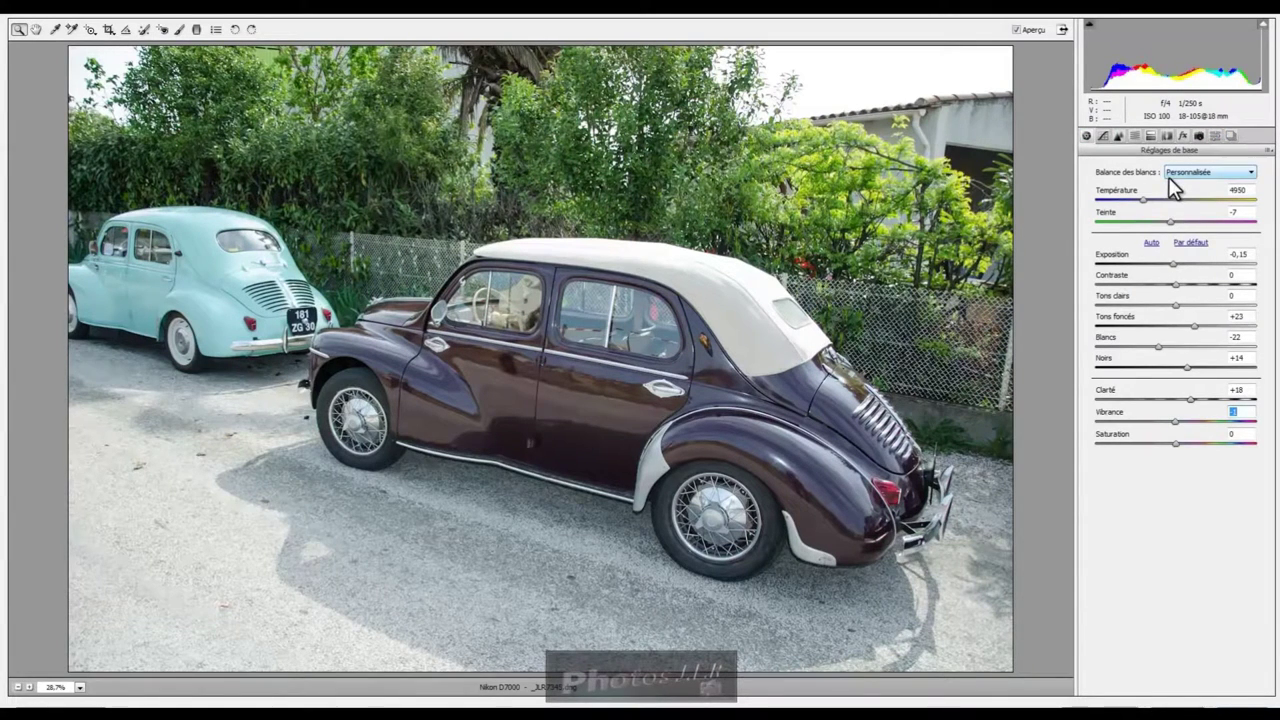
Save the current settings as snapshot 02, then display the parametric tone curve sliders.
{"action": "left_click", "coordinate": [1231, 133]}
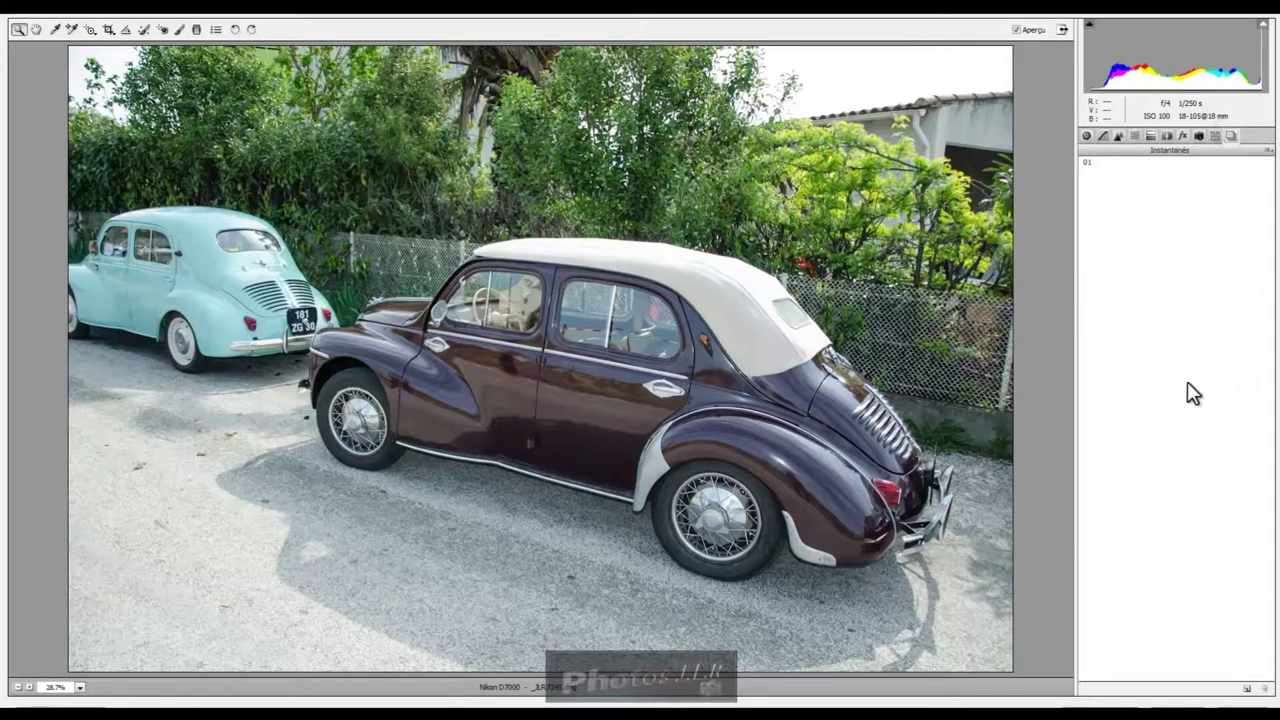
{"action": "left_click", "coordinate": [1249, 692]}
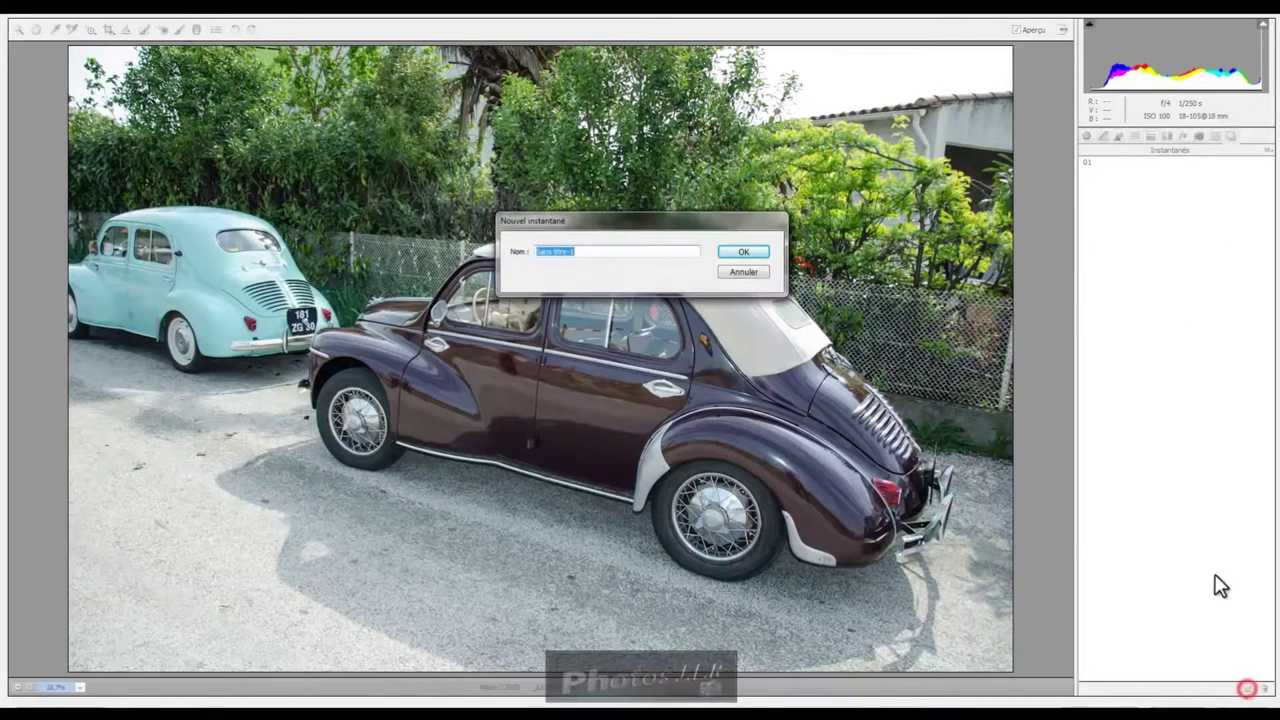
{"action": "type", "text": "02"}
{"action": "left_click", "coordinate": [740, 252]}
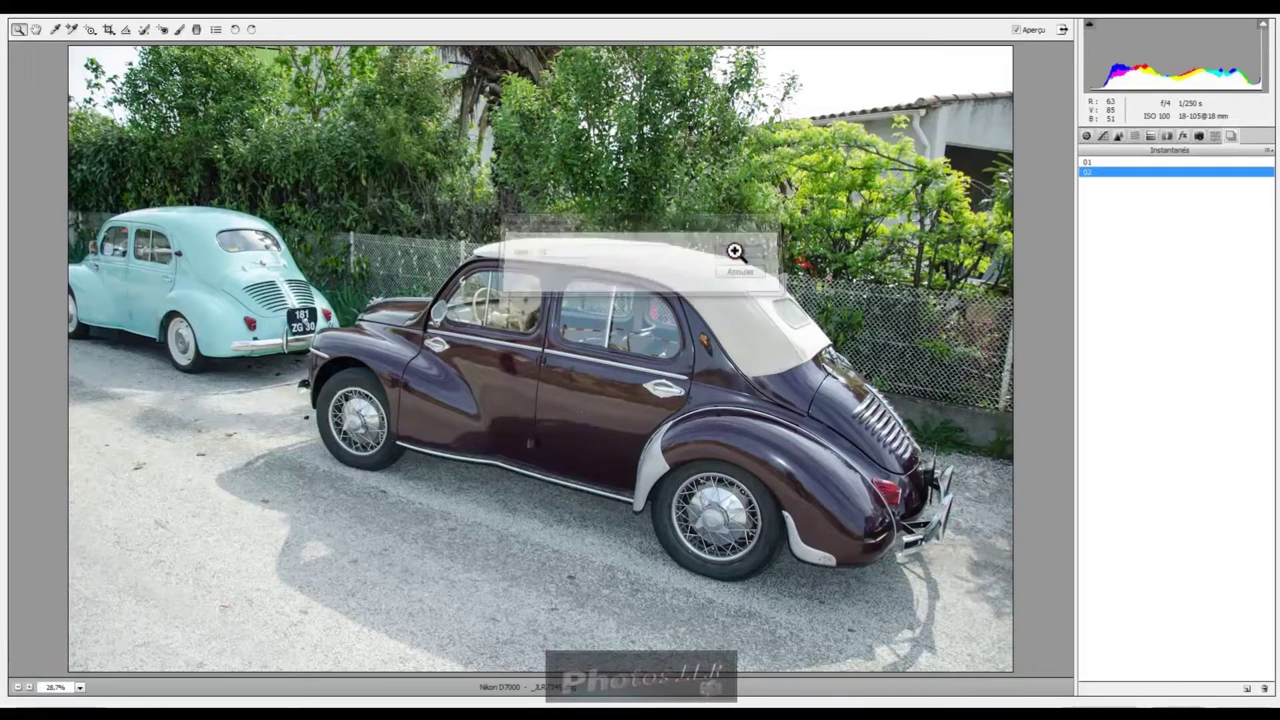
{"action": "left_click", "coordinate": [1104, 135]}
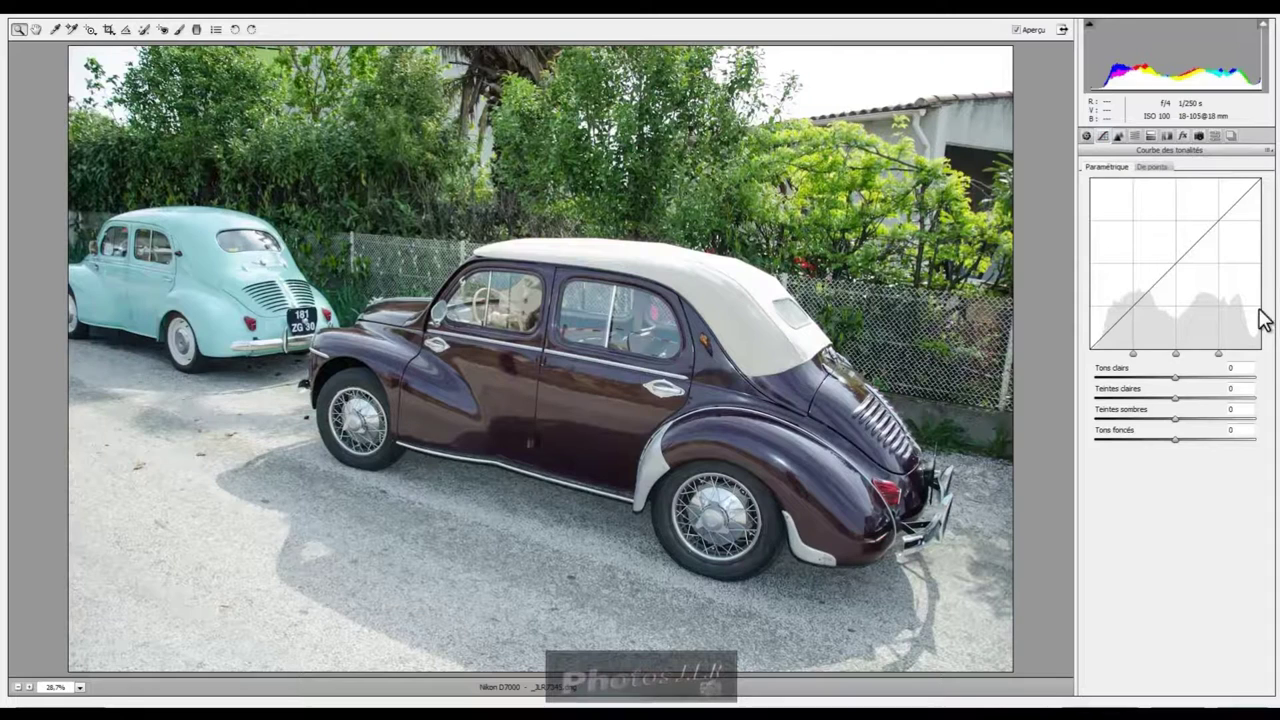
Set the parametric curve to Tons clairs -27, Teintes claires +18, Tons foncés +29, Teintes sombres slightly raised.
{"action": "left_click", "coordinate": [1182, 254]}
{"action": "left_click_drag", "start_coordinate": [1175, 377], "coordinate": [1151, 384]}
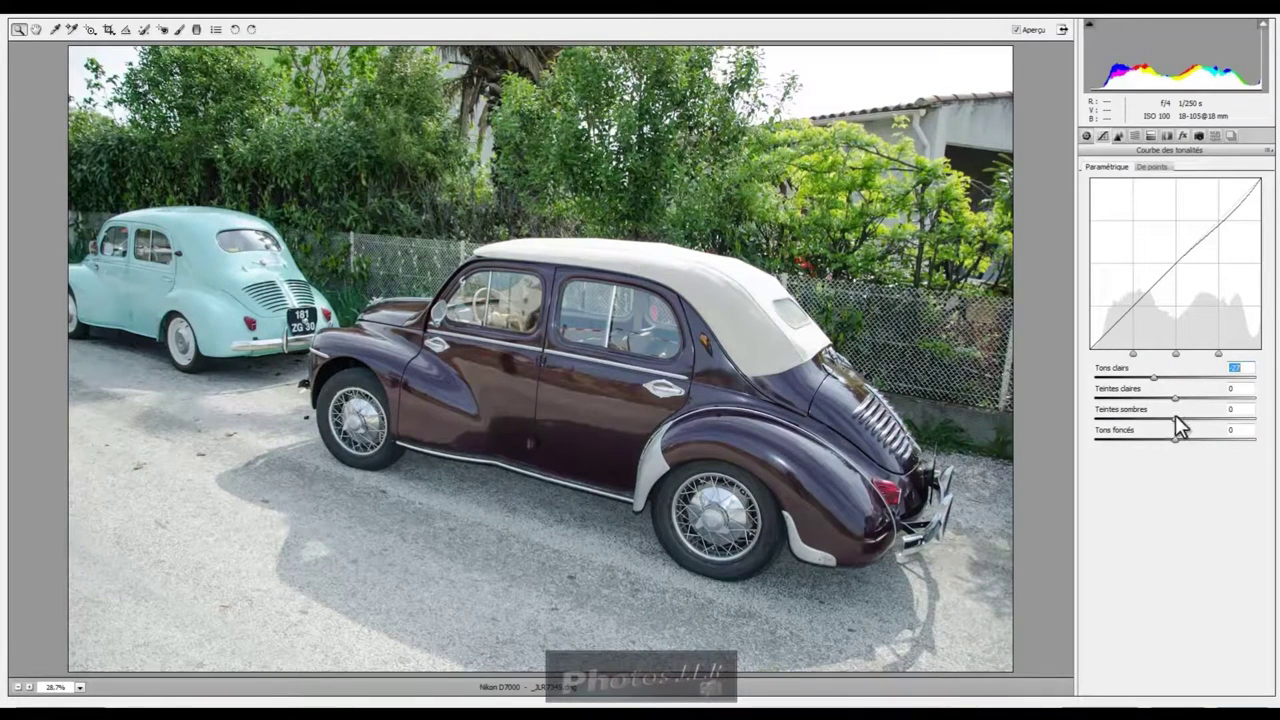
{"action": "left_click_drag", "start_coordinate": [1175, 439], "coordinate": [1190, 440]}
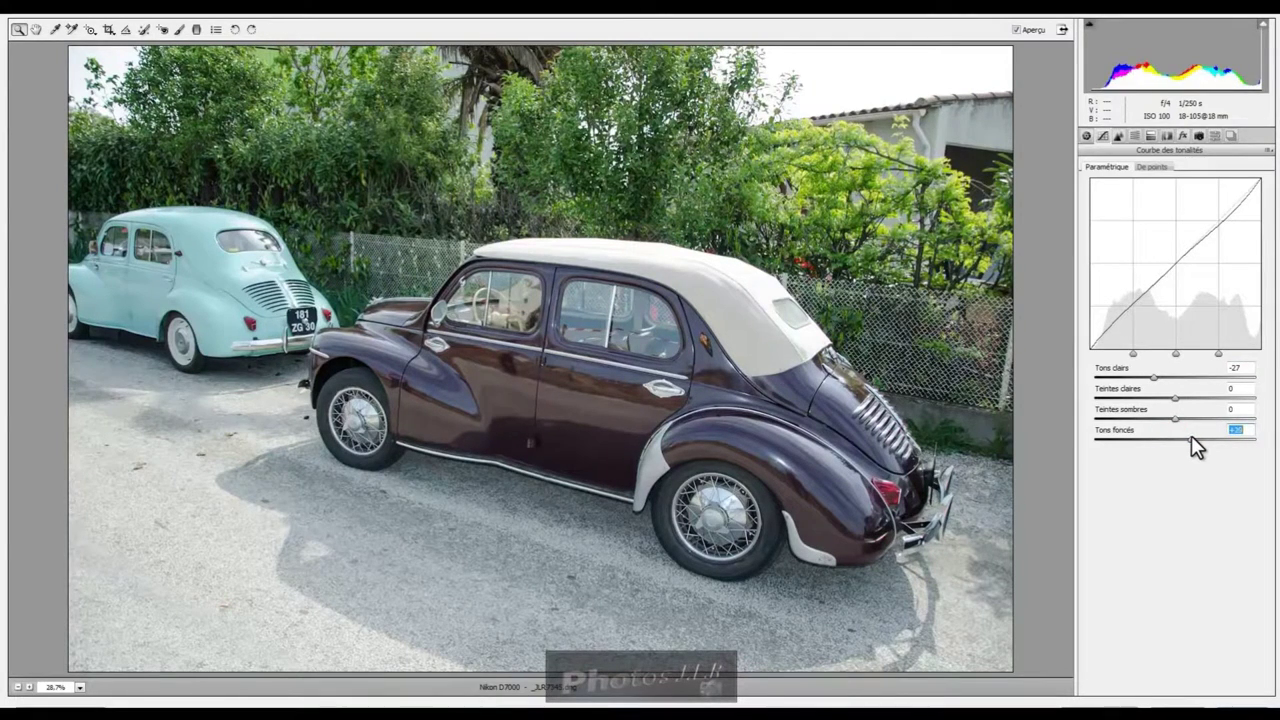
{"action": "left_click_drag", "start_coordinate": [1191, 437], "coordinate": [1198, 437]}
{"action": "left_click", "coordinate": [1175, 398]}
{"action": "left_click_drag", "start_coordinate": [1175, 400], "coordinate": [1188, 398]}
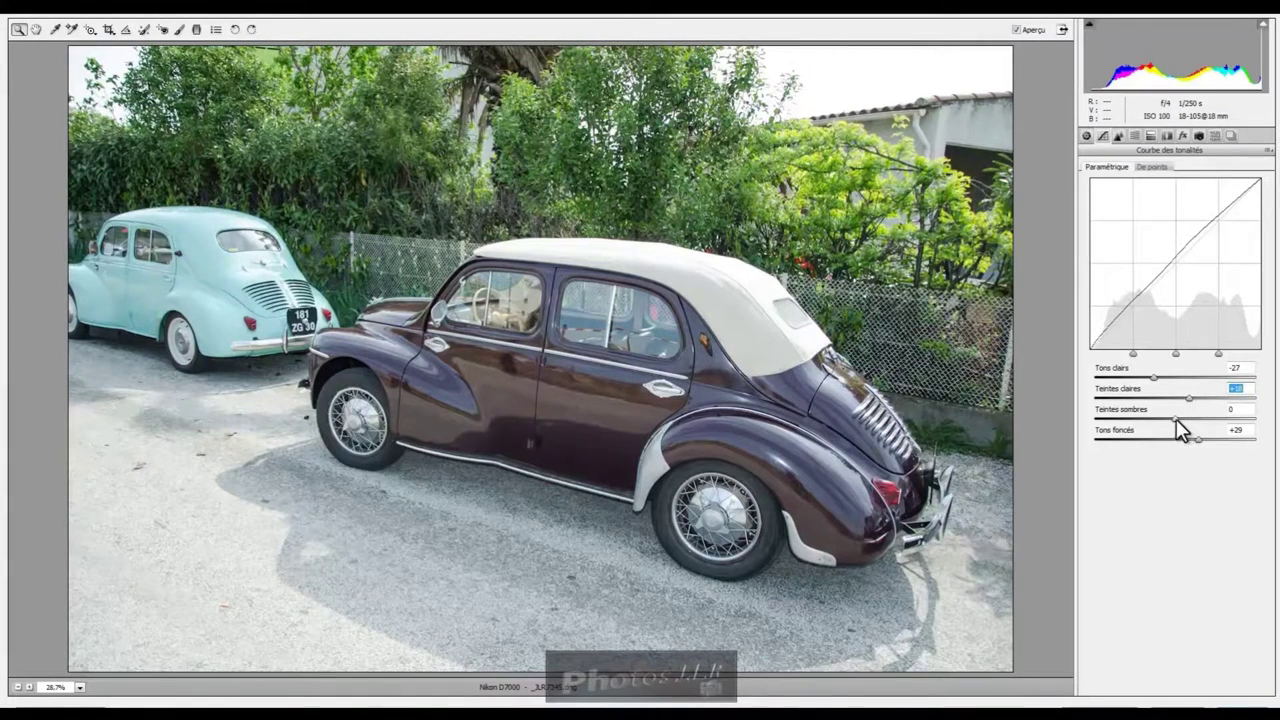
{"action": "left_click", "coordinate": [1176, 419]}
{"action": "left_click_drag", "start_coordinate": [1176, 418], "coordinate": [1188, 420]}
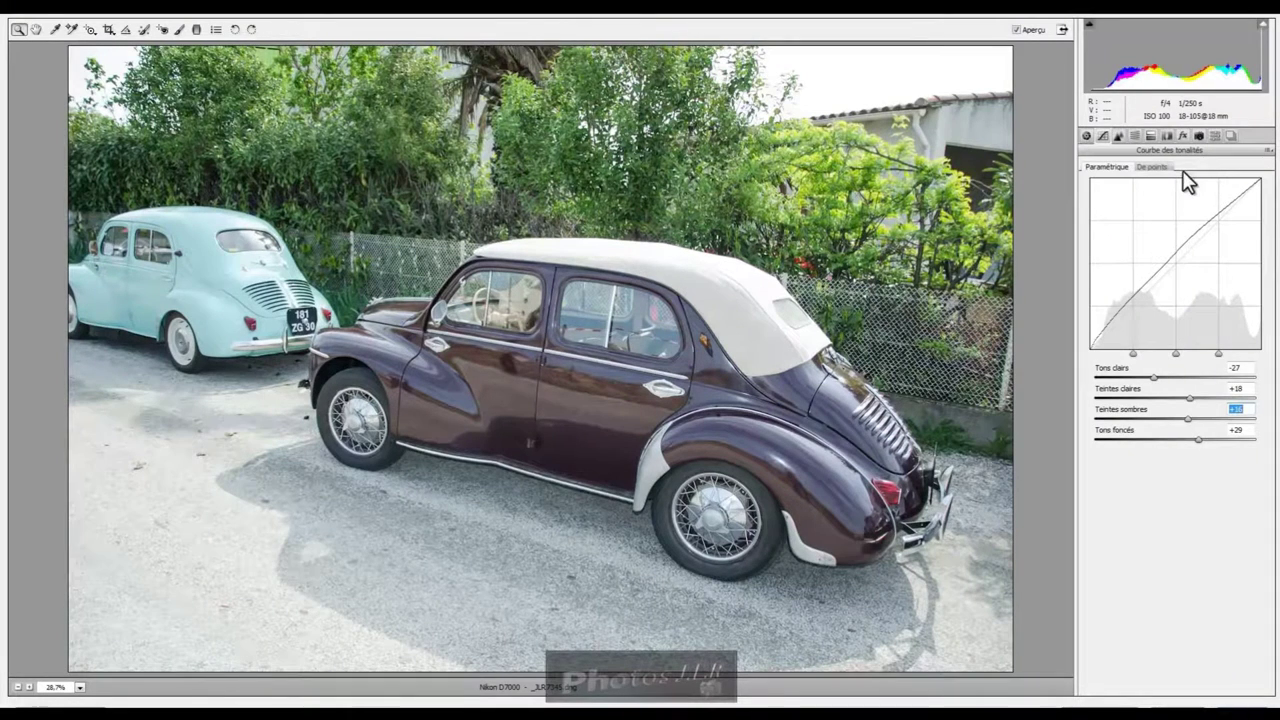
Show the Détail panel with its sharpening and noise reduction sliders.
{"action": "left_click", "coordinate": [1118, 137]}
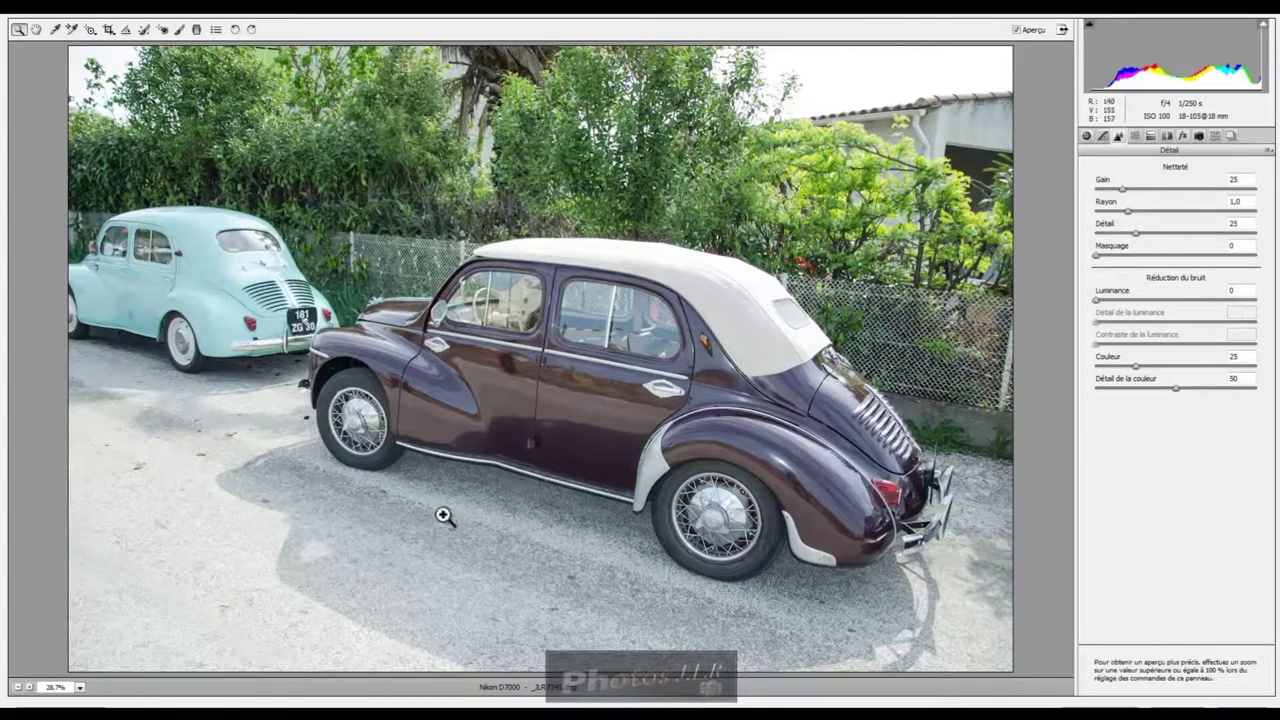
Zoom to 100% and pan to the car's rear door and rear wheel to inspect noise.
{"action": "left_click", "coordinate": [80, 687]}
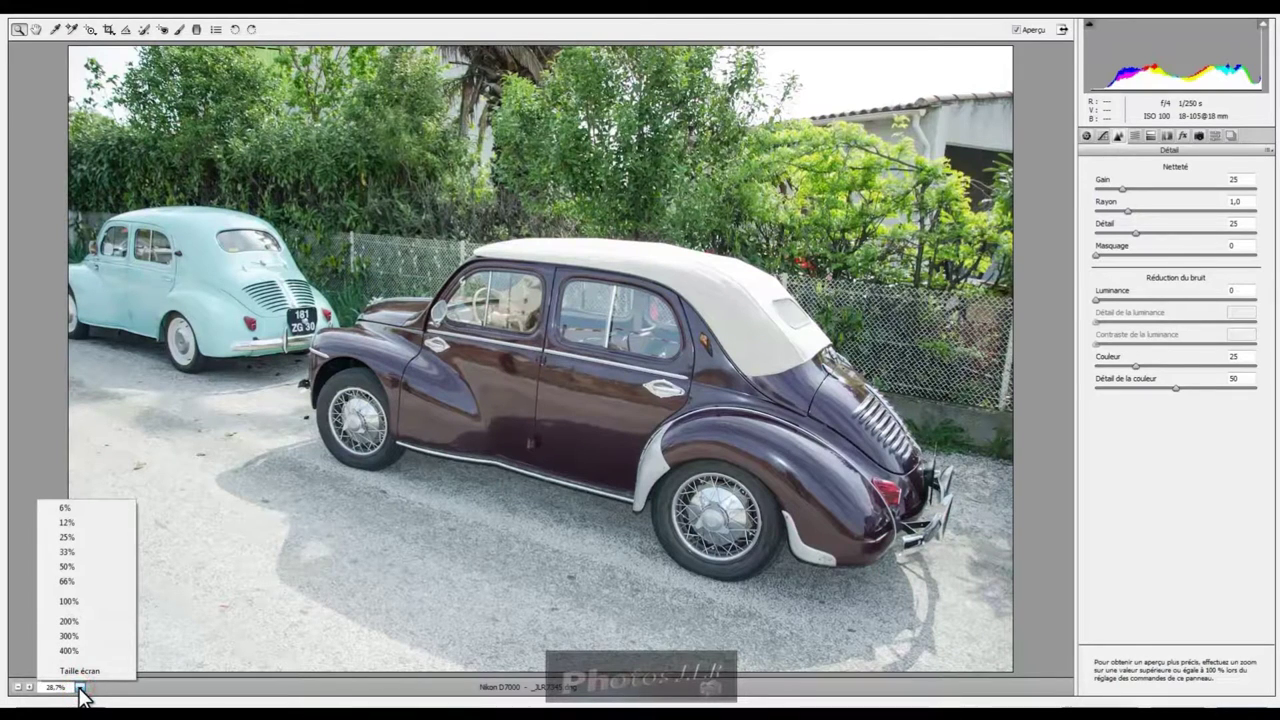
{"action": "left_click", "coordinate": [70, 601]}
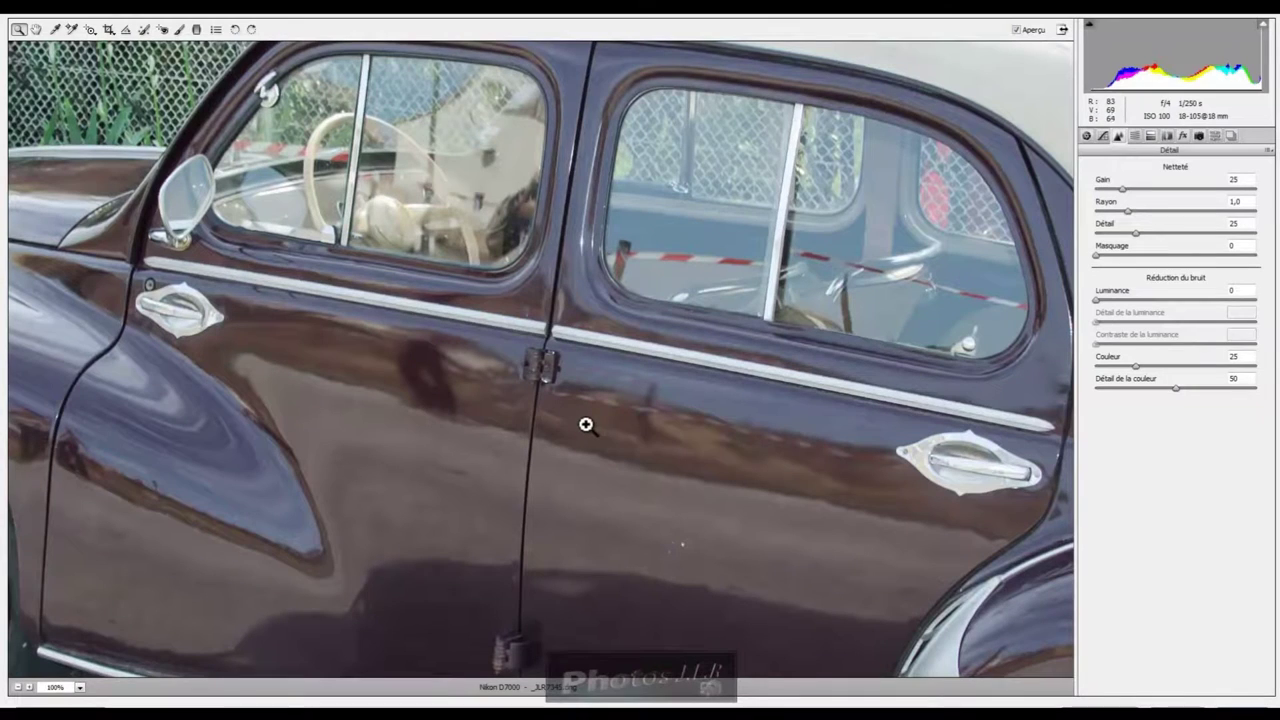
{"action": "key", "text": "space"}
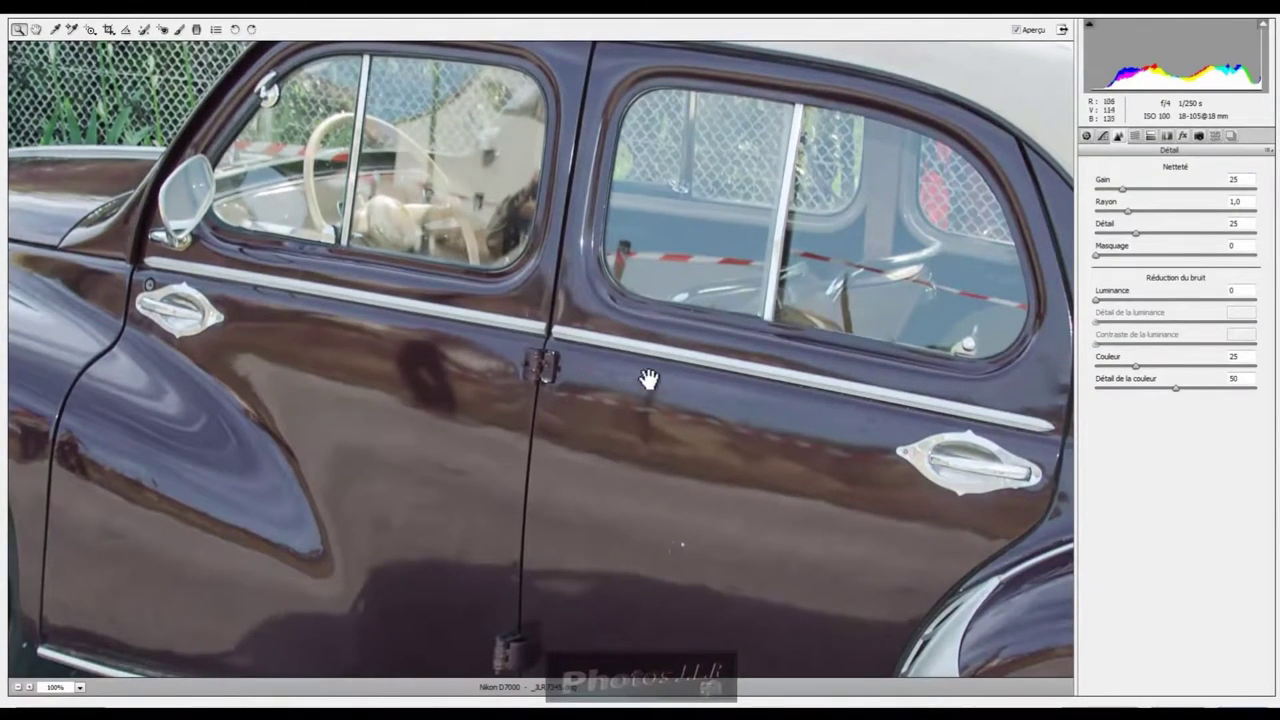
{"action": "mouse_move", "coordinate": [627, 392]}
{"action": "left_mouse_down"}
{"action": "mouse_move", "coordinate": [802, 182]}
{"action": "mouse_move", "coordinate": [901, 404]}
{"action": "left_mouse_up"}
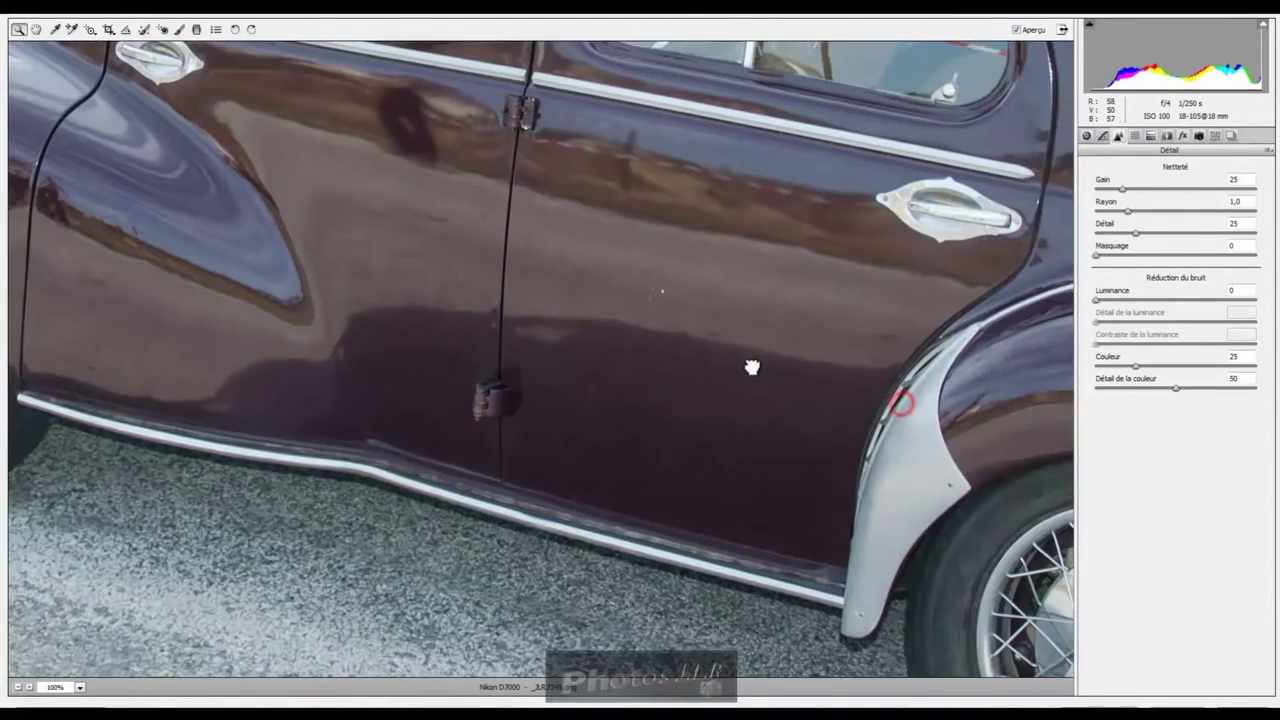
{"action": "left_click_drag", "start_coordinate": [901, 404], "coordinate": [680, 357]}
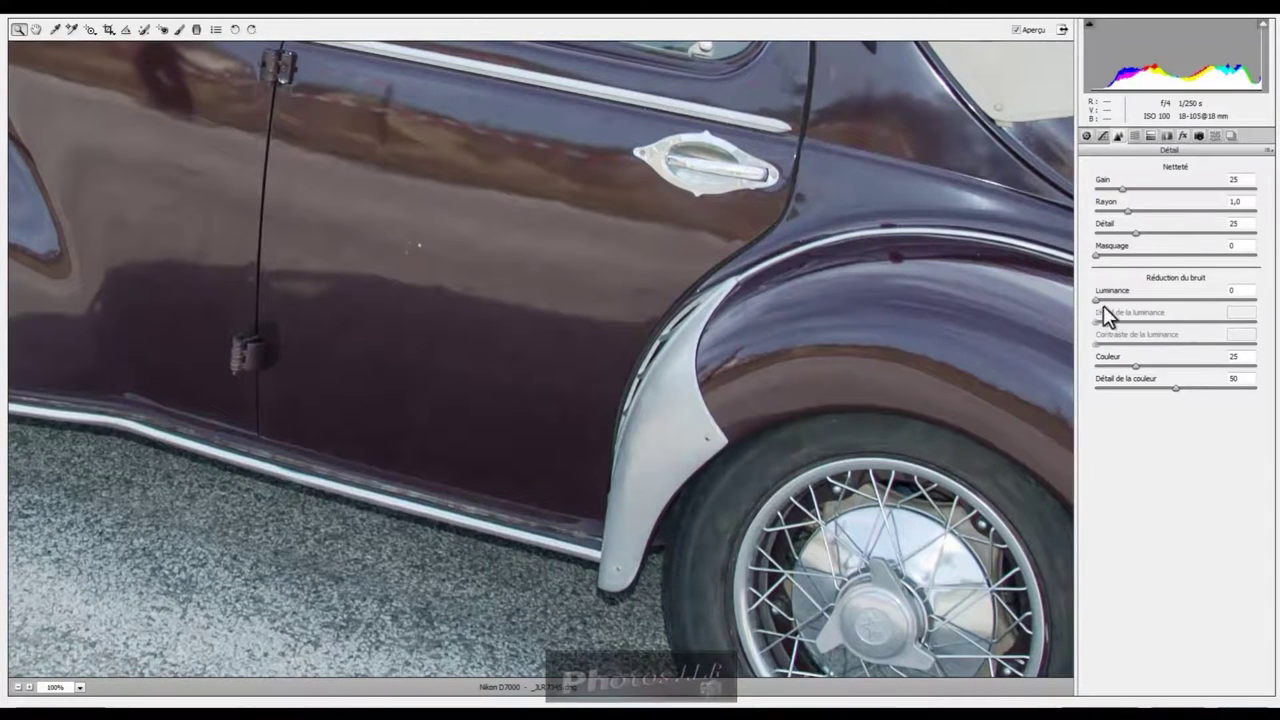
Set luminance noise reduction to 27 and luminance contrast to 16, checking at 200%, then fit to screen.
{"action": "left_click_drag", "start_coordinate": [1096, 299], "coordinate": [1163, 299]}
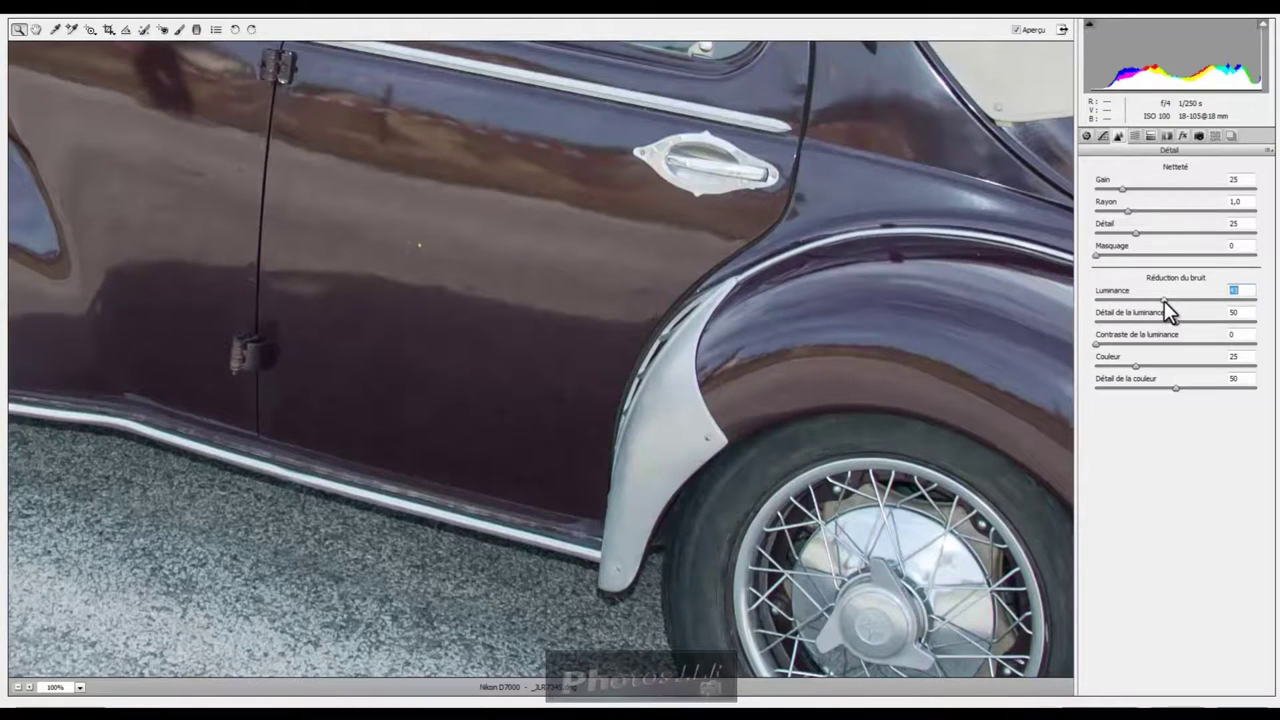
{"action": "left_click_drag", "start_coordinate": [1162, 301], "coordinate": [1158, 301]}
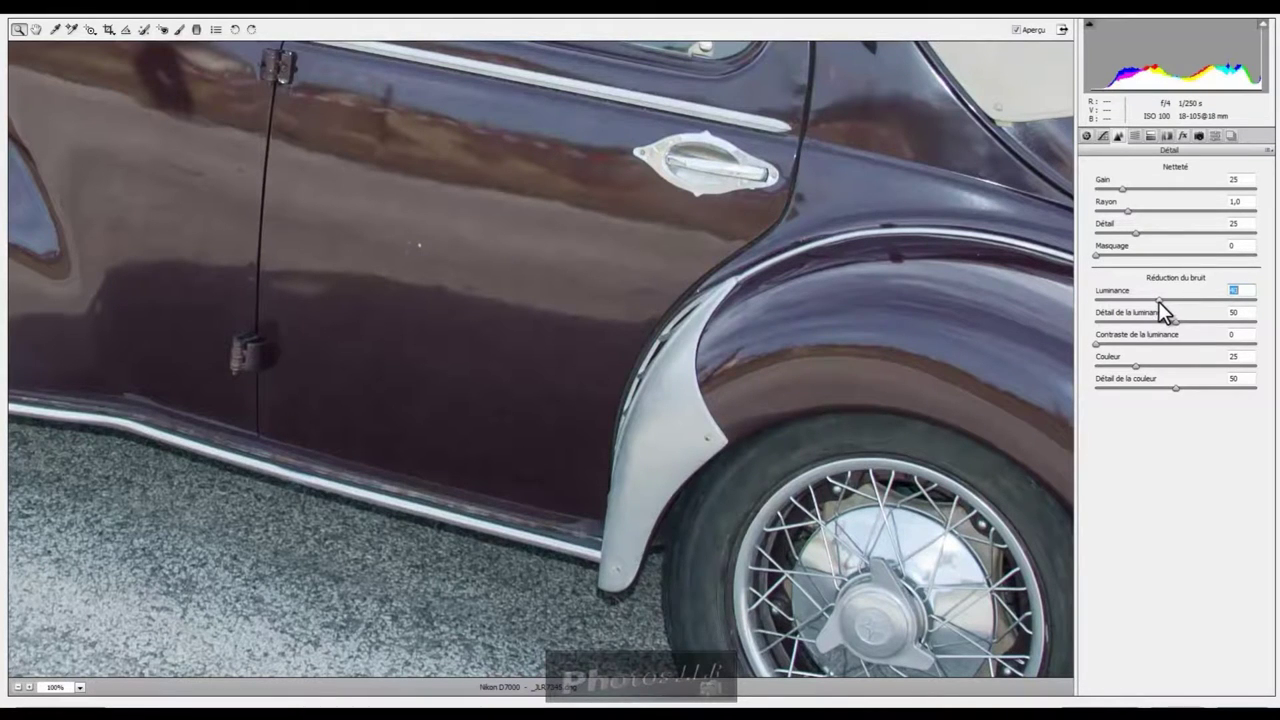
{"action": "left_click", "coordinate": [1096, 343]}
{"action": "left_click_drag", "start_coordinate": [1156, 300], "coordinate": [1137, 302]}
{"action": "left_click", "coordinate": [497, 364]}
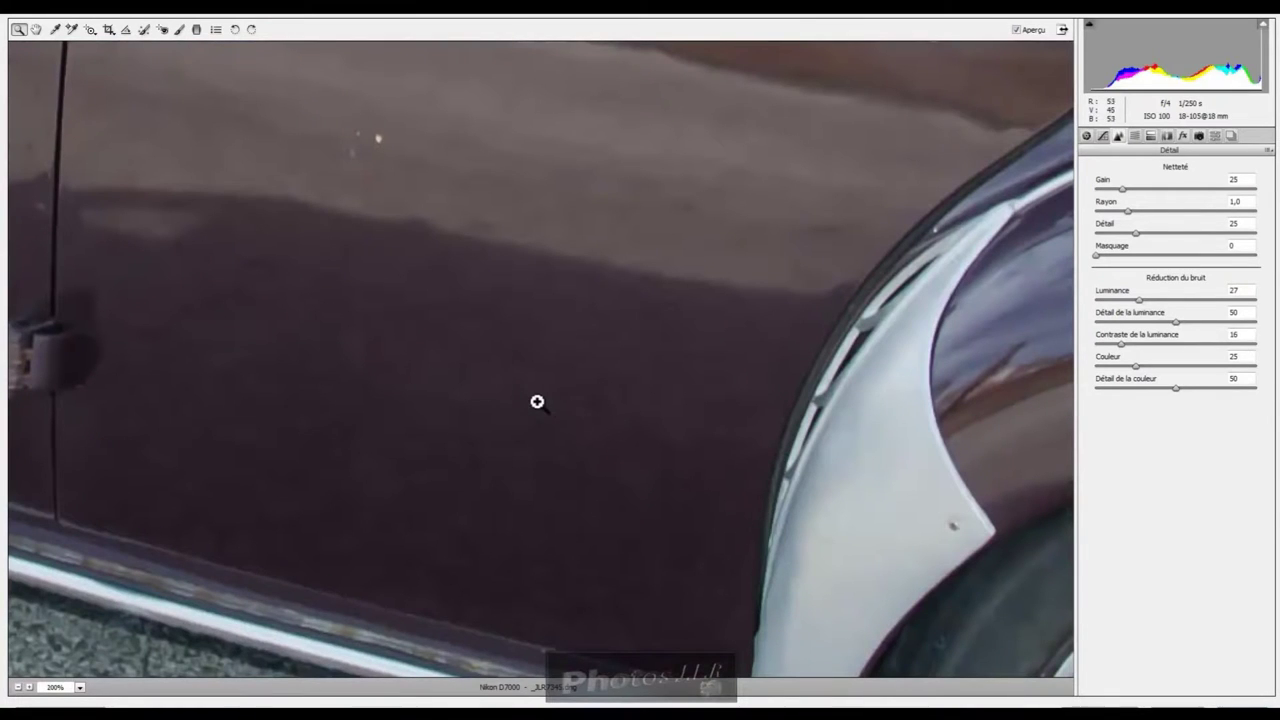
{"action": "left_click", "coordinate": [78, 688]}
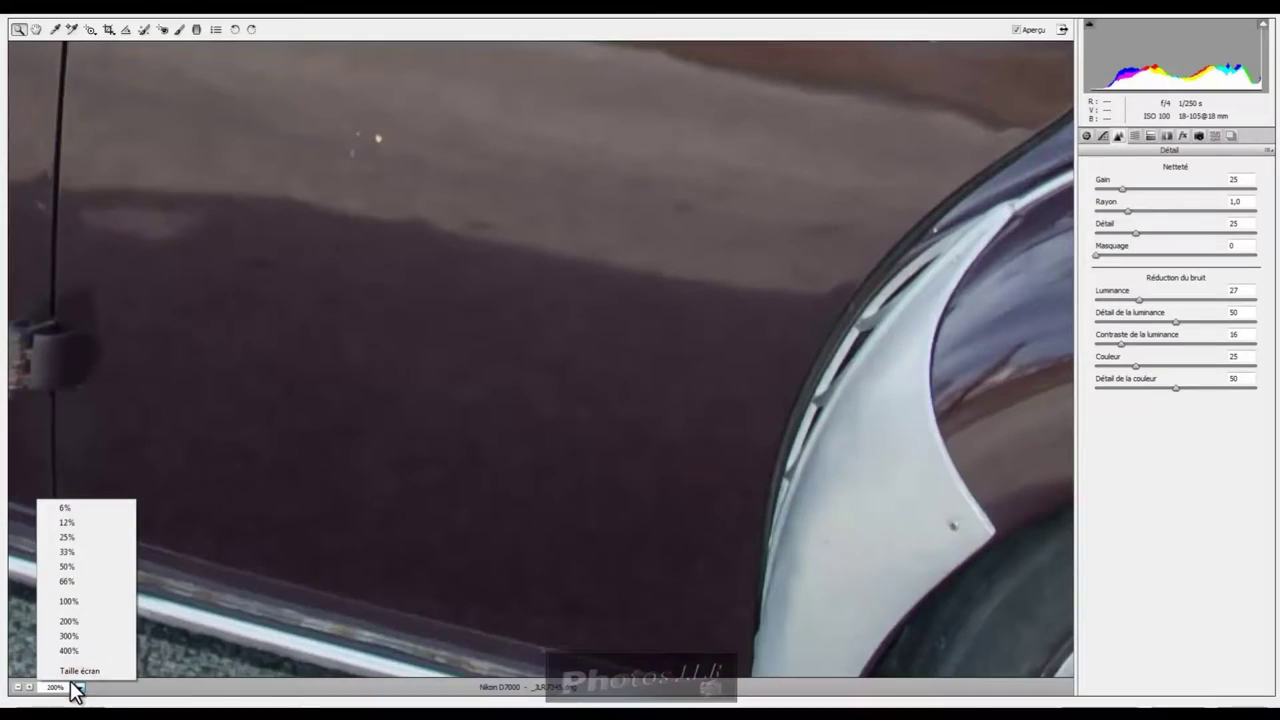
{"action": "left_click", "coordinate": [79, 671]}
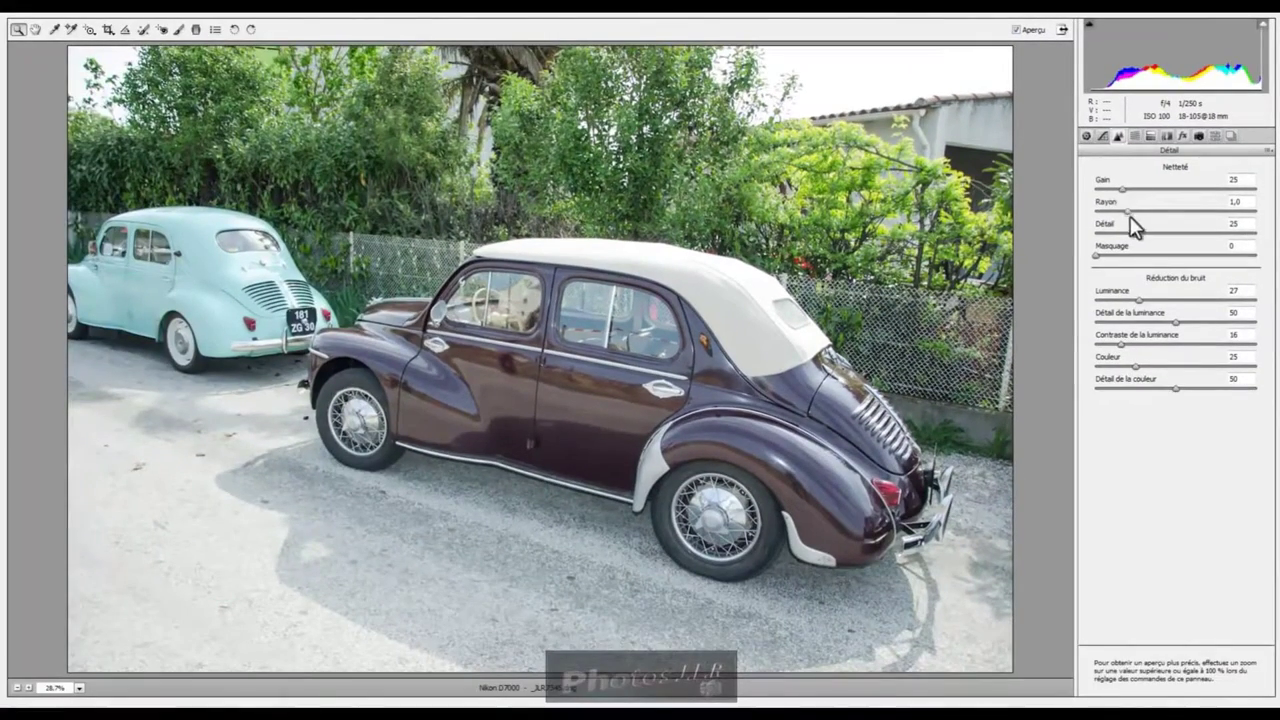
Set sharpening Gain to 19 and Rayon to 2,3, and raise the Détail slider.
{"action": "mouse_move", "coordinate": [1128, 212]}
{"action": "left_mouse_down"}
{"action": "mouse_move", "coordinate": [1236, 218]}
{"action": "mouse_move", "coordinate": [1208, 217]}
{"action": "left_mouse_up"}
{"action": "left_click", "coordinate": [1118, 187]}
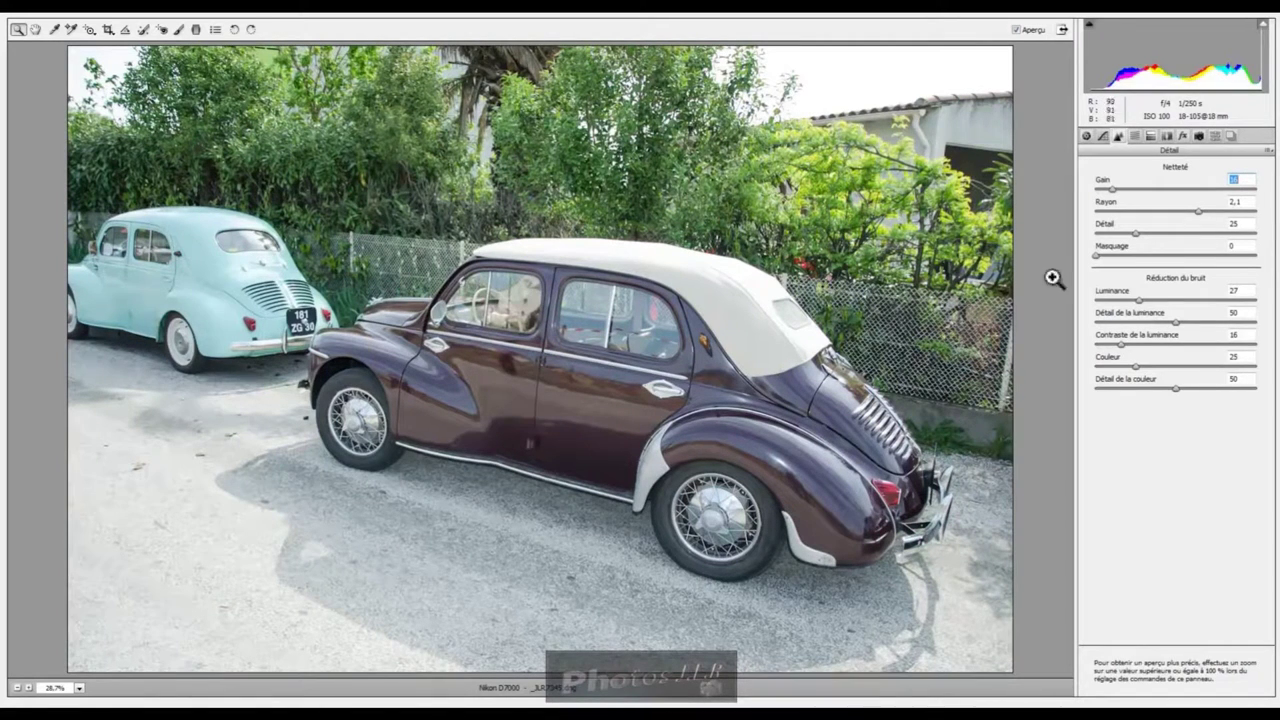
{"action": "left_click_drag", "start_coordinate": [1112, 188], "coordinate": [1110, 188]}
{"action": "left_click_drag", "start_coordinate": [1110, 188], "coordinate": [1116, 188]}
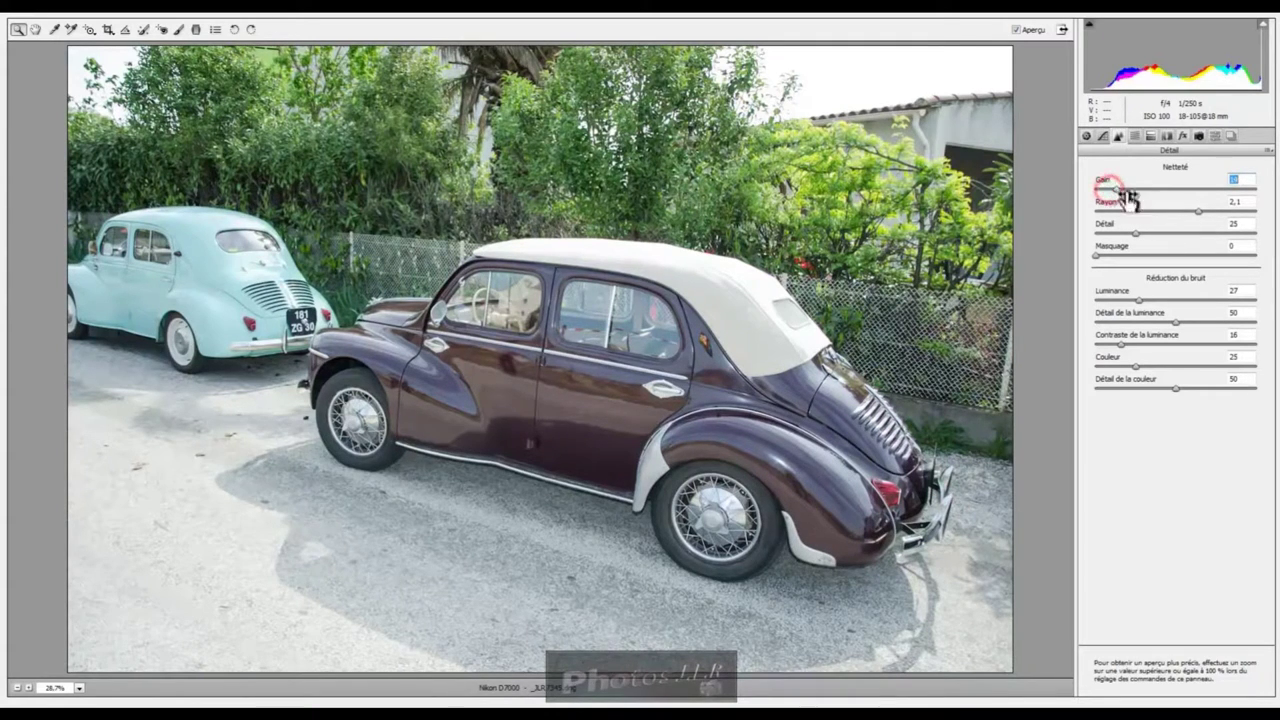
{"action": "left_click", "coordinate": [1198, 212]}
{"action": "left_click_drag", "start_coordinate": [1199, 212], "coordinate": [1208, 212]}
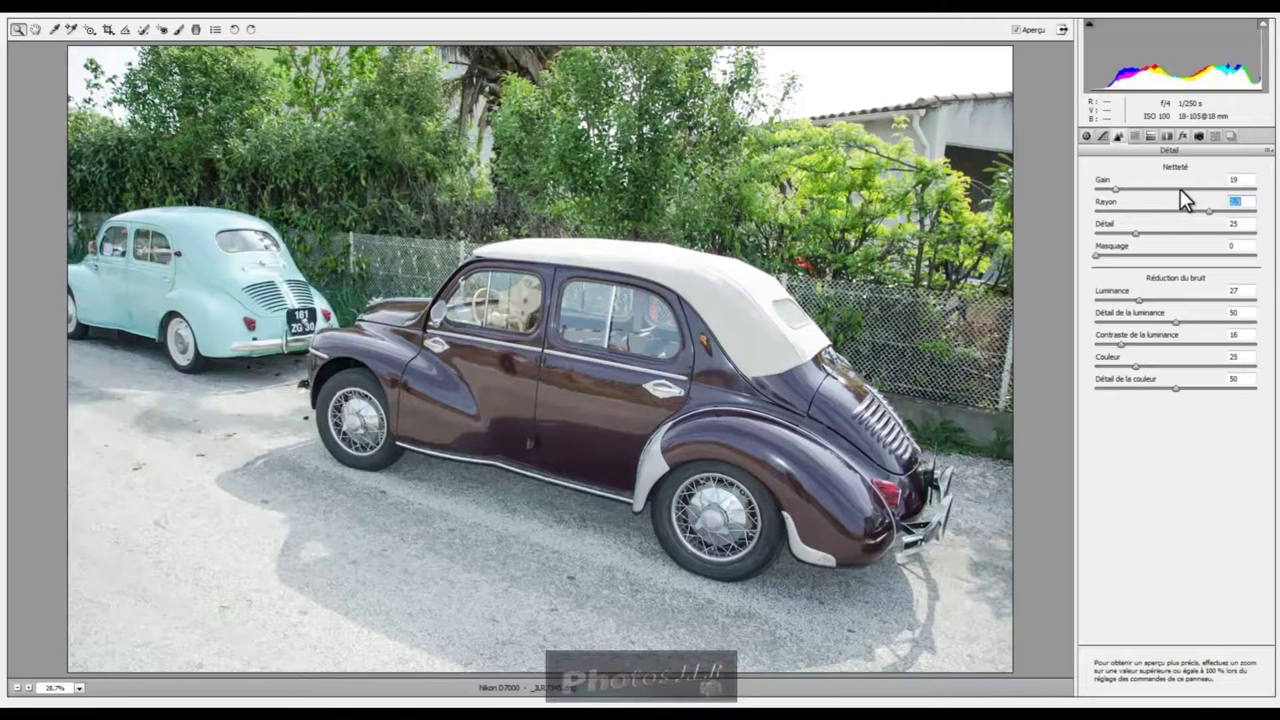
{"action": "left_click", "coordinate": [1134, 233]}
{"action": "left_click_drag", "start_coordinate": [1182, 240], "coordinate": [1199, 240]}
Create a third snapshot named 03 from the current settings.
{"action": "left_click", "coordinate": [1230, 136]}
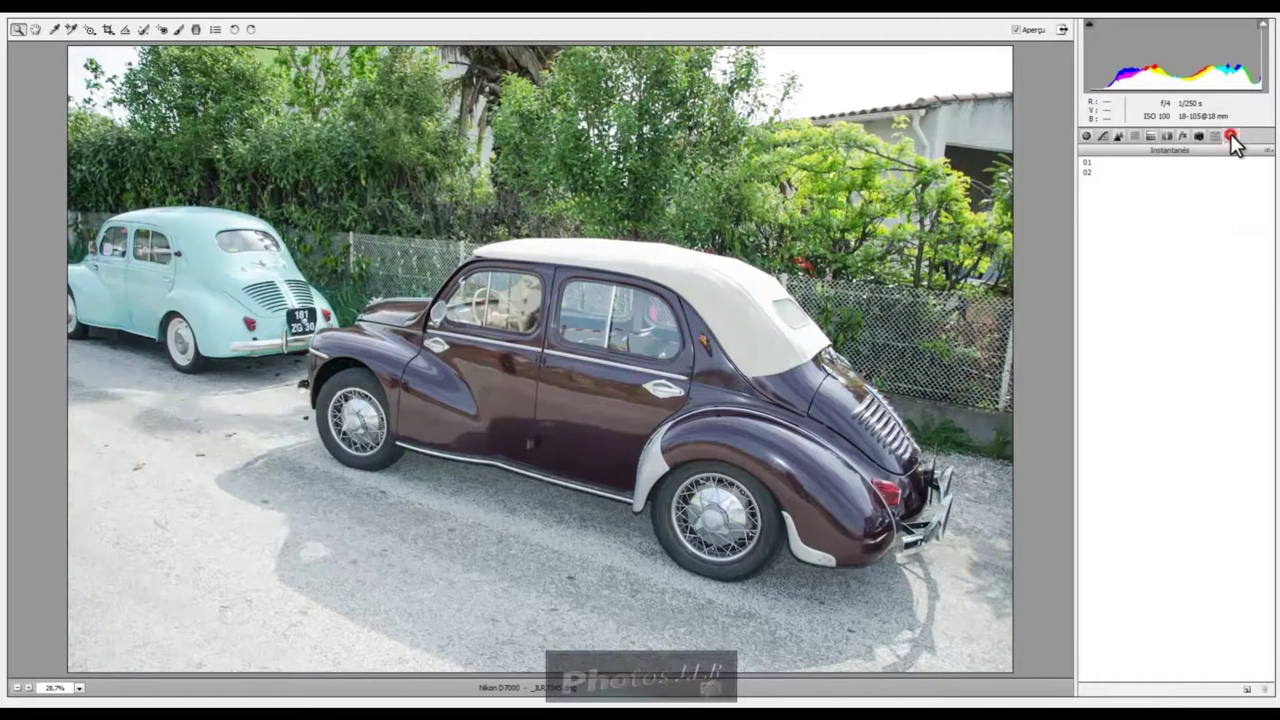
{"action": "left_click", "coordinate": [1247, 690]}
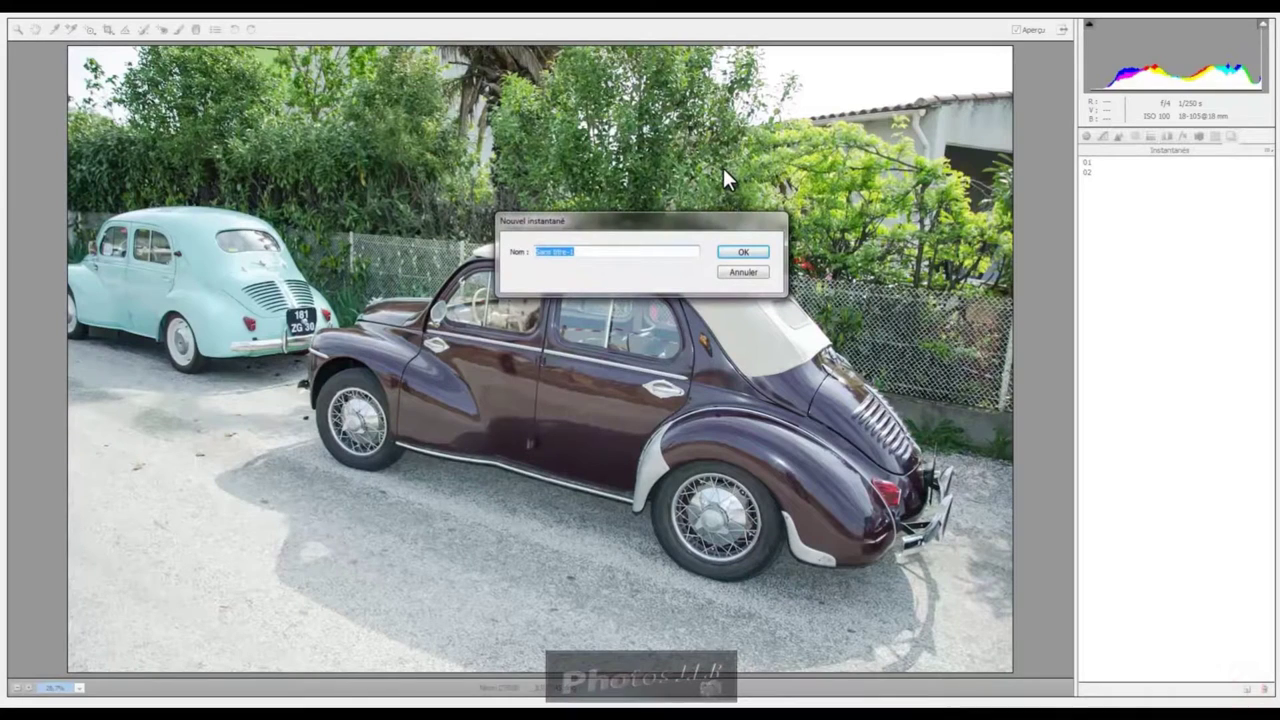
{"action": "type", "text": "03"}
{"action": "left_click", "coordinate": [745, 252]}
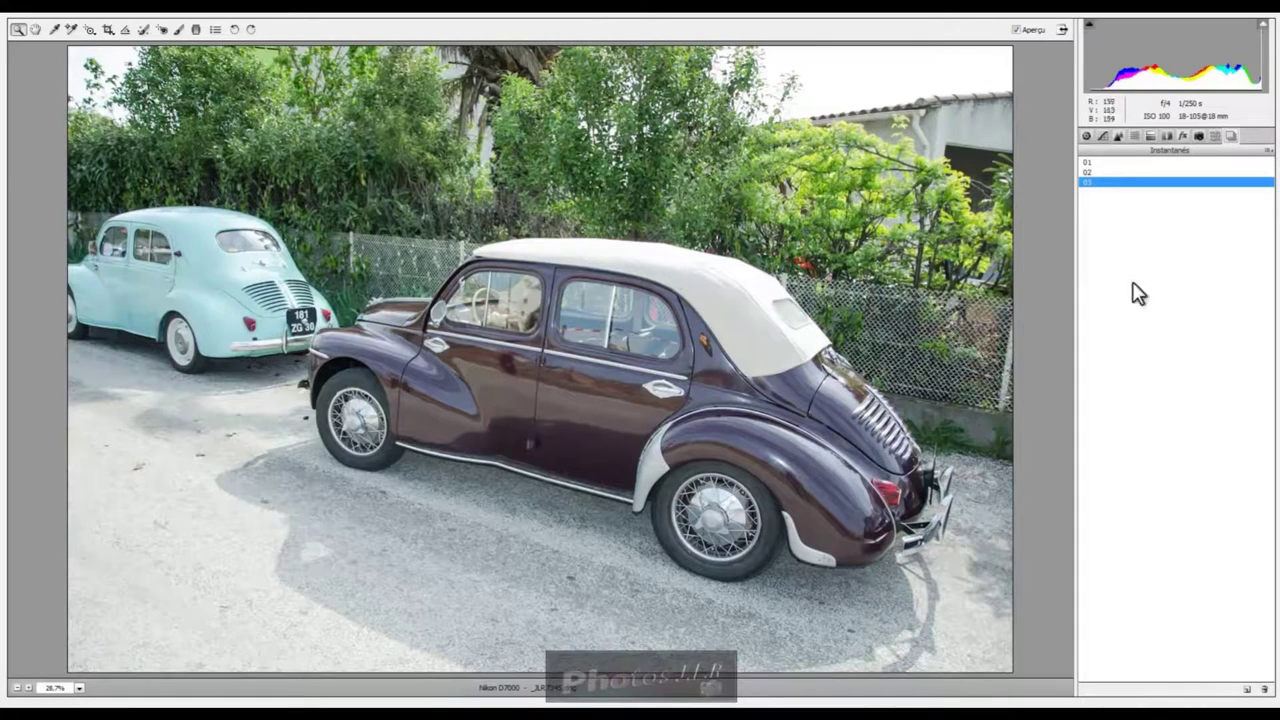
Switch between snapshots 02, 03, 02, 01, 02 and 01 to compare their looks.
{"action": "left_click", "coordinate": [1088, 171]}
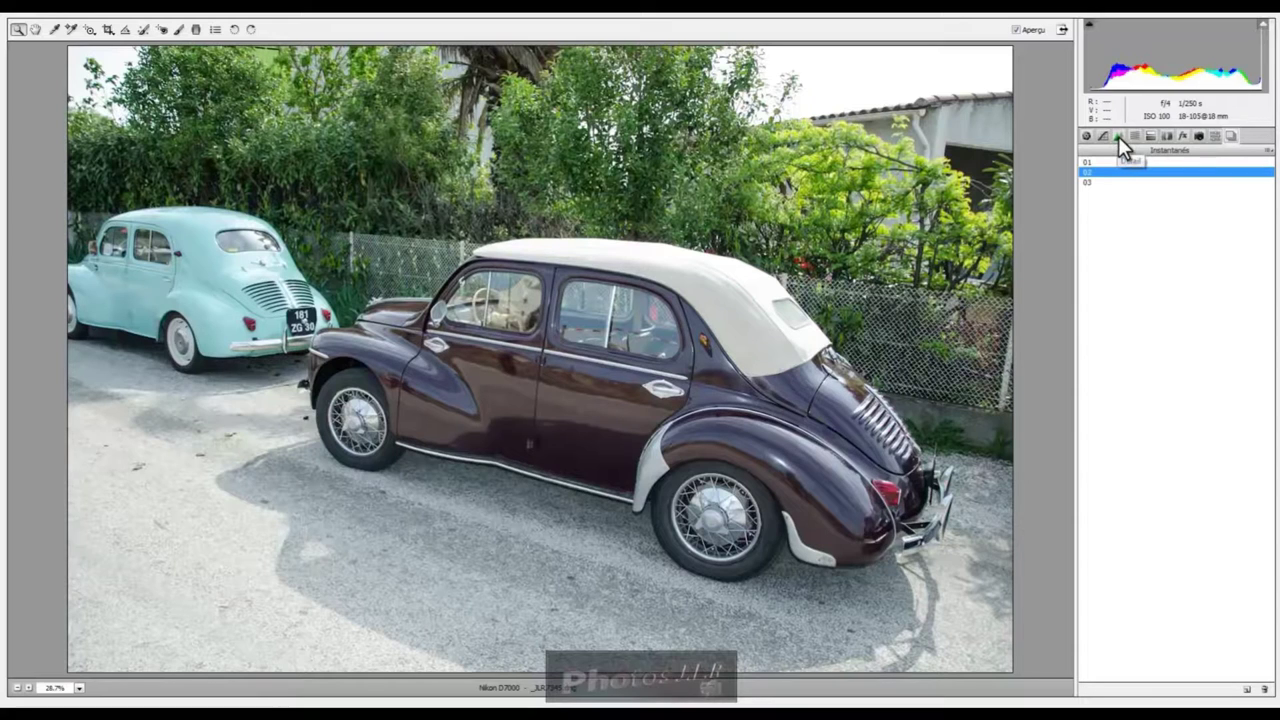
{"action": "left_click", "coordinate": [1089, 183]}
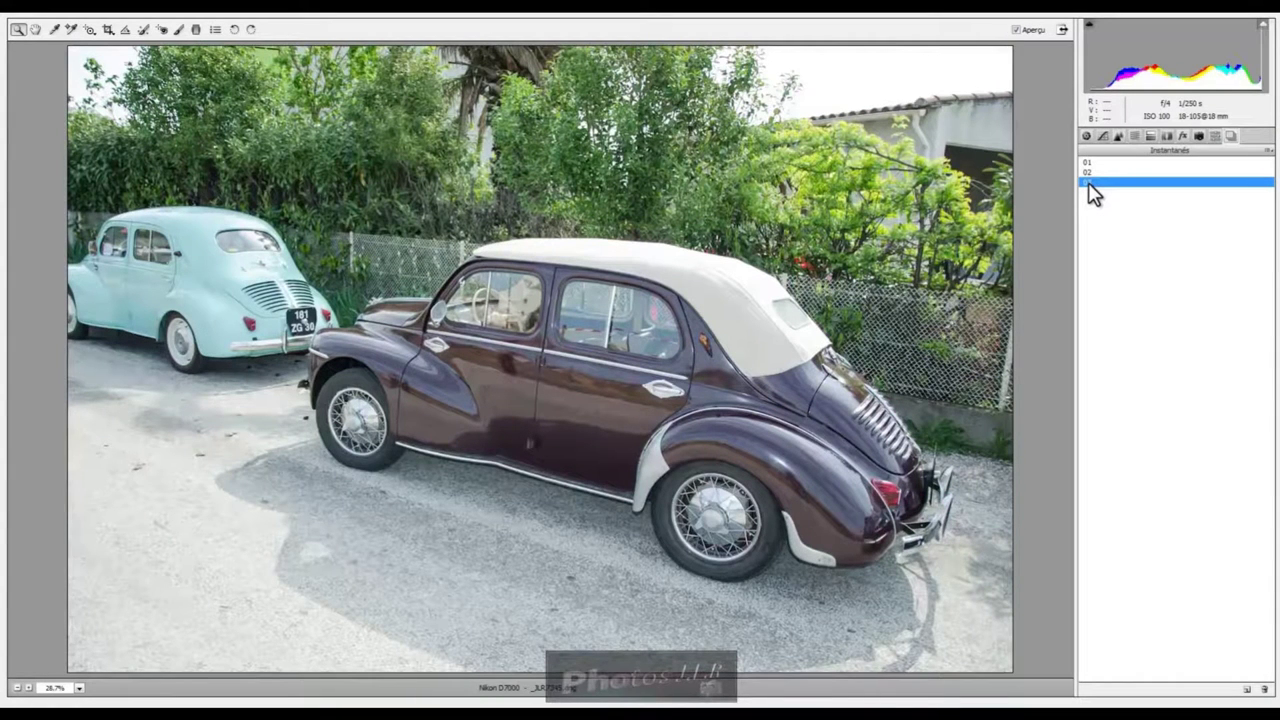
{"action": "left_click", "coordinate": [1086, 172]}
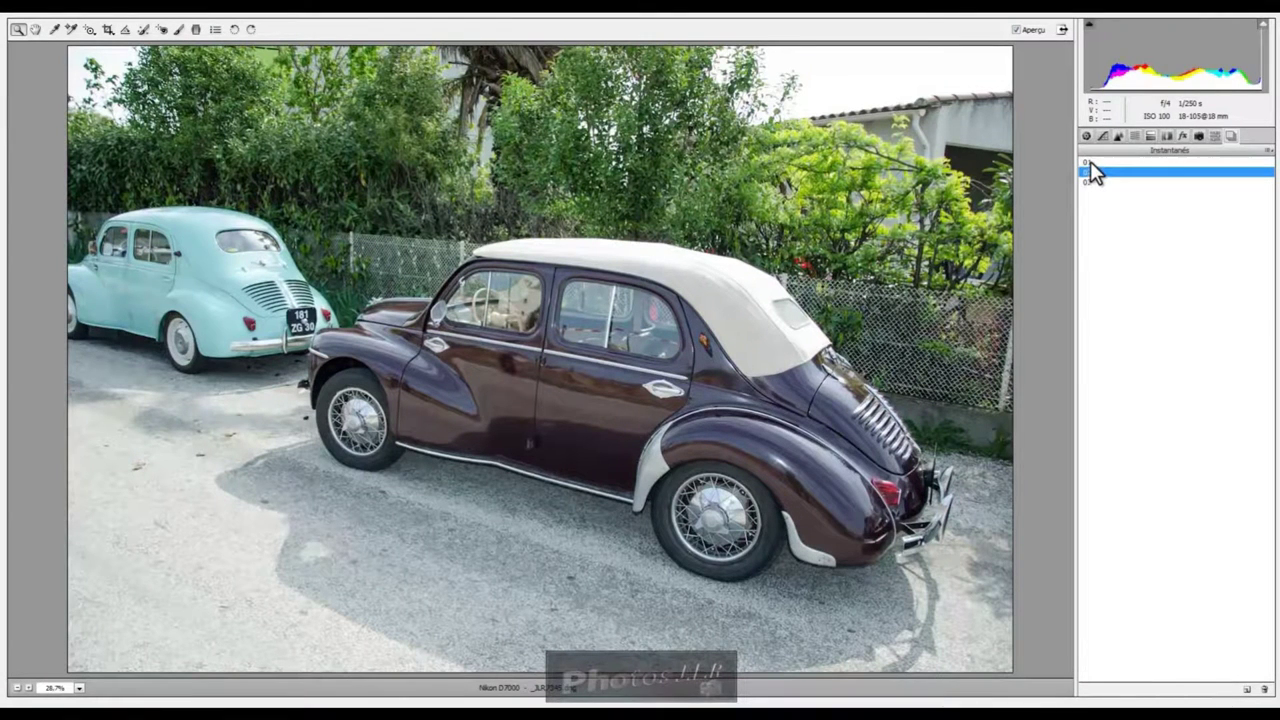
{"action": "left_click", "coordinate": [1087, 161]}
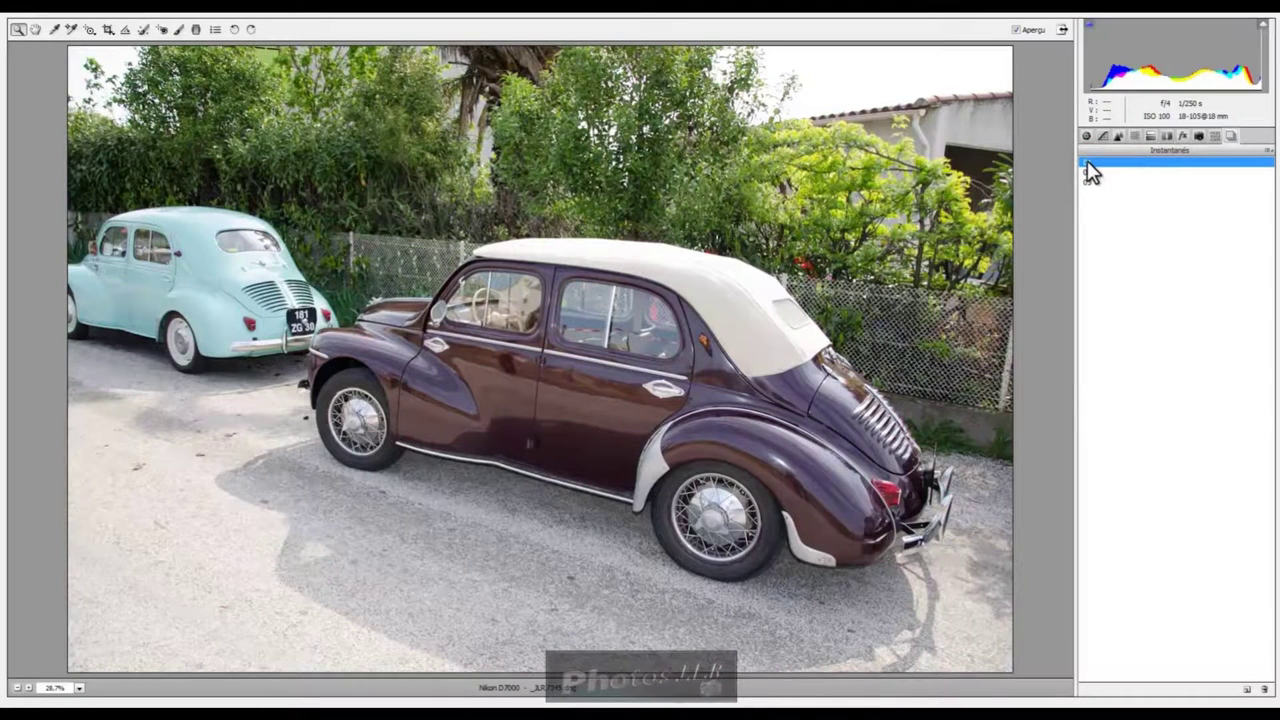
{"action": "left_click", "coordinate": [1087, 172]}
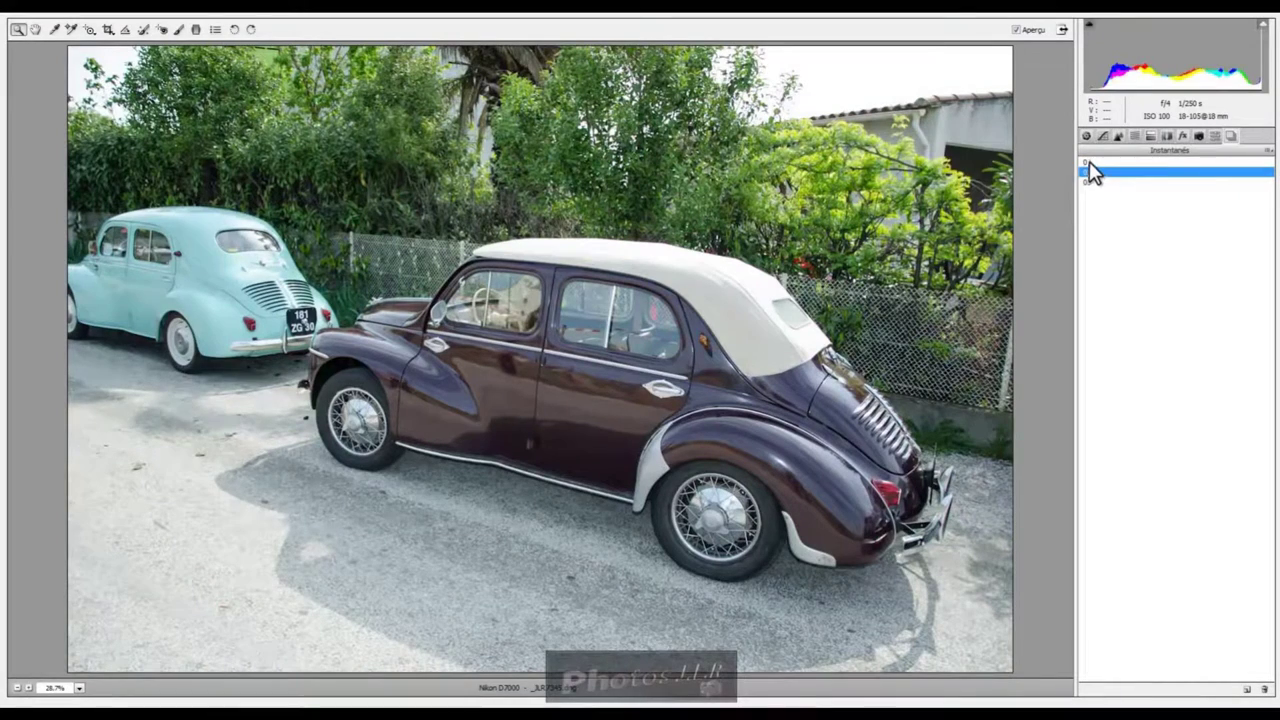
{"action": "left_click", "coordinate": [1088, 161]}
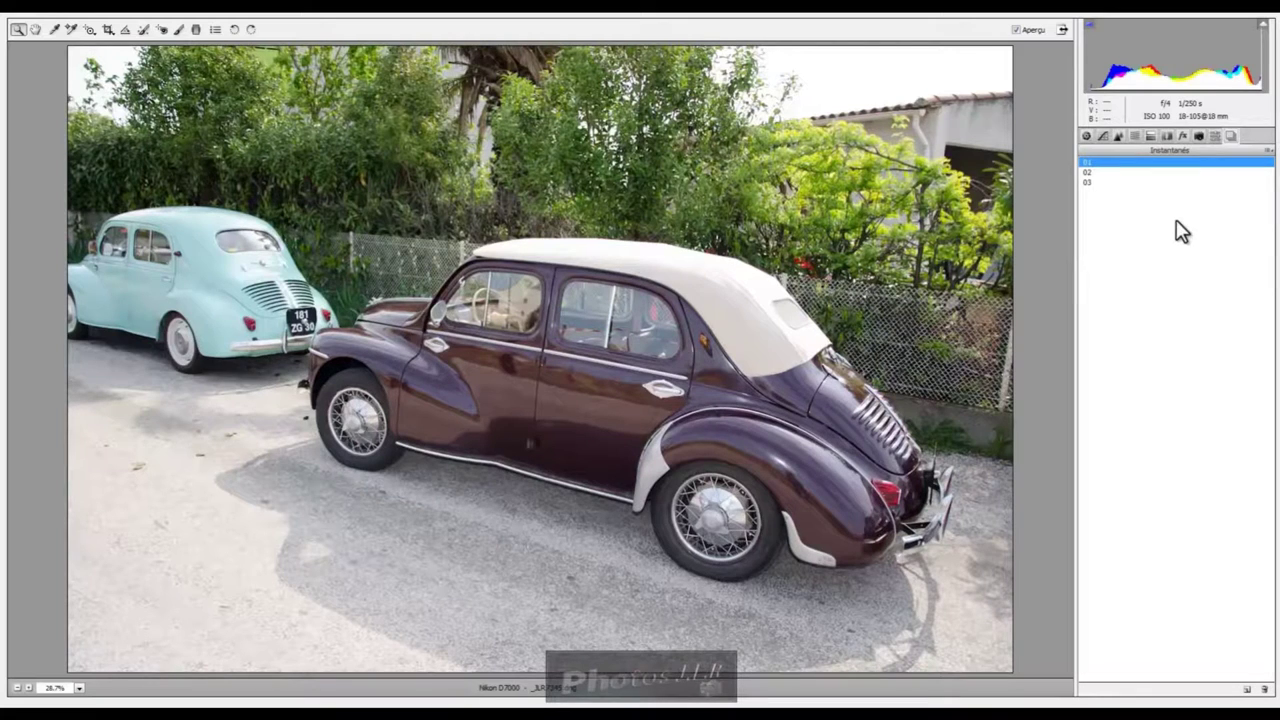
Alternate between snapshots 03 and 01 several times, finishing on snapshot 03.
{"action": "left_click", "coordinate": [1089, 183]}
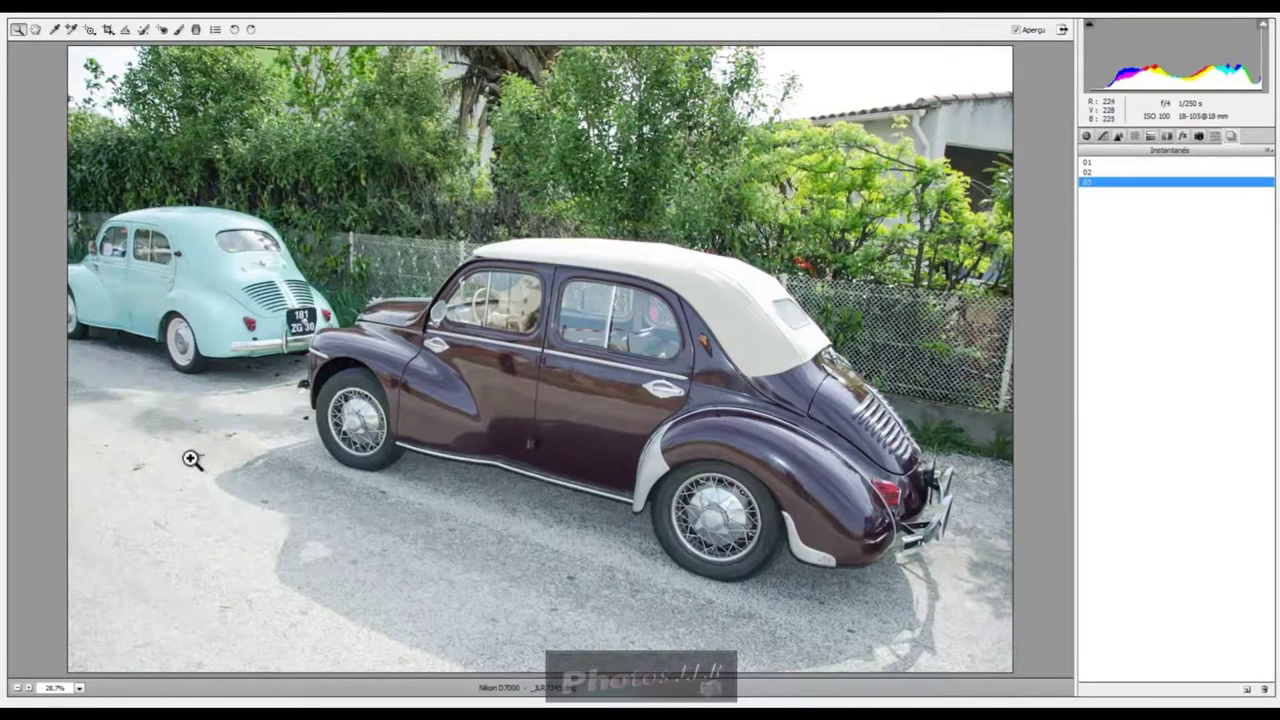
{"action": "left_click", "coordinate": [1087, 161]}
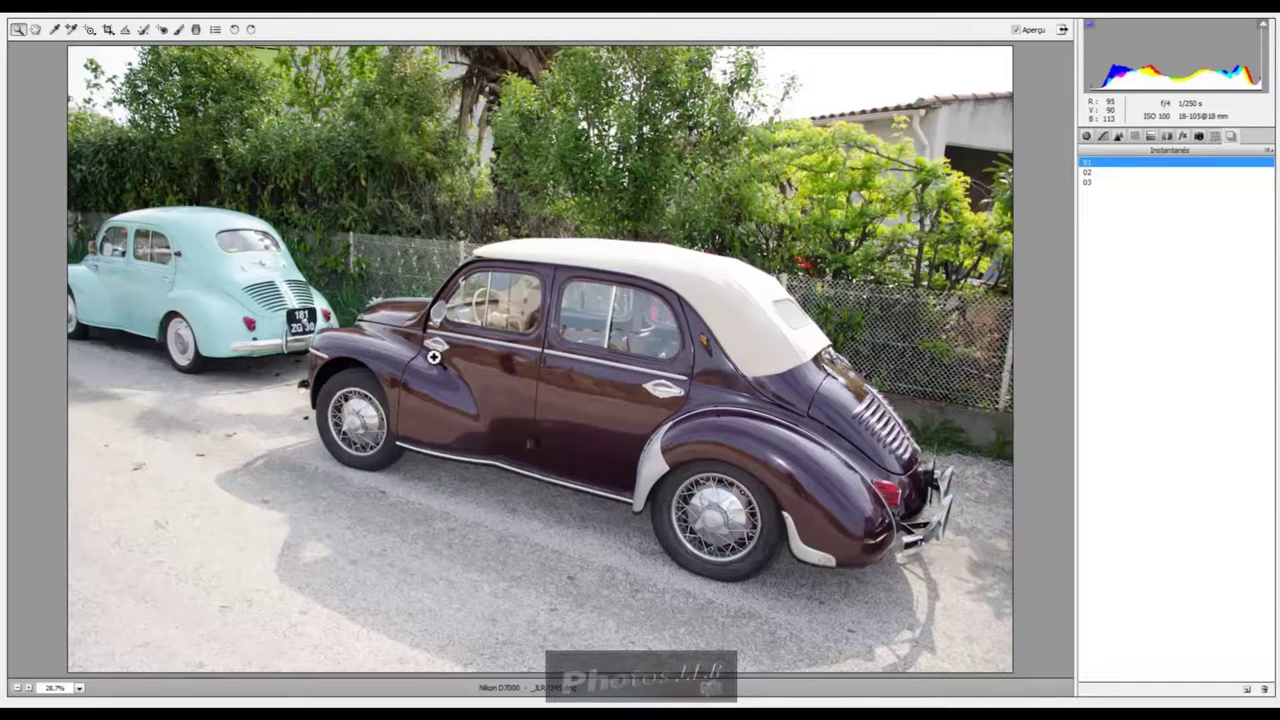
{"action": "left_click", "coordinate": [1091, 183]}
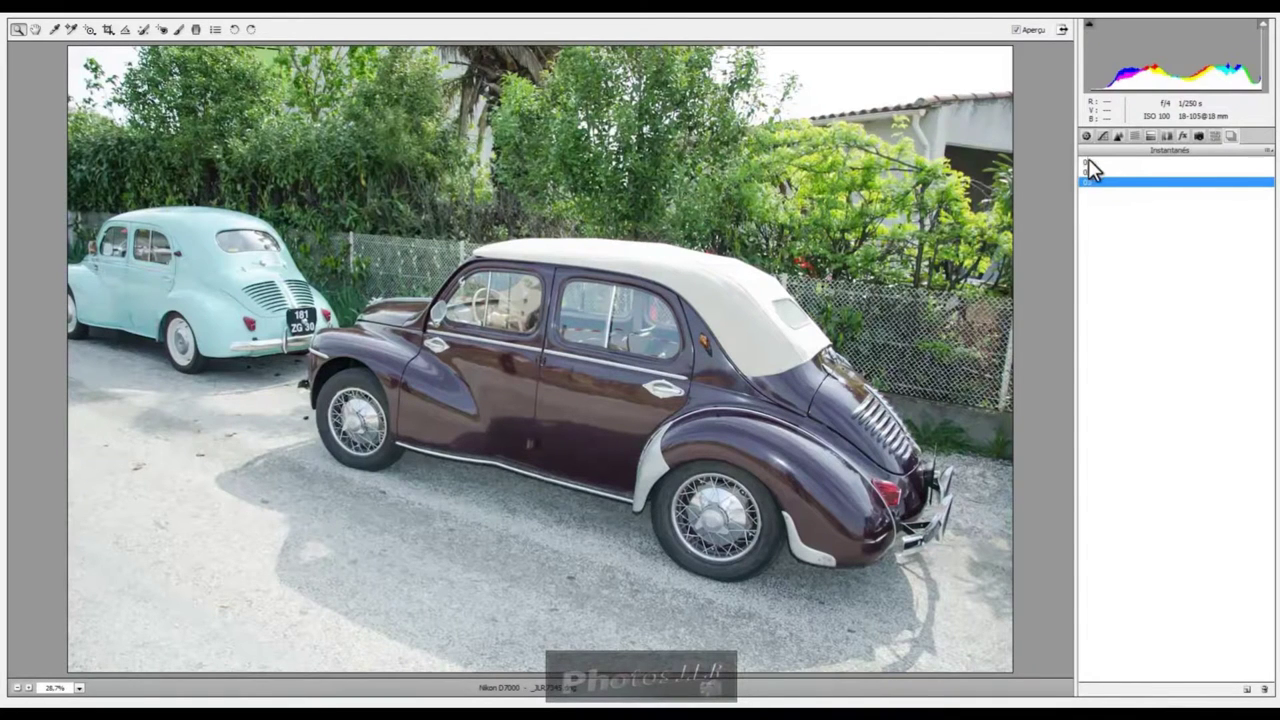
{"action": "left_click", "coordinate": [1088, 162]}
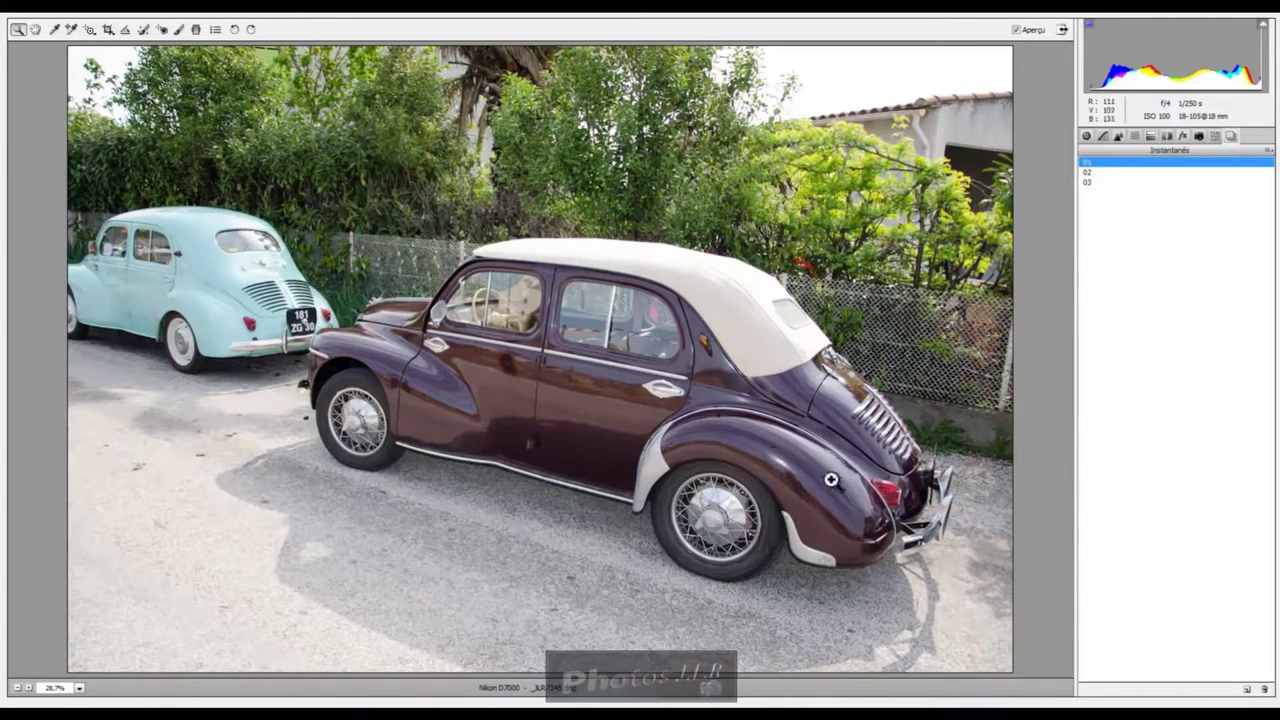
{"action": "left_click", "coordinate": [1120, 183]}
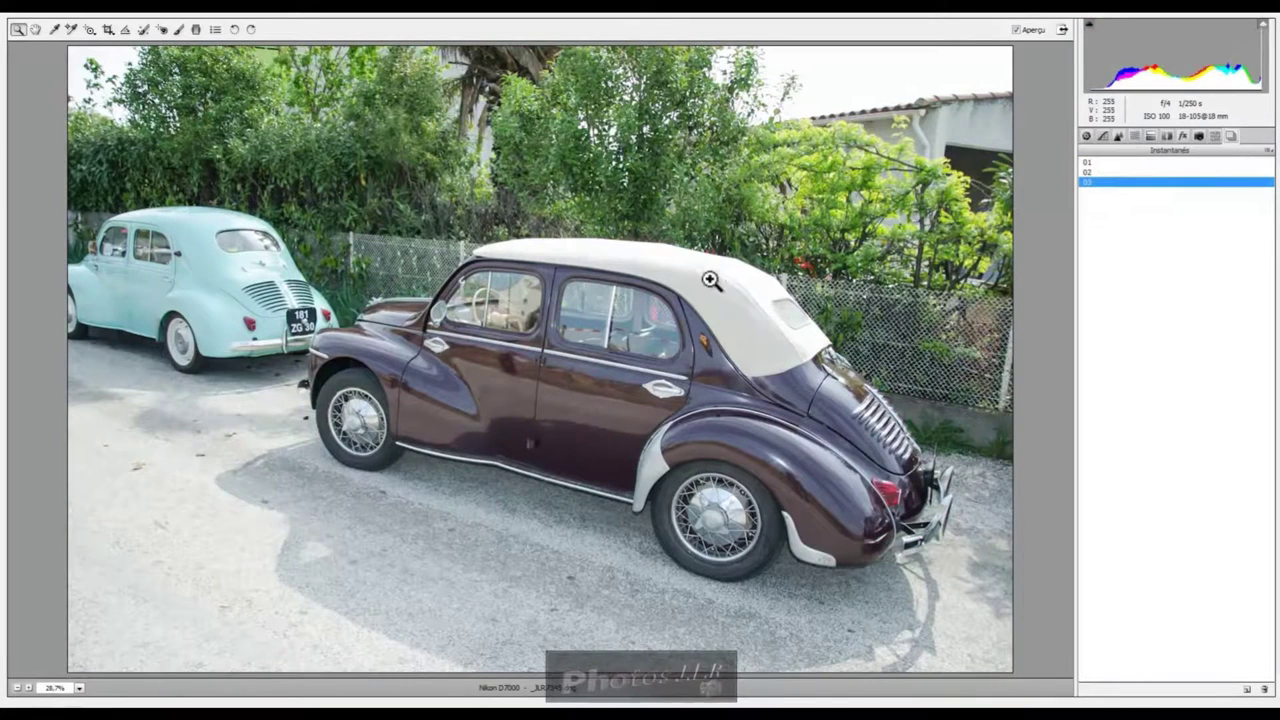
Compare basic adjustments against the original with the Aperçu toggle, then show the TSL Luminance sliders.
{"action": "left_click", "coordinate": [1086, 136]}
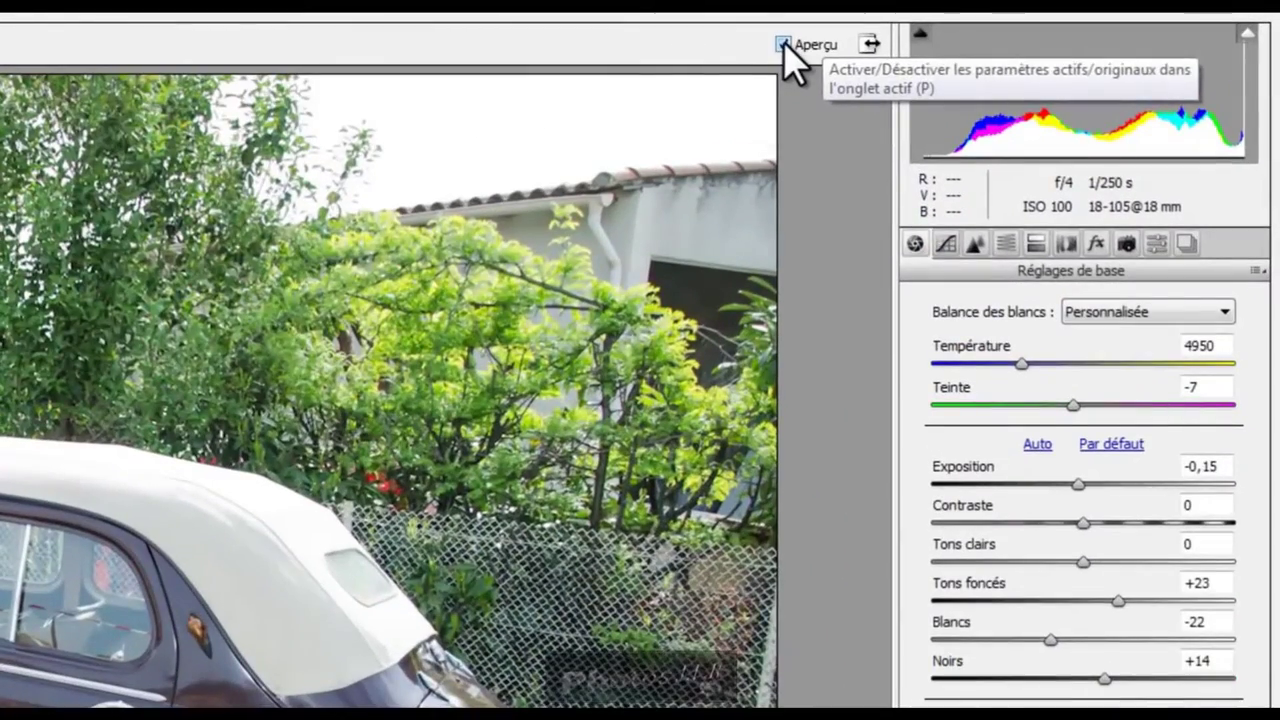
{"action": "left_click", "coordinate": [784, 45]}
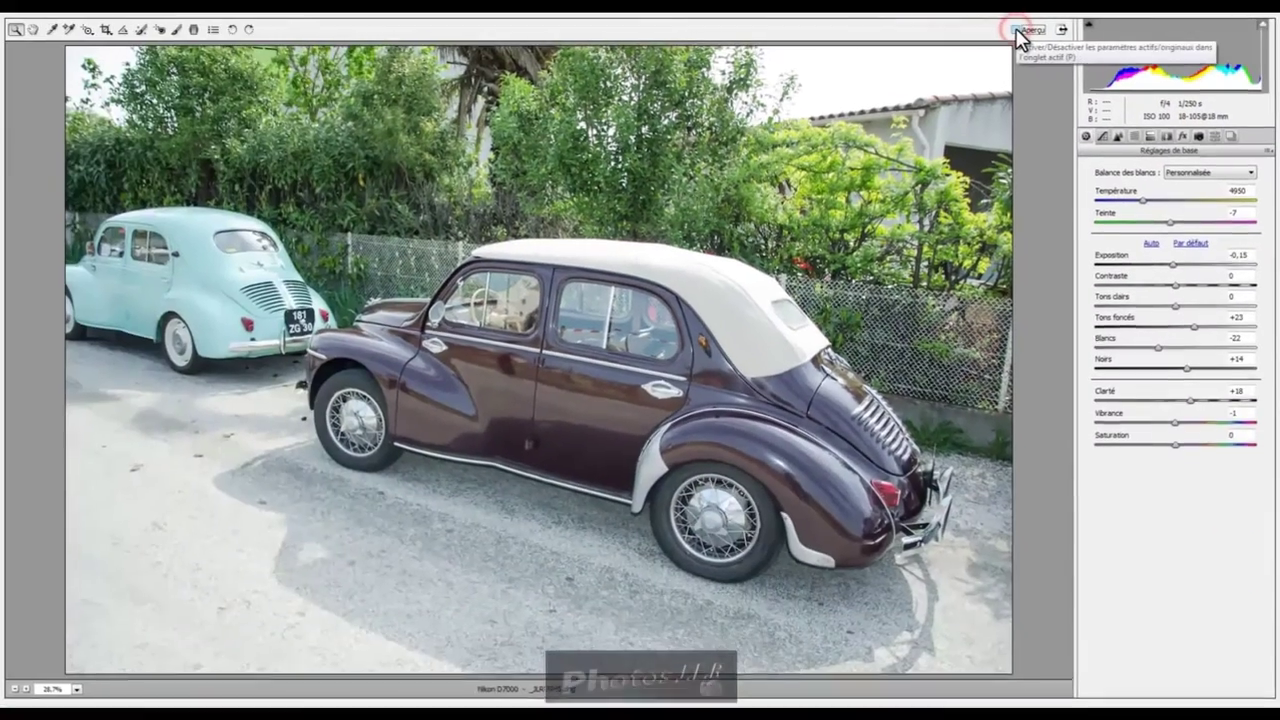
{"action": "left_click", "coordinate": [1016, 30]}
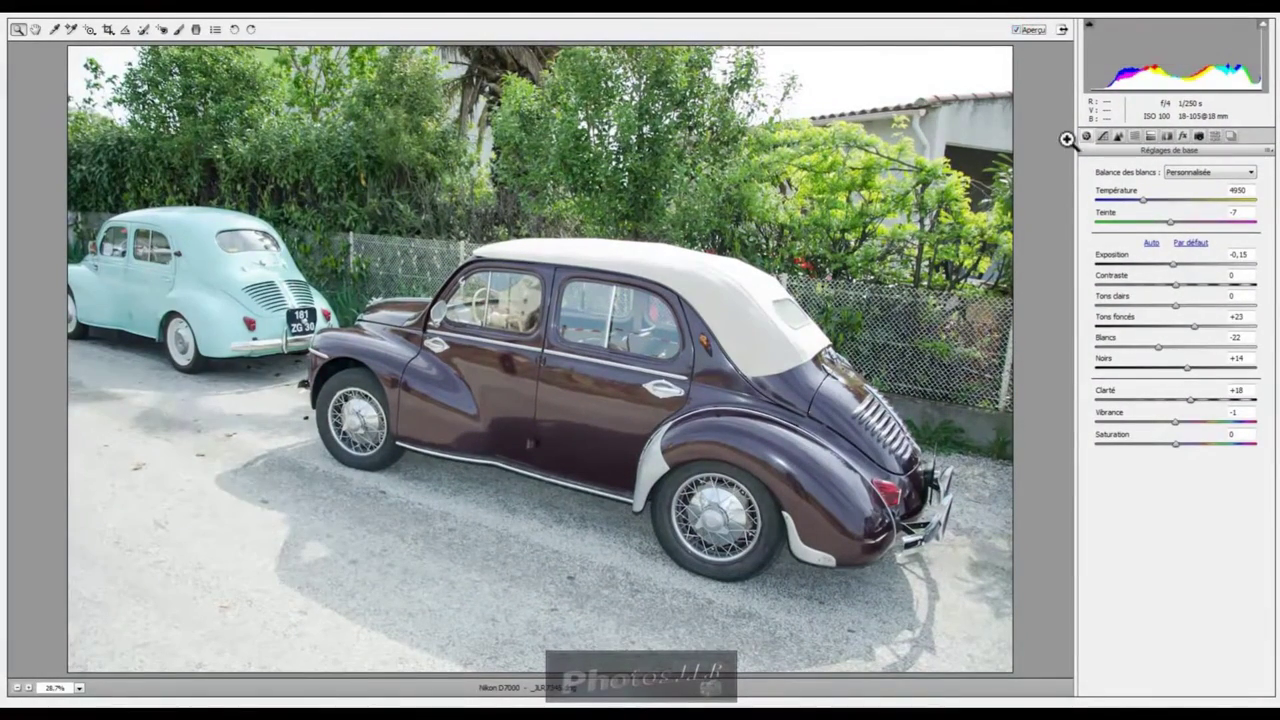
{"action": "left_click", "coordinate": [1231, 136]}
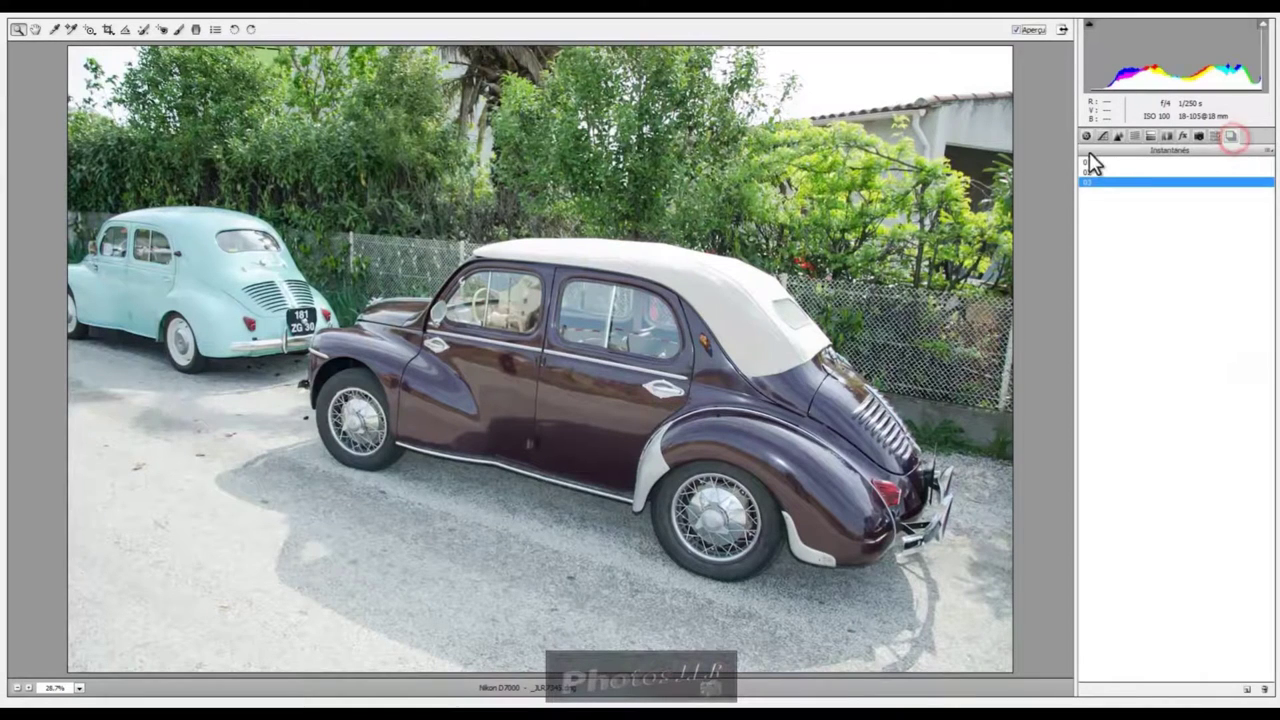
{"action": "left_click", "coordinate": [1136, 135]}
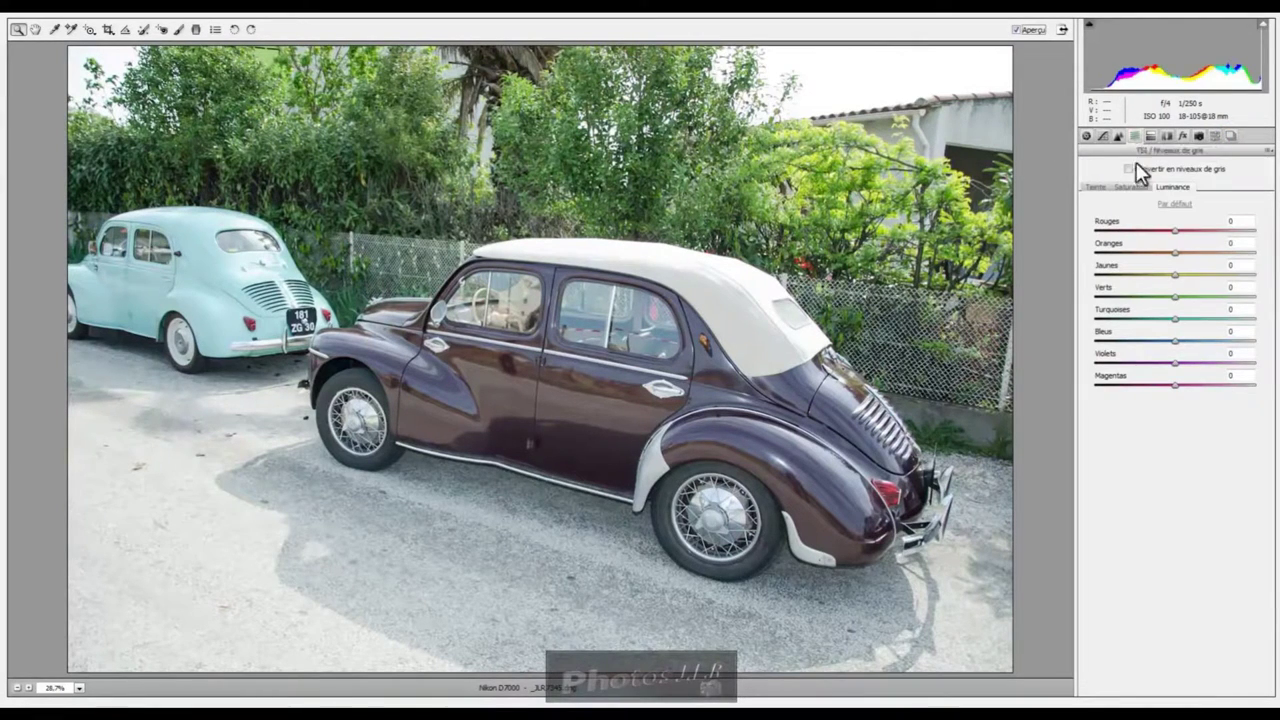
{"action": "left_click", "coordinate": [1092, 187]}
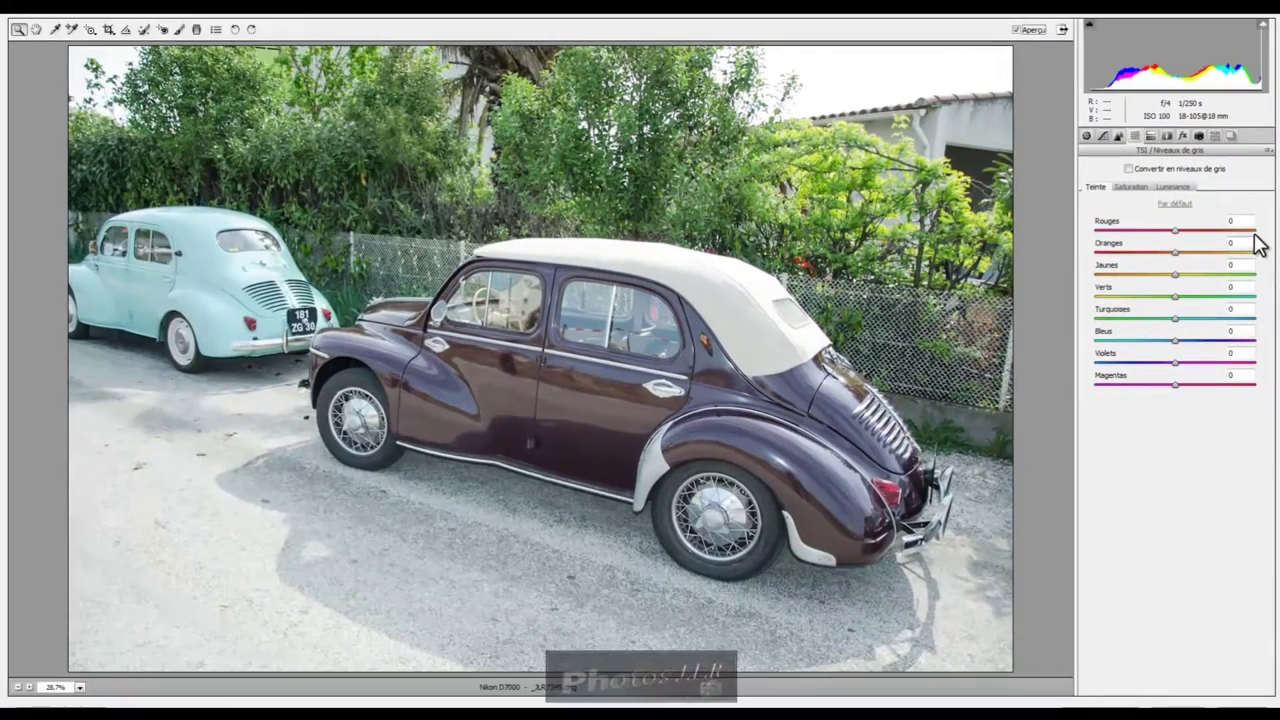
{"action": "left_click", "coordinate": [1254, 230]}
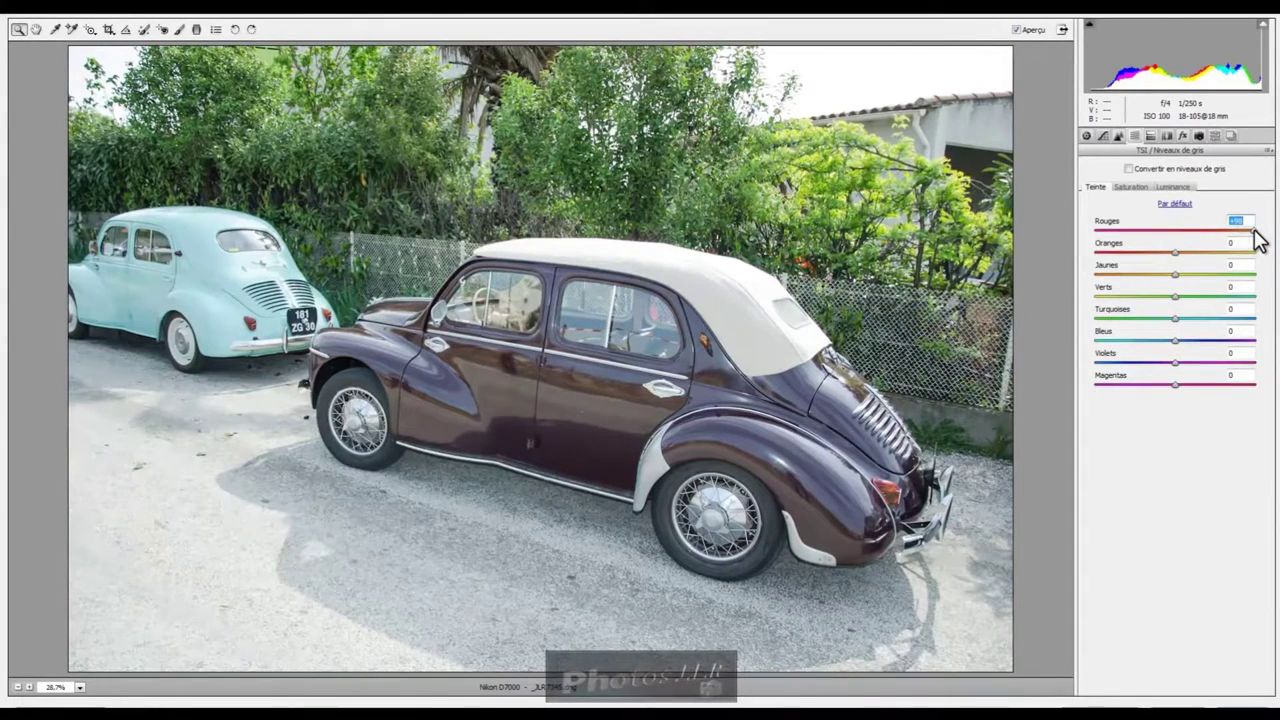
{"action": "left_click", "coordinate": [1097, 231]}
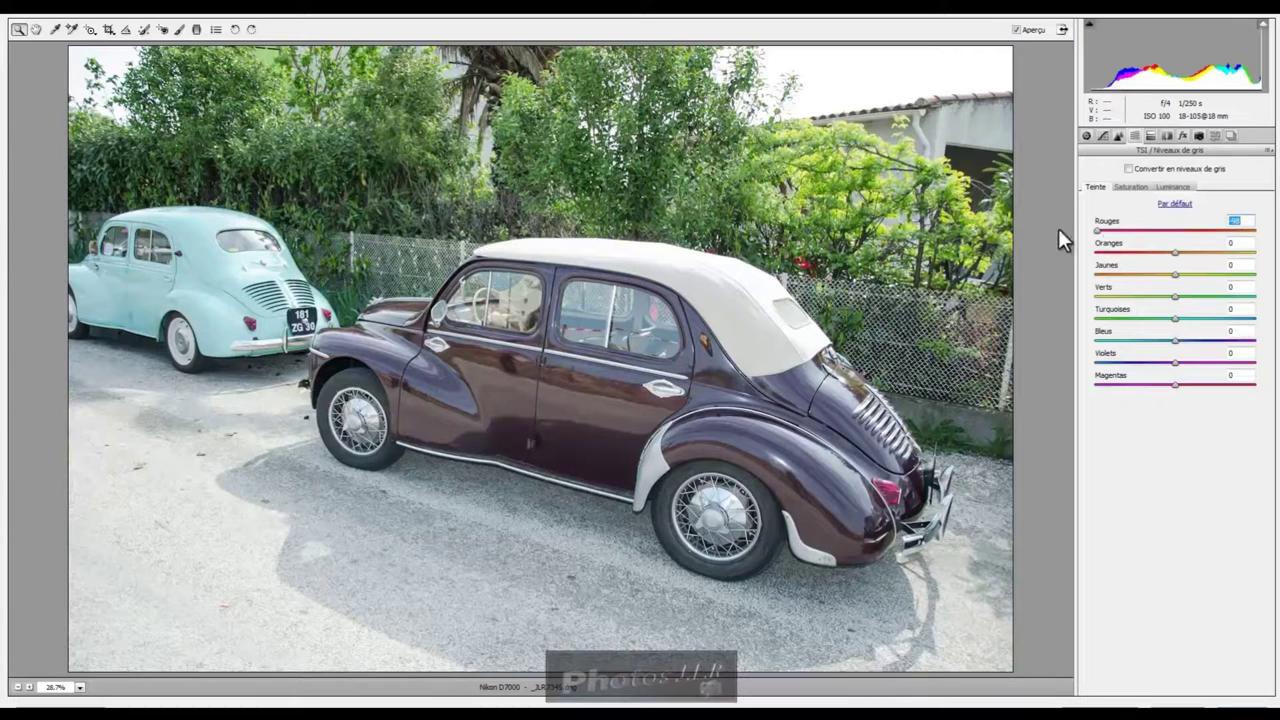
{"action": "left_click", "coordinate": [1255, 230]}
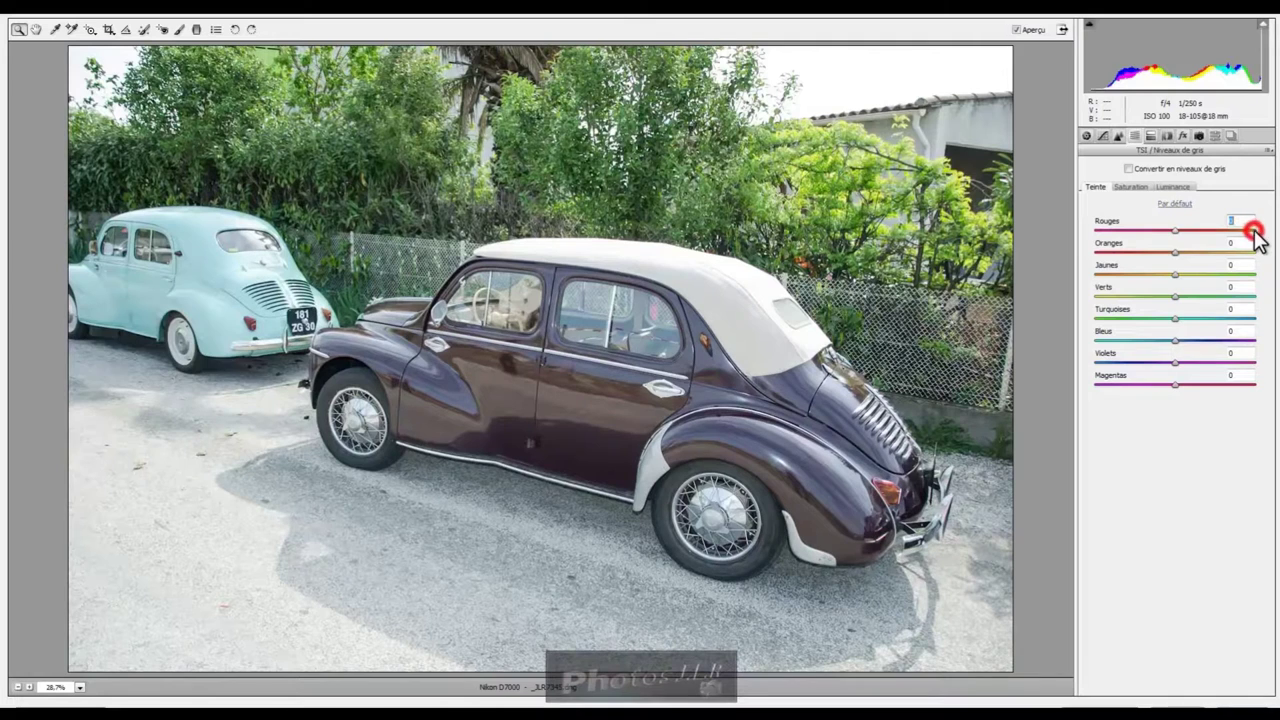
{"action": "left_click_drag", "start_coordinate": [1255, 231], "coordinate": [1177, 249]}
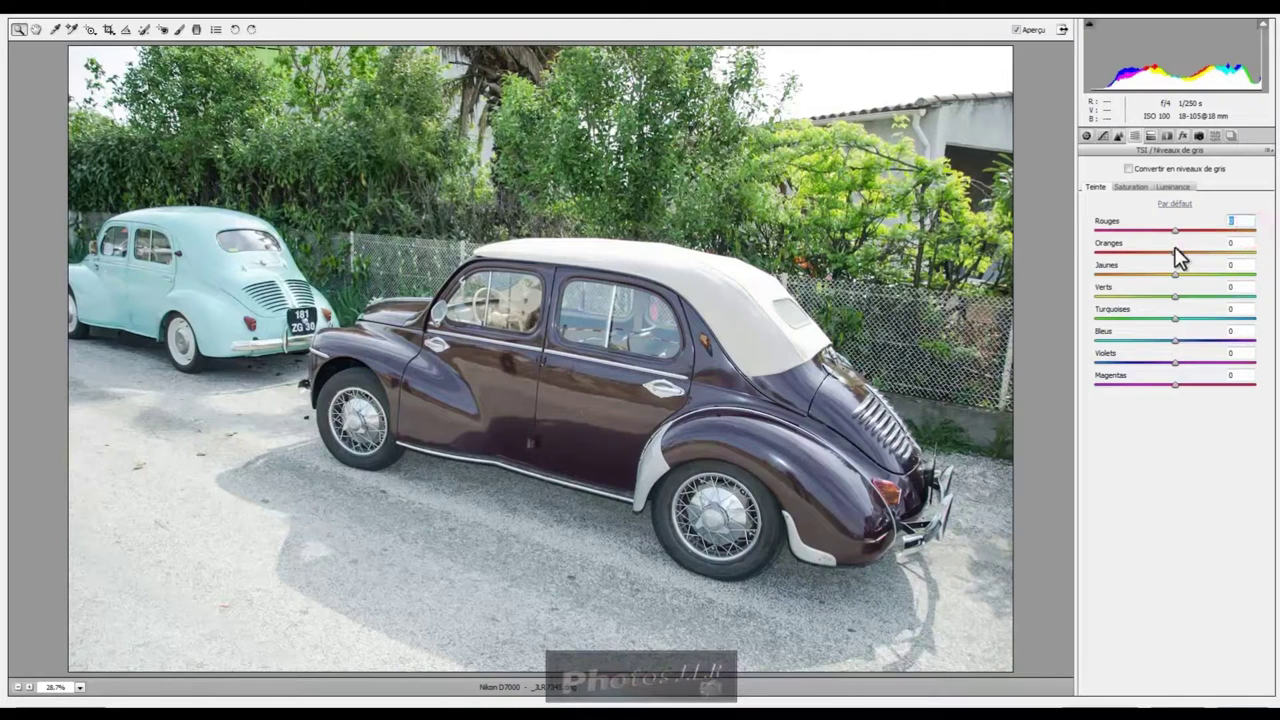
{"action": "left_click", "coordinate": [1256, 252]}
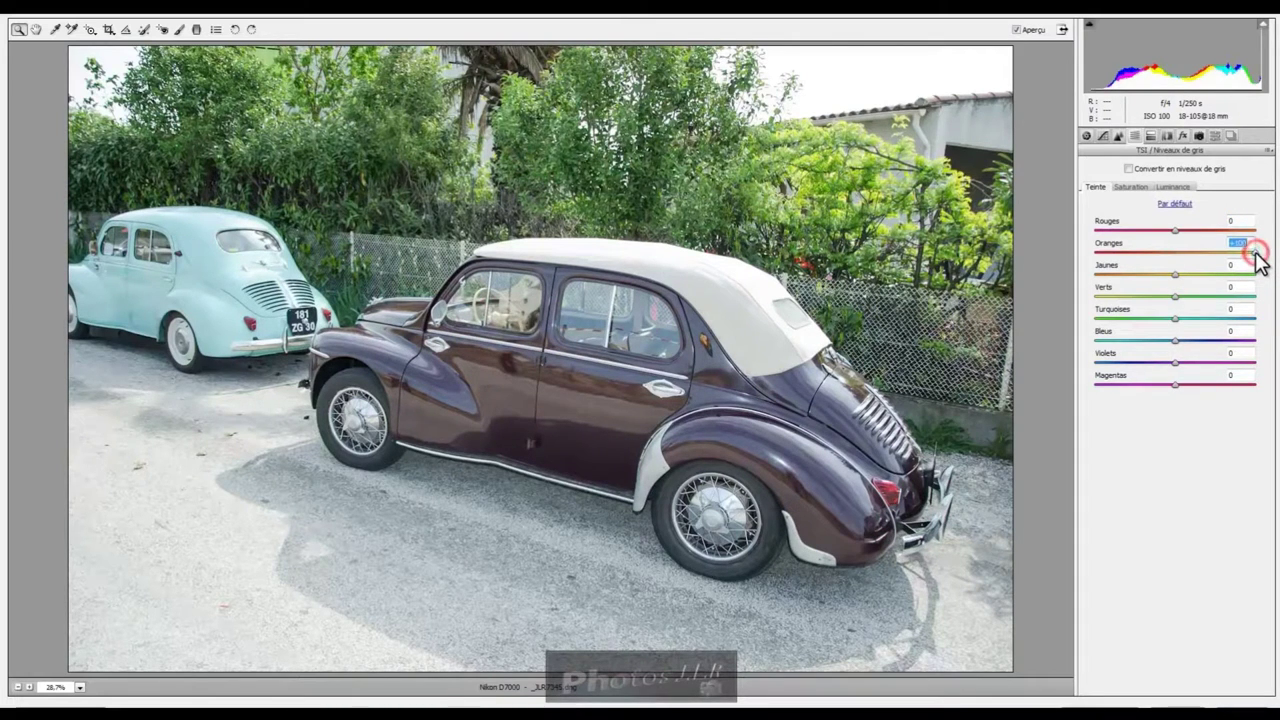
{"action": "left_click", "coordinate": [1096, 252]}
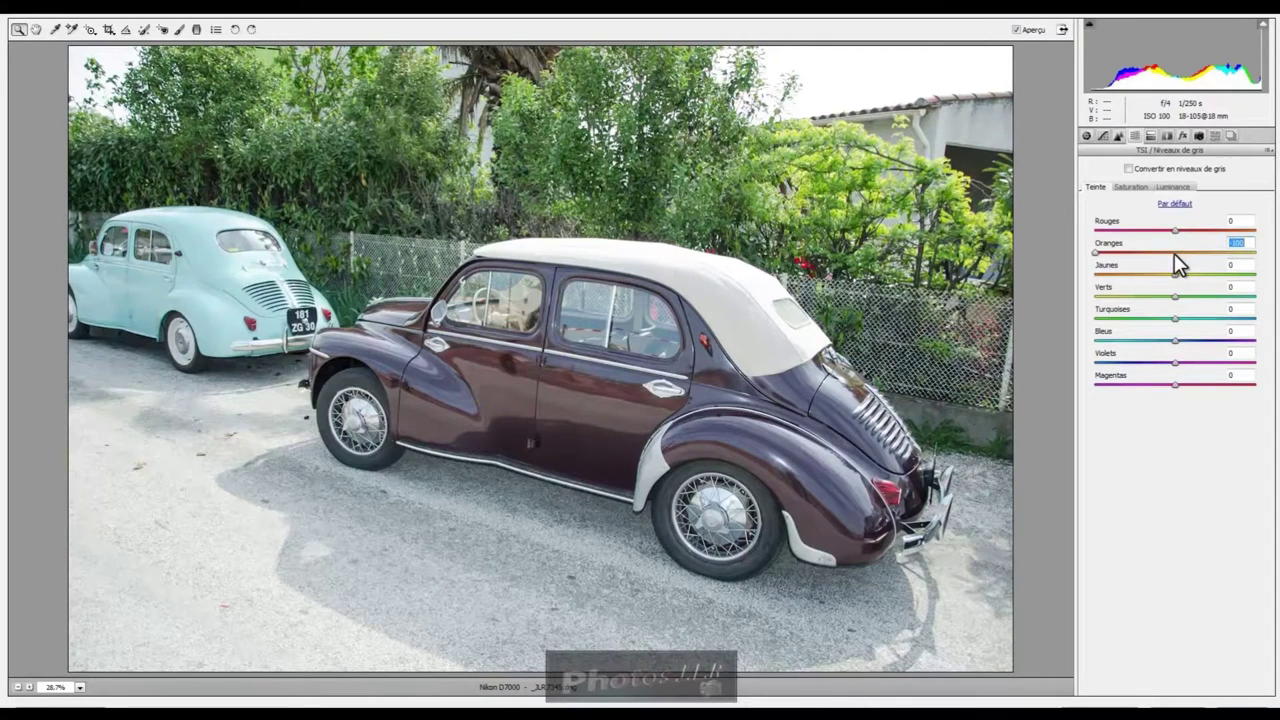
{"action": "double_click", "coordinate": [1095, 252]}
{"action": "left_click", "coordinate": [1096, 274]}
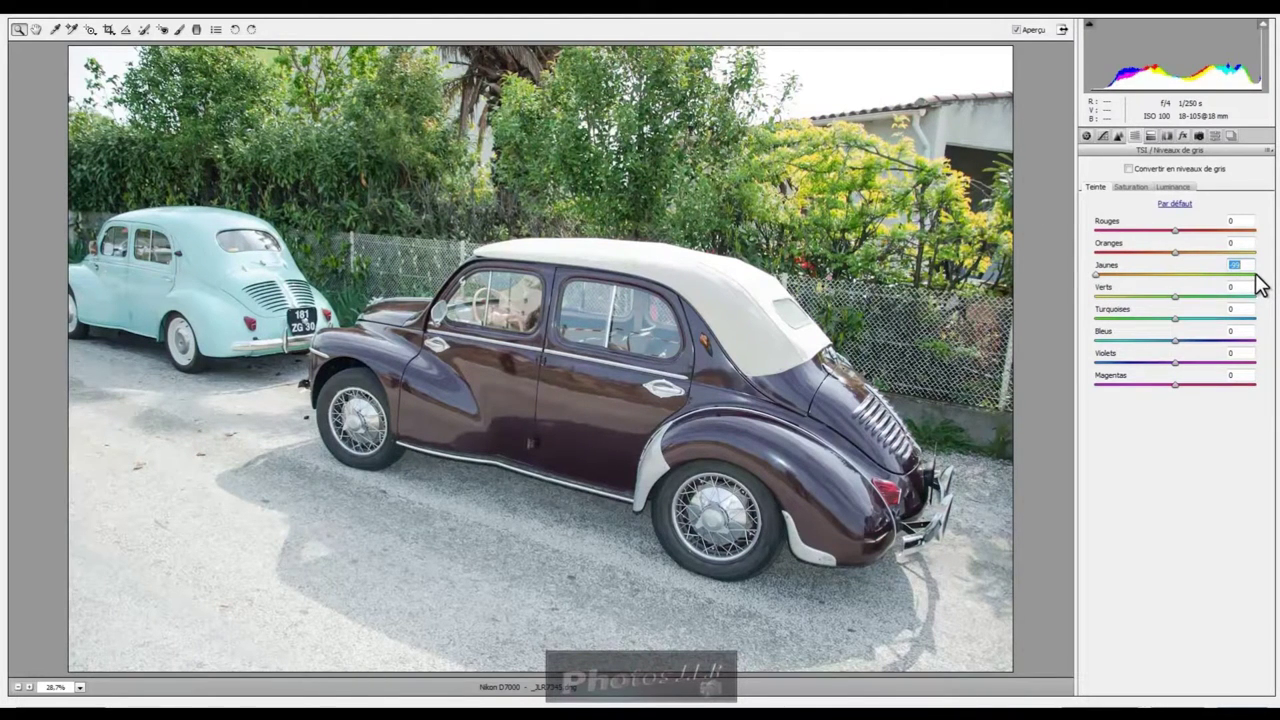
{"action": "left_click", "coordinate": [1255, 275]}
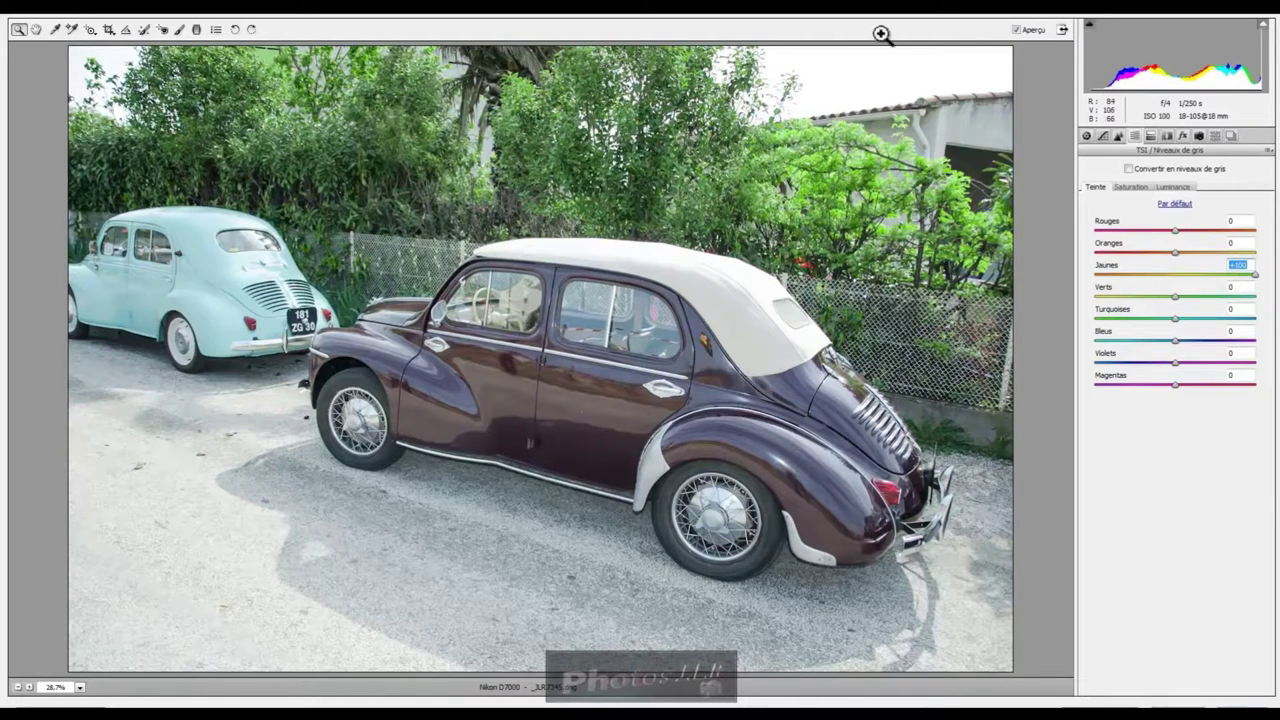
{"action": "left_click_drag", "start_coordinate": [1255, 275], "coordinate": [1173, 278]}
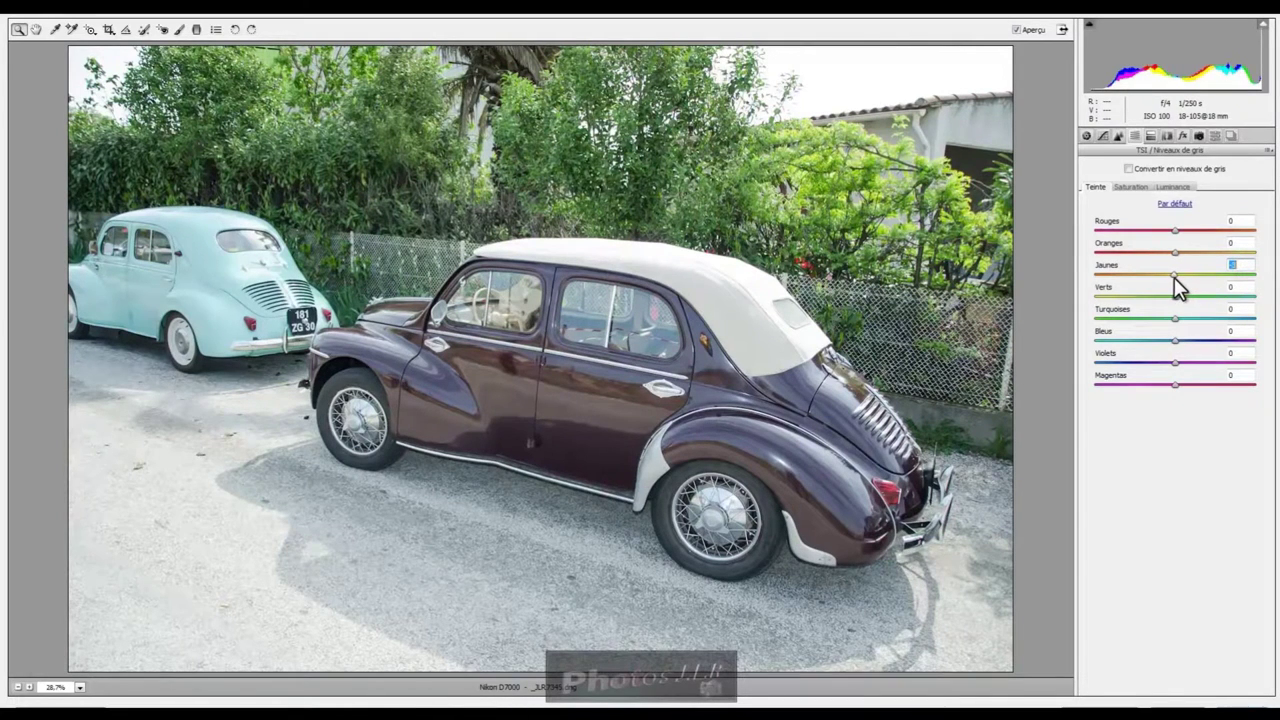
{"action": "left_click", "coordinate": [1175, 276]}
Try the Greens hue at its maximum, reset it, then settle it at +8.
{"action": "left_click", "coordinate": [1252, 297]}
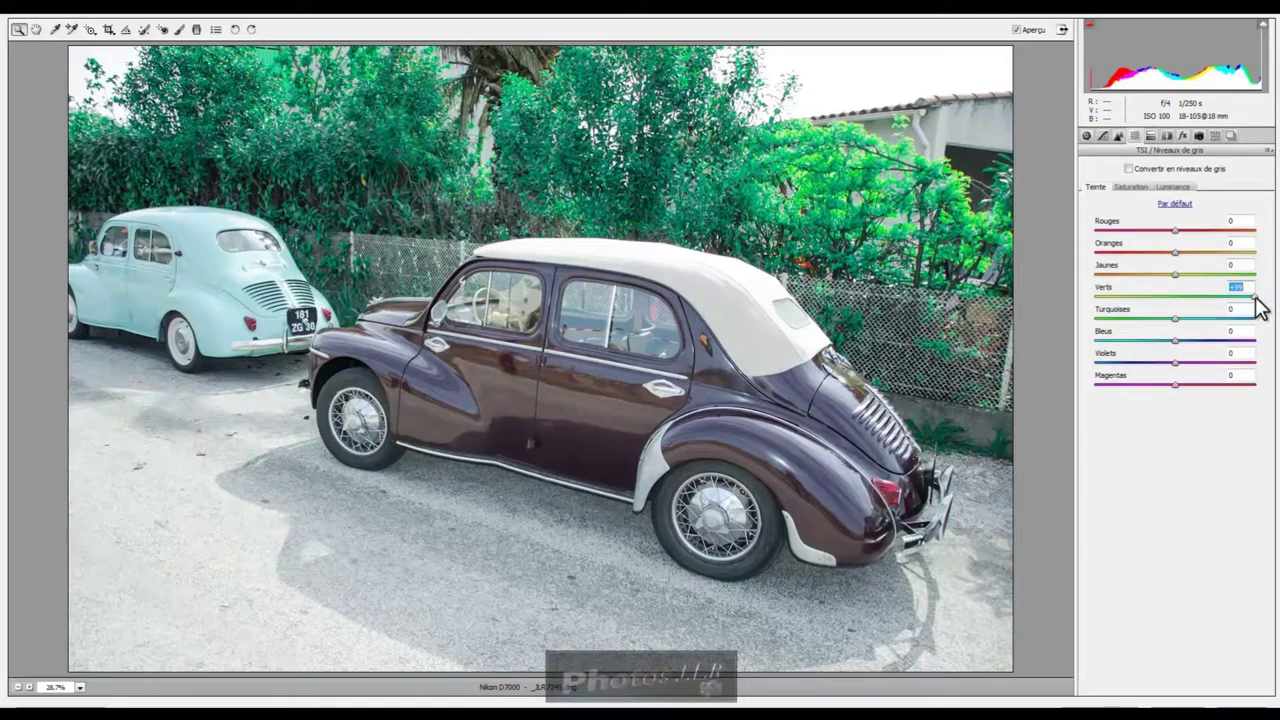
{"action": "left_click_drag", "start_coordinate": [1253, 298], "coordinate": [1089, 298]}
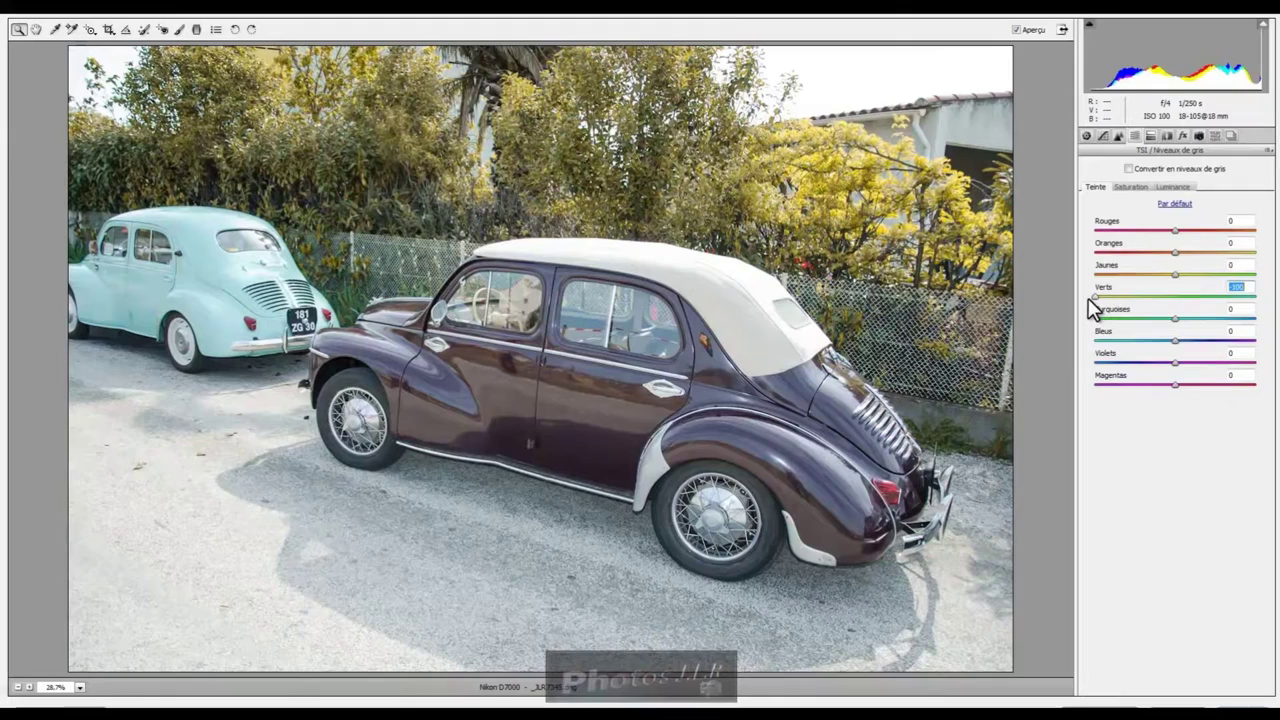
{"action": "double_click", "coordinate": [1088, 298]}
{"action": "key", "text": "Up"}
{"action": "key", "text": "Up"}
{"action": "key", "text": "Up"}
{"action": "left_click_drag", "start_coordinate": [1180, 306], "coordinate": [1180, 306]}
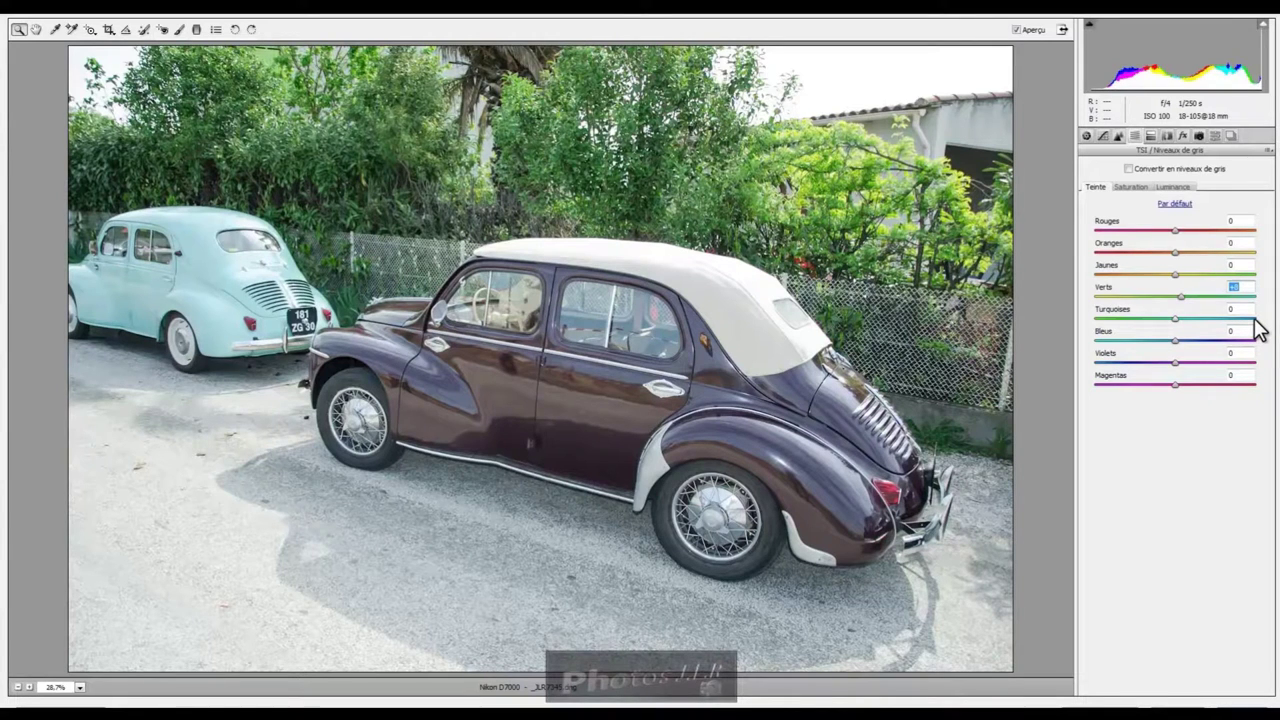
Test and reset the Aquas and Blues hues at 0, then push Purples hue to +100.
{"action": "left_click", "coordinate": [1254, 319]}
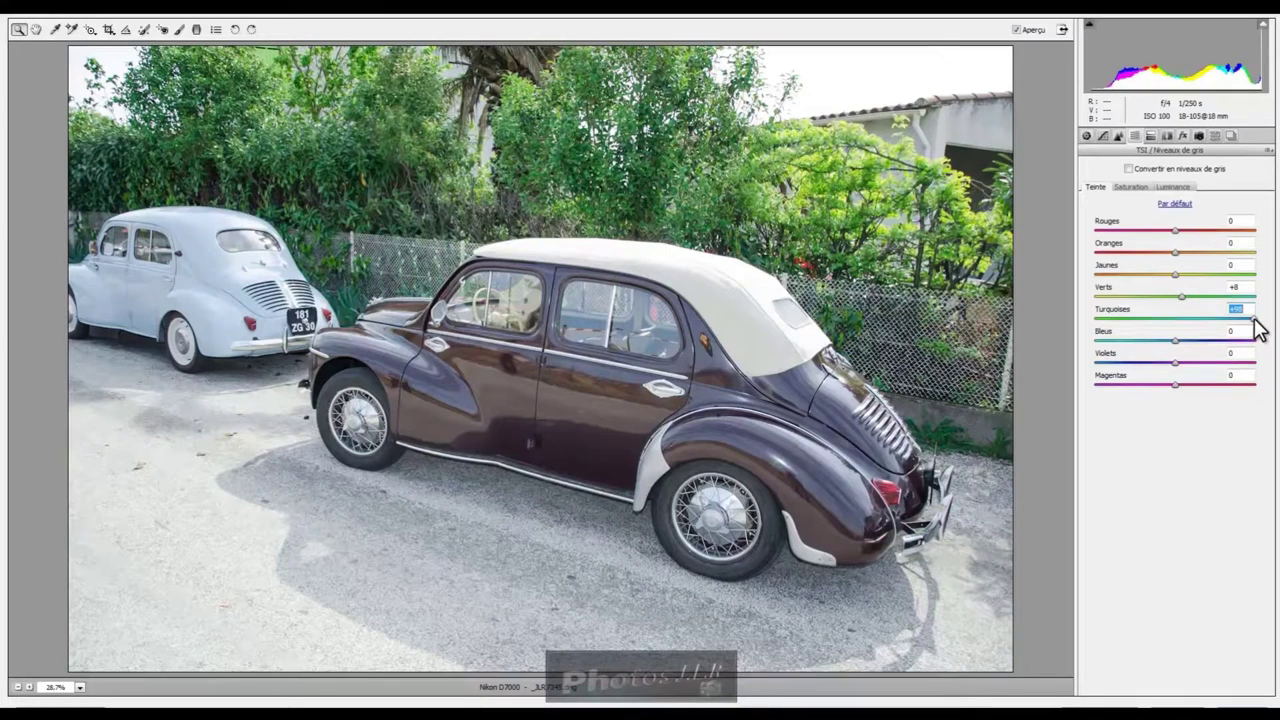
{"action": "left_click", "coordinate": [1096, 319]}
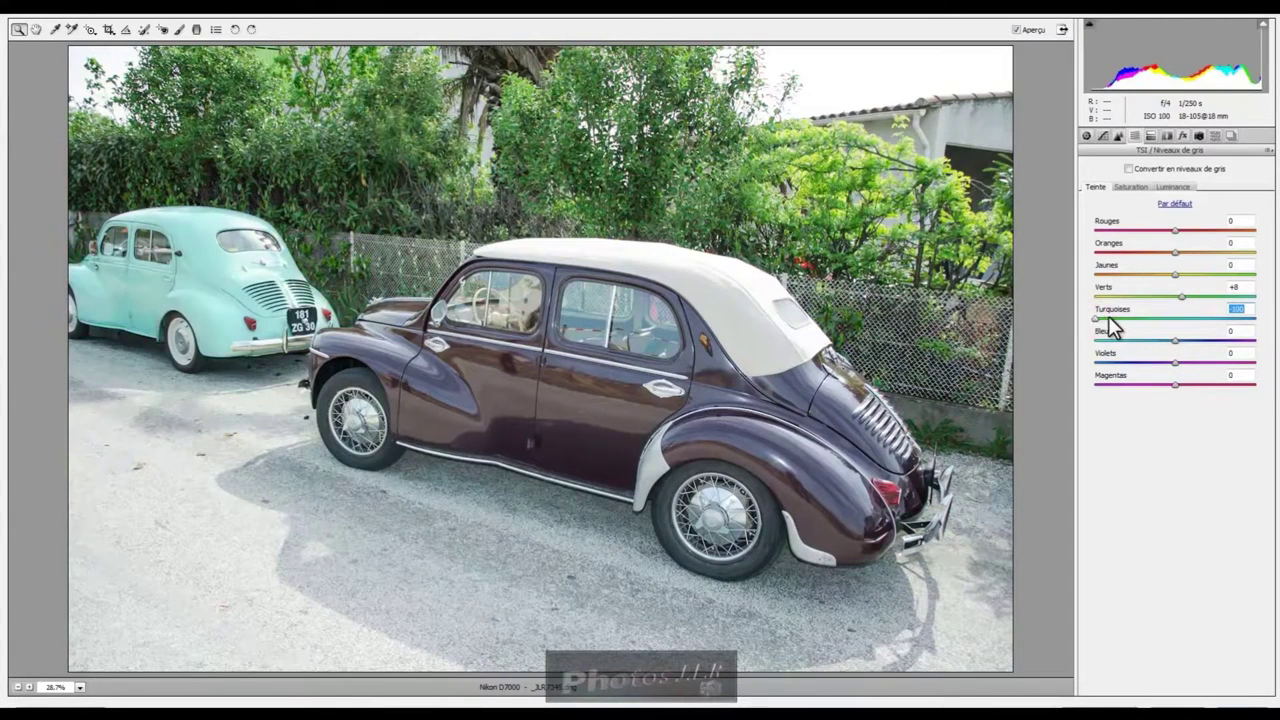
{"action": "double_click", "coordinate": [1095, 319]}
{"action": "left_click_drag", "start_coordinate": [1176, 341], "coordinate": [1256, 341]}
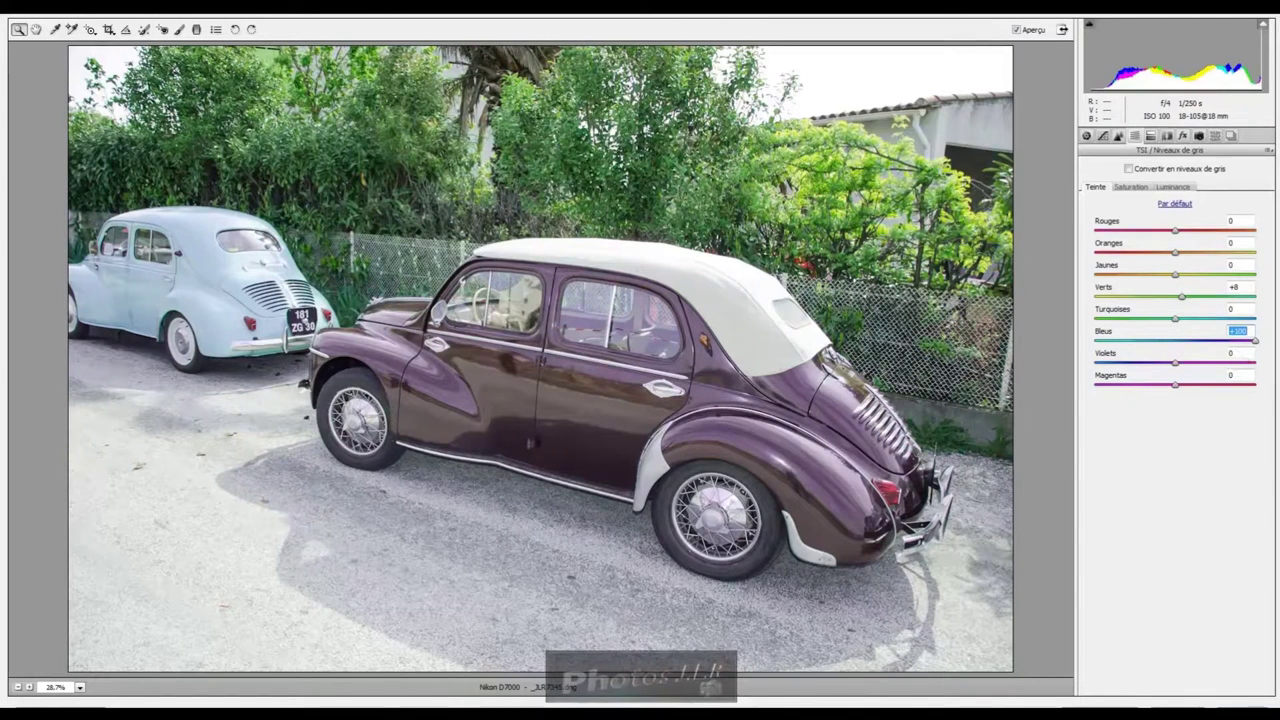
{"action": "left_click_drag", "start_coordinate": [1254, 341], "coordinate": [1094, 345]}
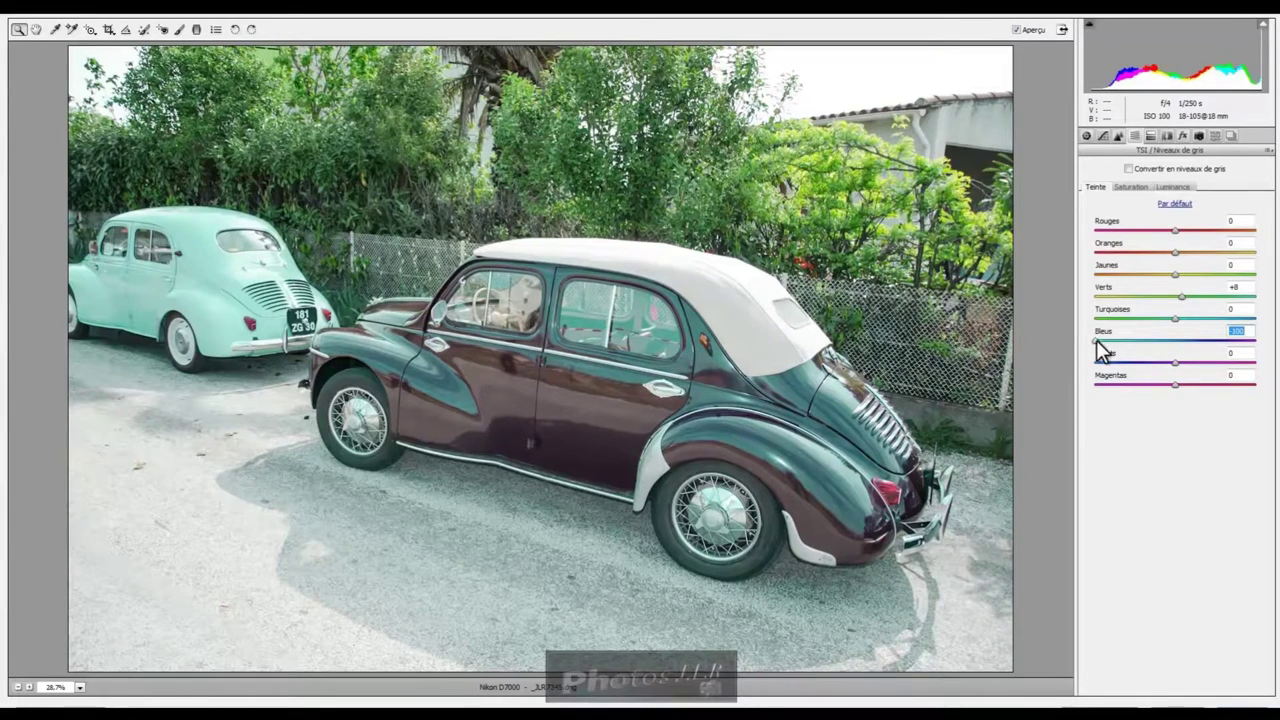
{"action": "left_click_drag", "start_coordinate": [1096, 341], "coordinate": [1178, 346]}
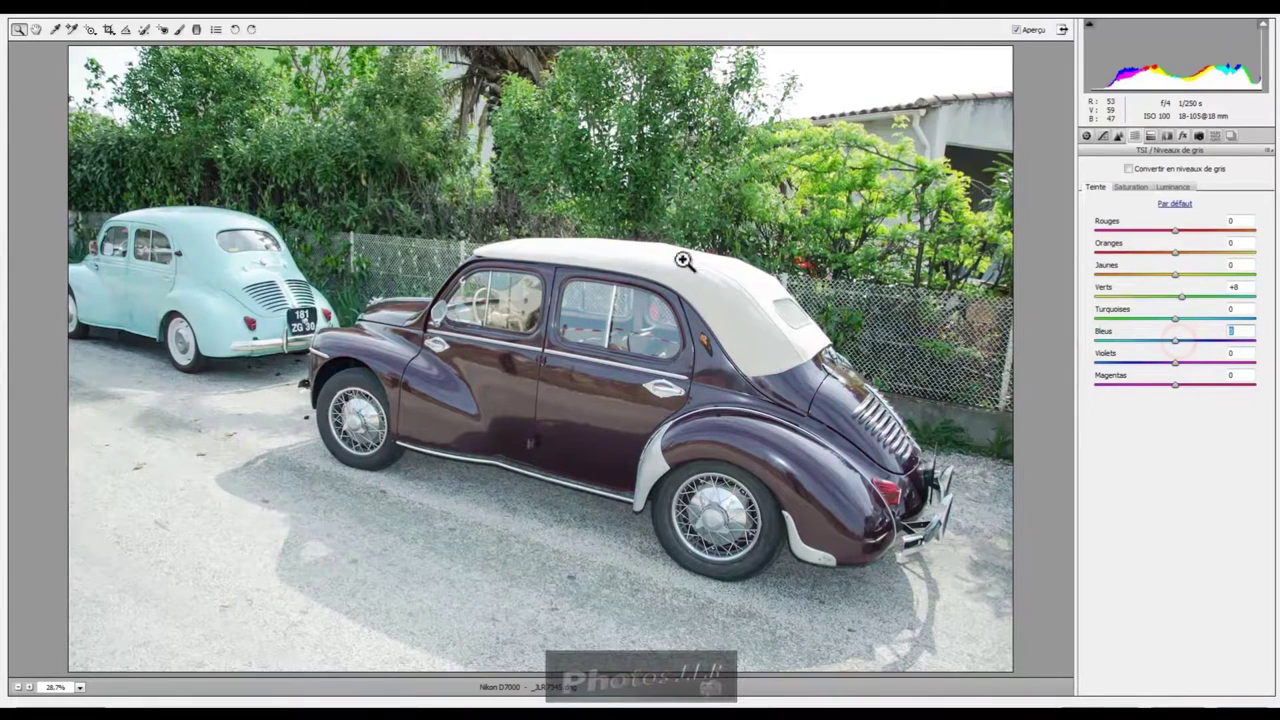
{"action": "left_click_drag", "start_coordinate": [1174, 362], "coordinate": [1256, 362]}
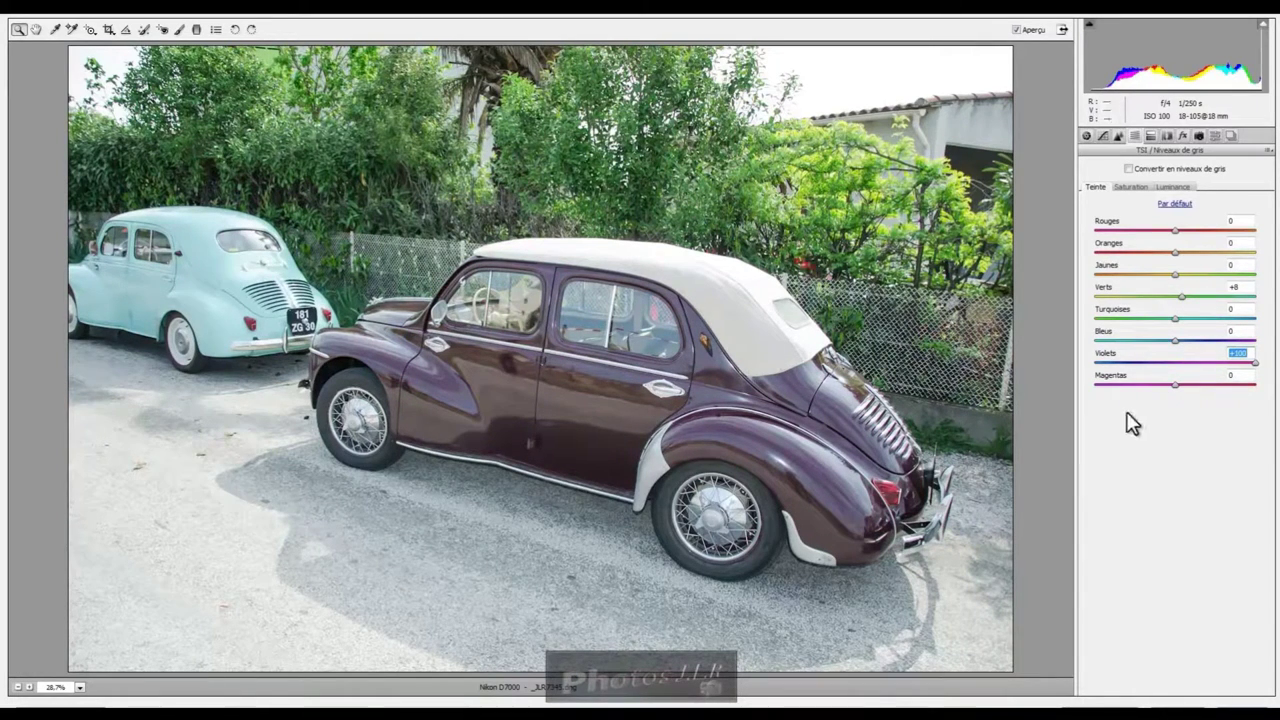
Test Purples and Magentas hues at ±100, reset both to 0, and switch to Saturation.
{"action": "left_click", "coordinate": [1096, 362]}
{"action": "double_click", "coordinate": [1097, 363]}
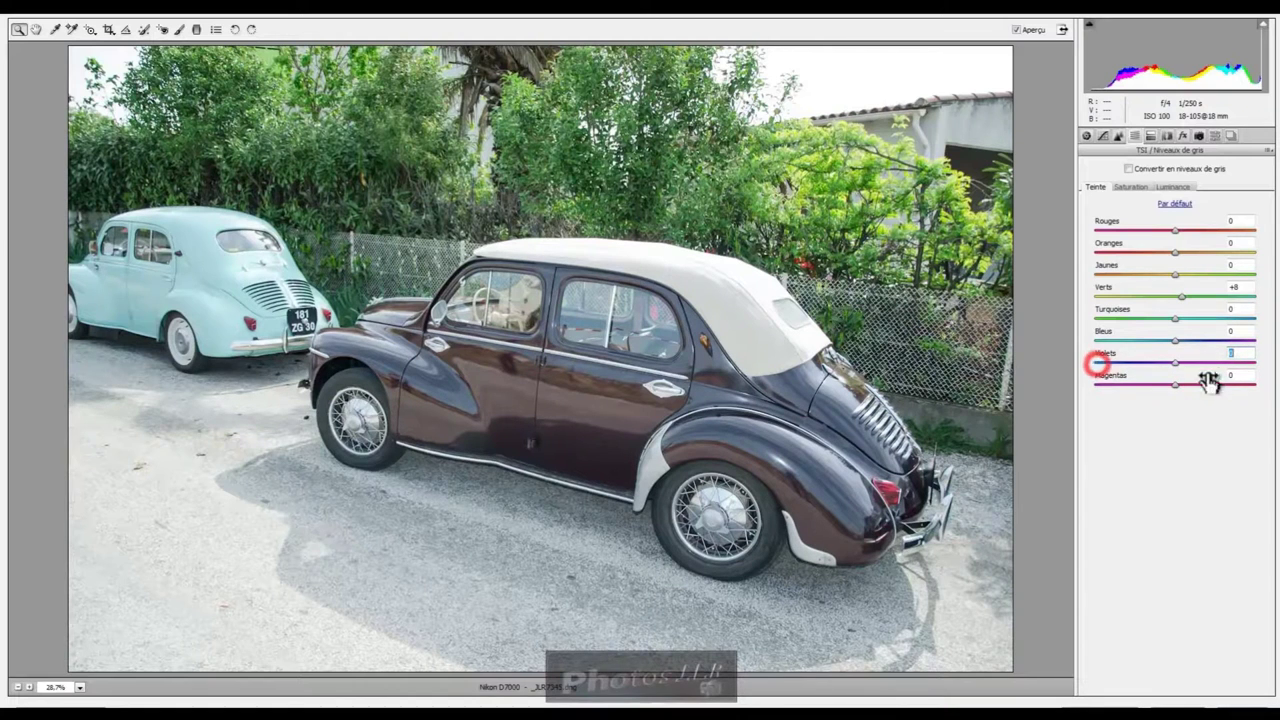
{"action": "left_click", "coordinate": [1255, 384]}
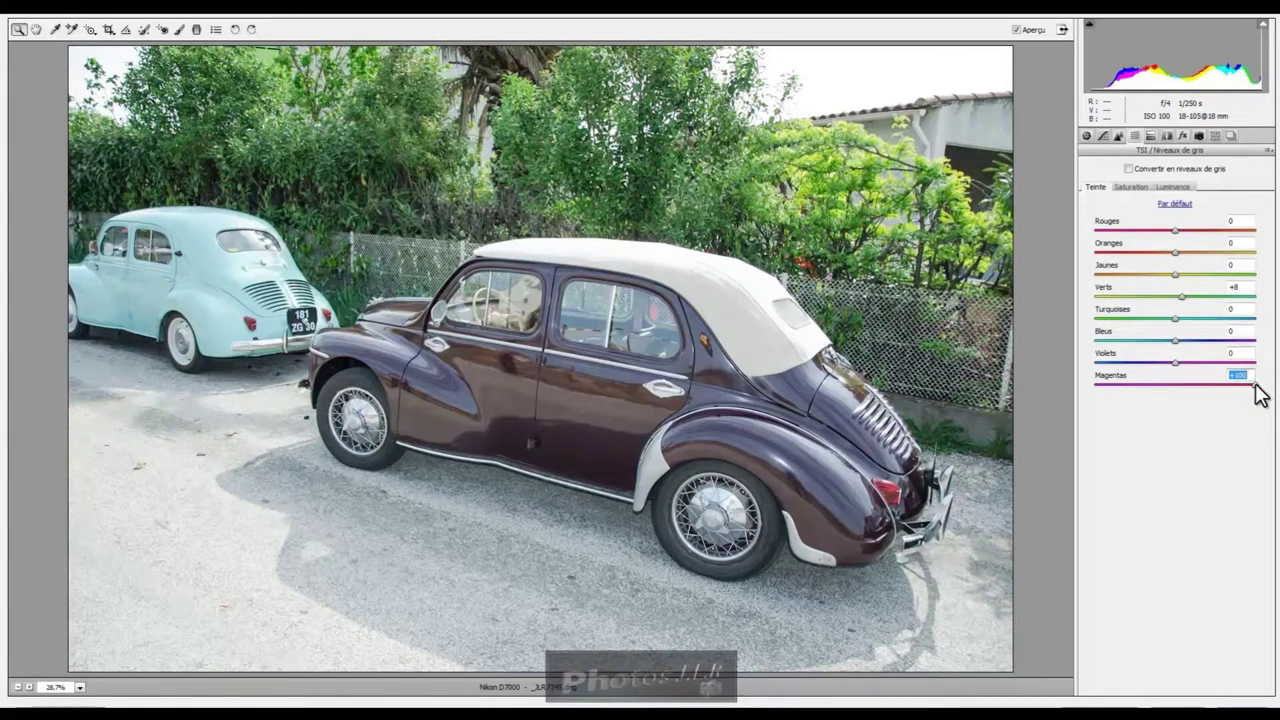
{"action": "left_click", "coordinate": [1095, 384]}
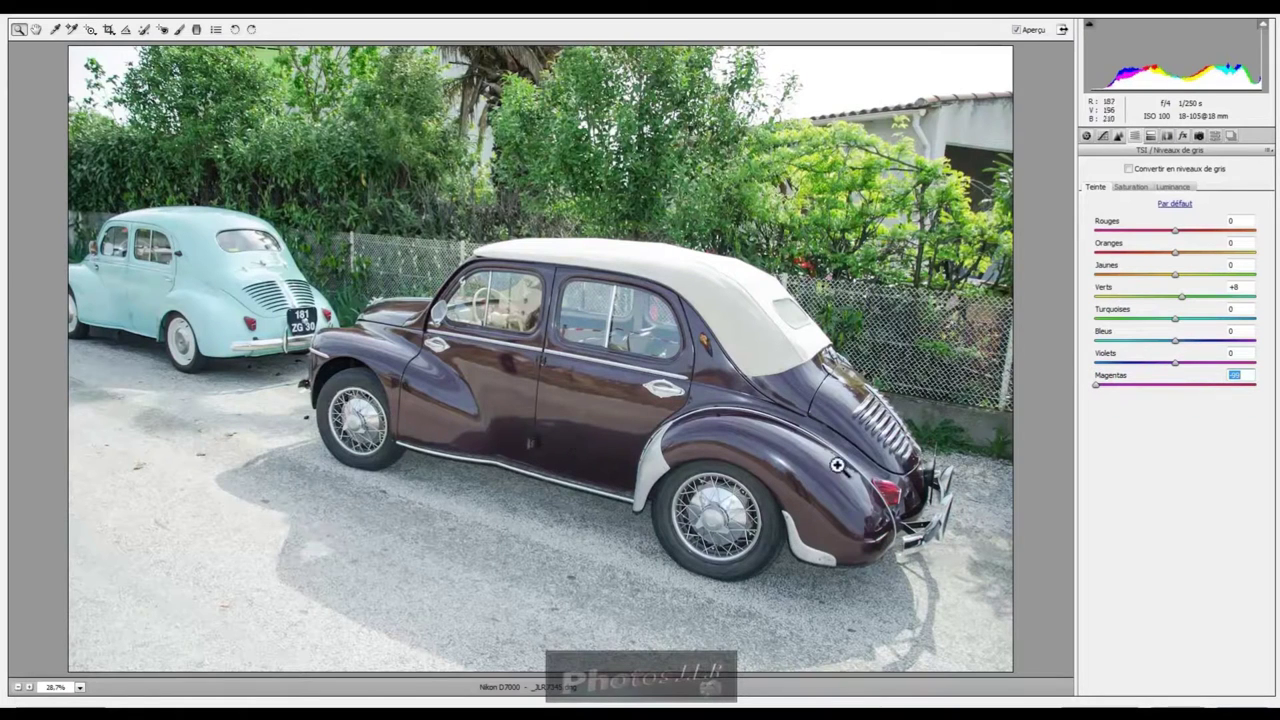
{"action": "double_click", "coordinate": [1095, 384]}
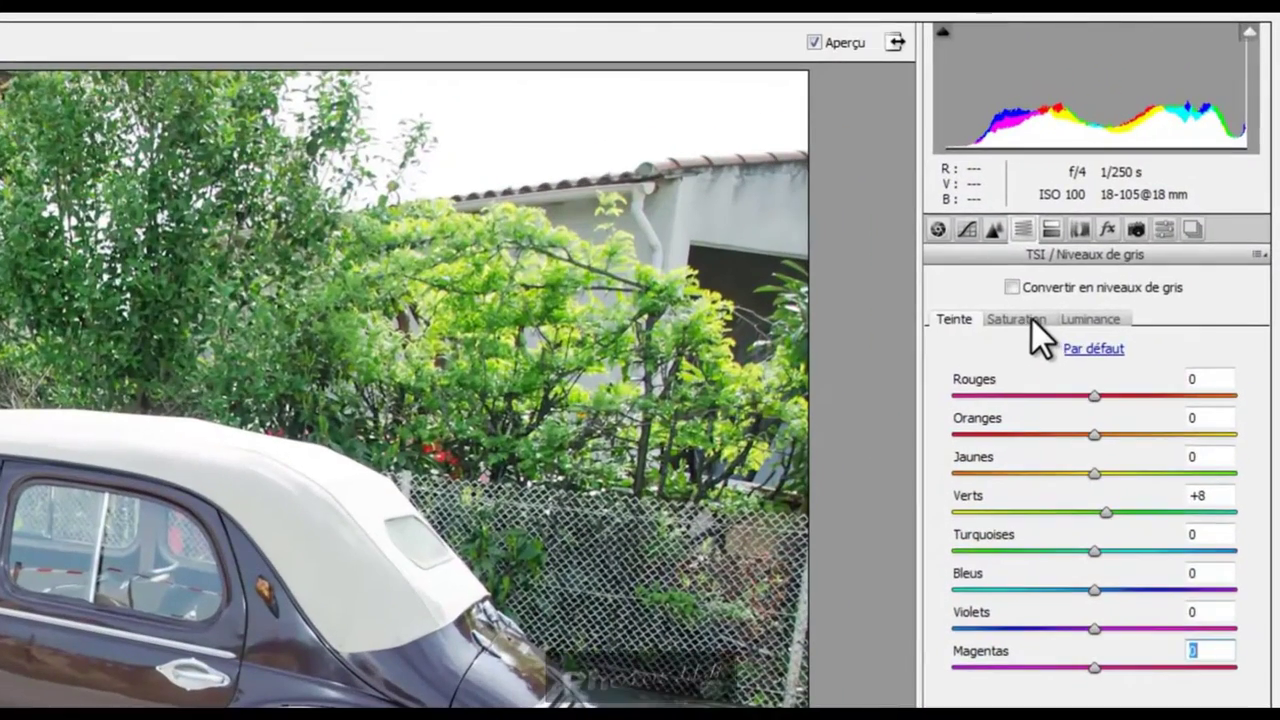
{"action": "left_click", "coordinate": [1032, 319]}
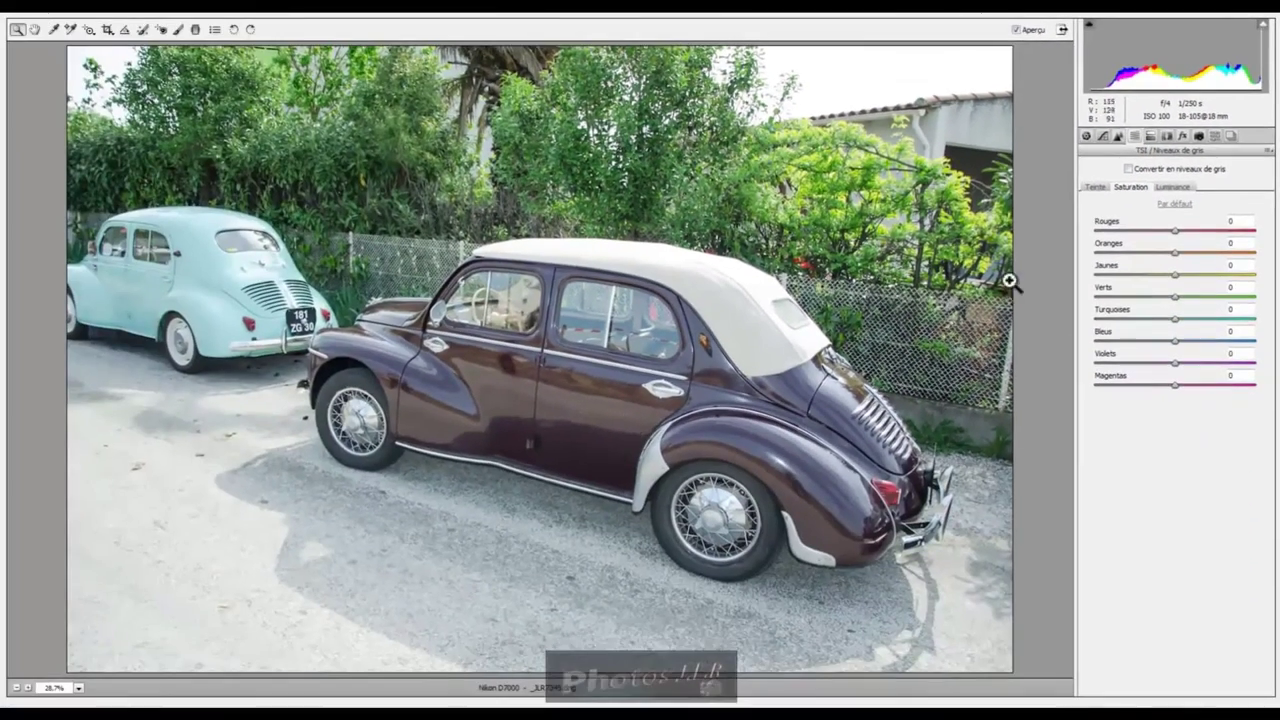
Enable Convert to Grayscale, raise the Greens grayscale mix, then bring it back to 0.
{"action": "left_click", "coordinate": [1128, 168]}
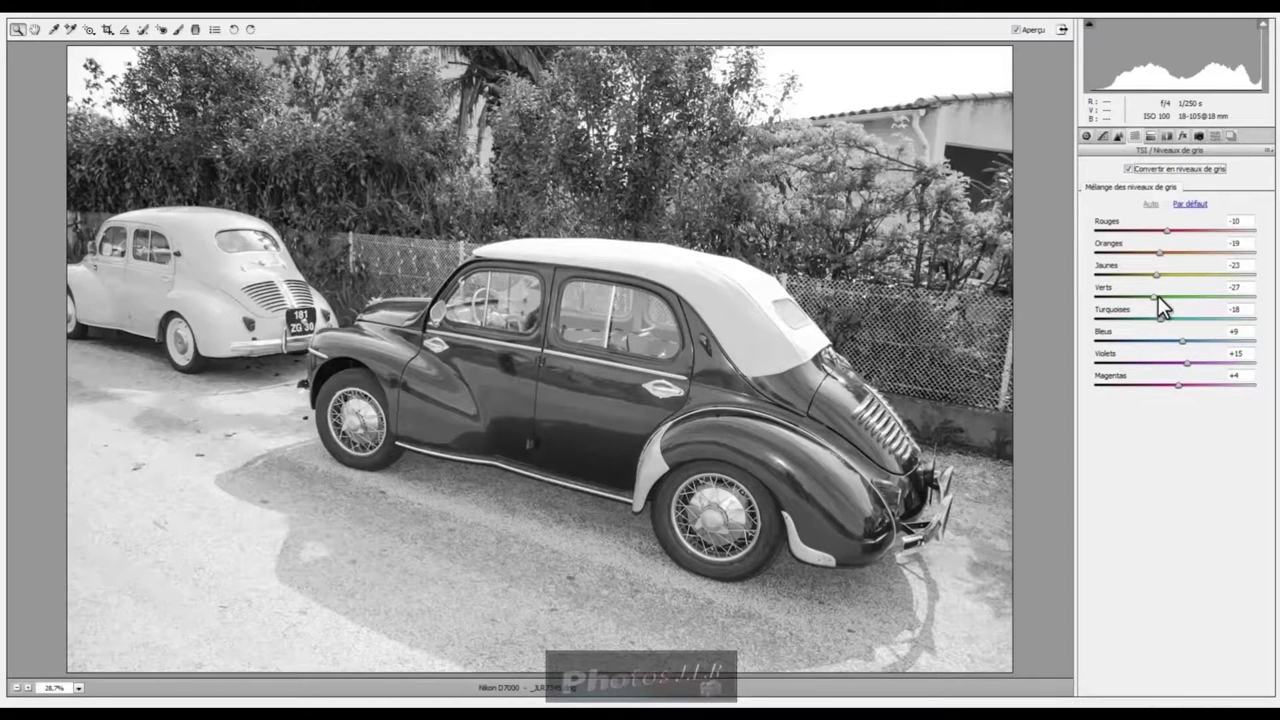
{"action": "left_click_drag", "start_coordinate": [1154, 297], "coordinate": [1256, 297]}
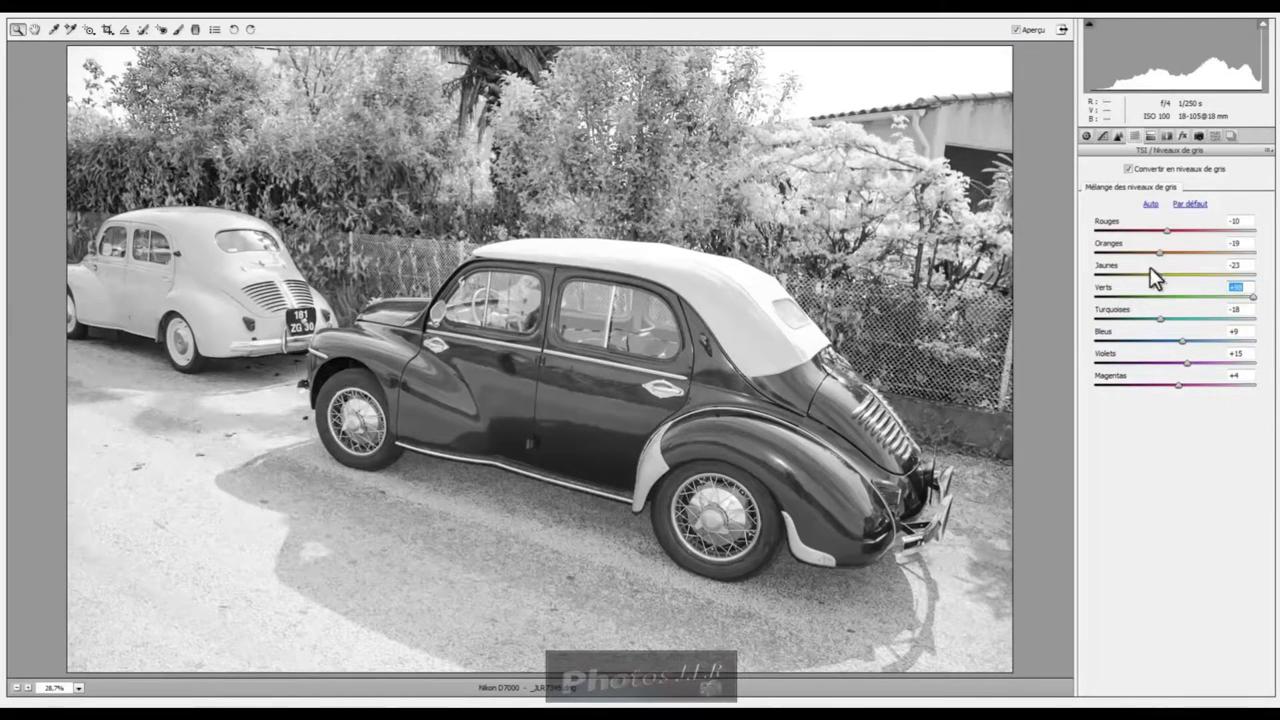
{"action": "mouse_move", "coordinate": [1253, 297]}
{"action": "left_mouse_down"}
{"action": "mouse_move", "coordinate": [1156, 299]}
{"action": "mouse_move", "coordinate": [1172, 298]}
{"action": "left_mouse_up"}
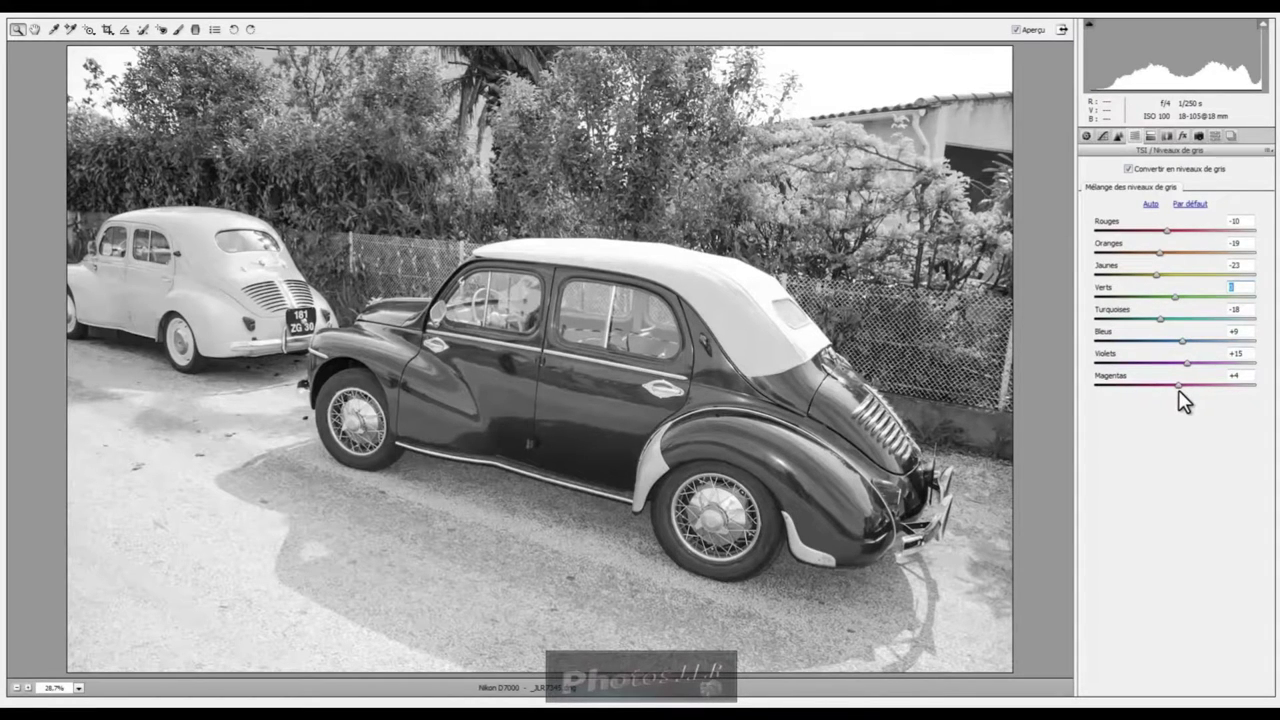
Turn off grayscale, test and reset Reds saturation, then lower Greens saturation slightly below 0.
{"action": "left_click", "coordinate": [1129, 168]}
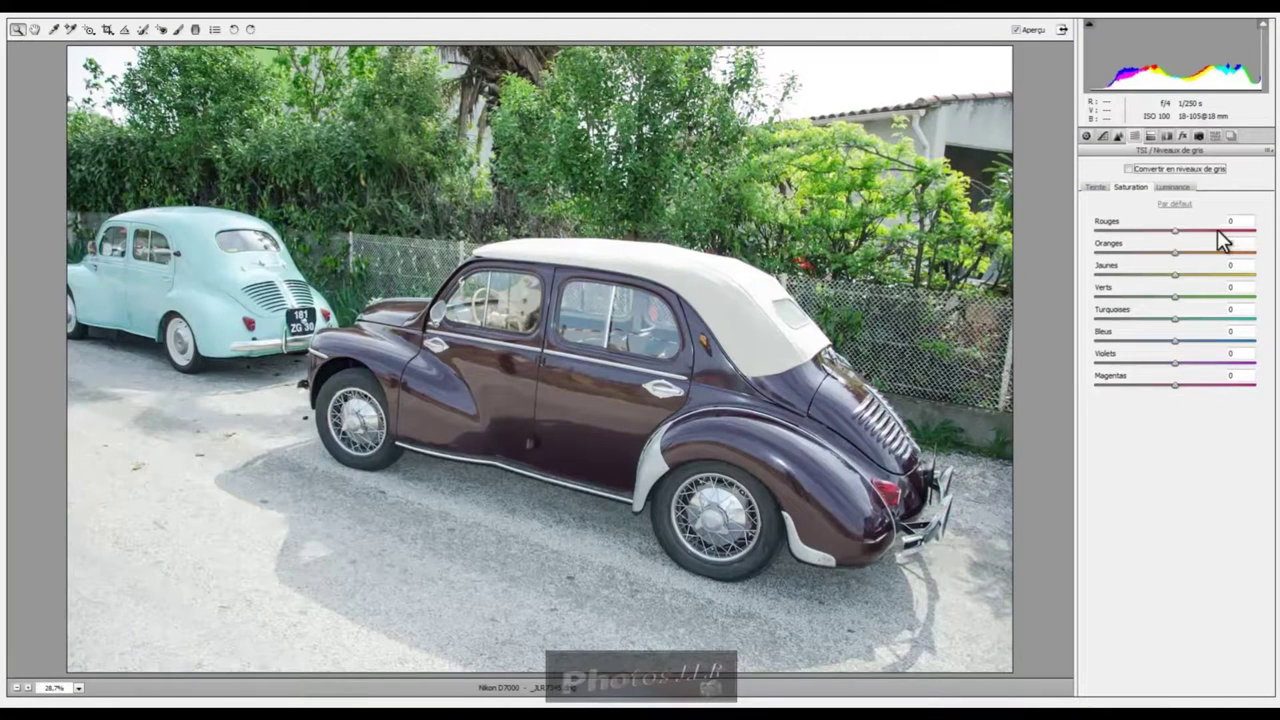
{"action": "left_click_drag", "start_coordinate": [1173, 229], "coordinate": [1262, 231]}
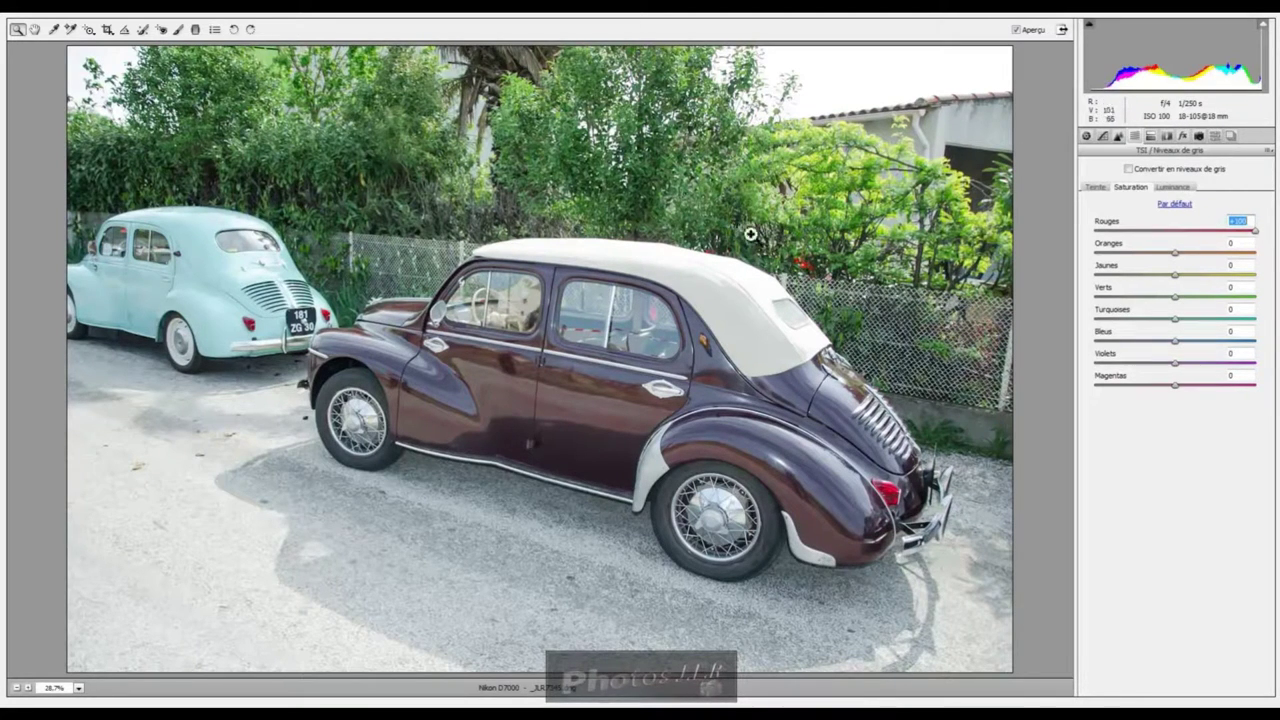
{"action": "left_click", "coordinate": [1096, 231]}
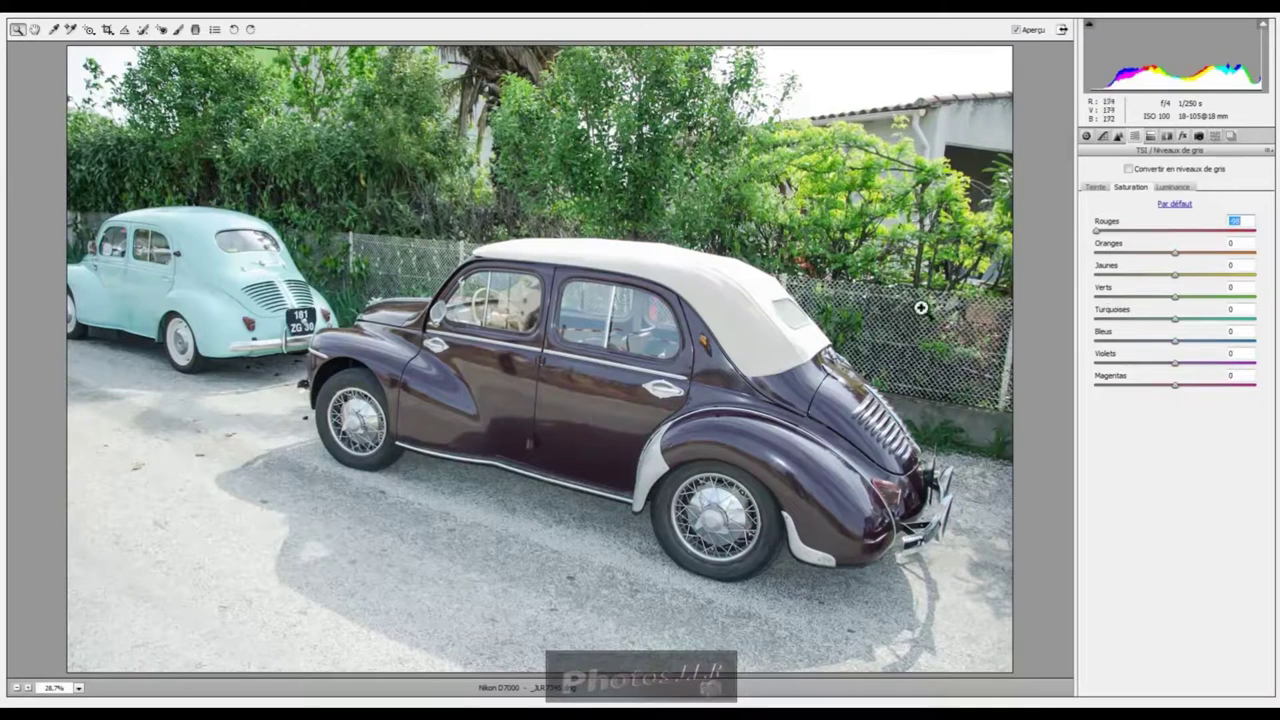
{"action": "double_click", "coordinate": [1096, 231]}
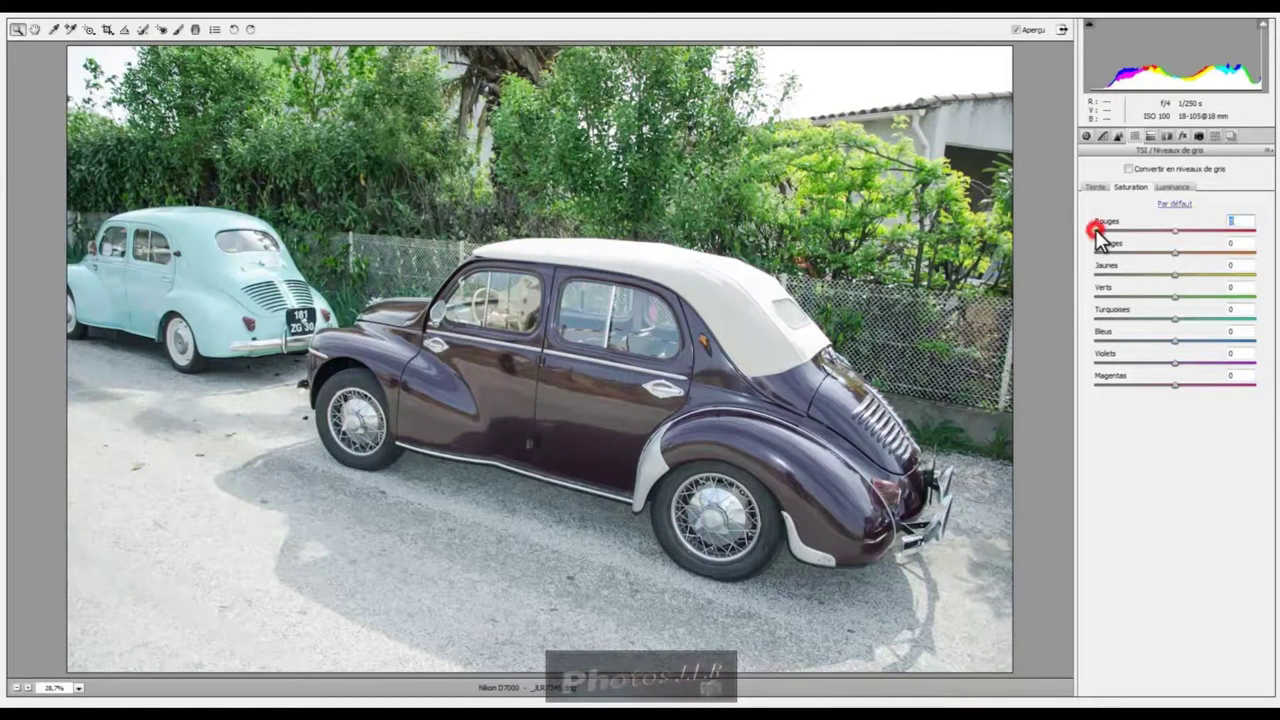
{"action": "left_click", "coordinate": [1174, 296]}
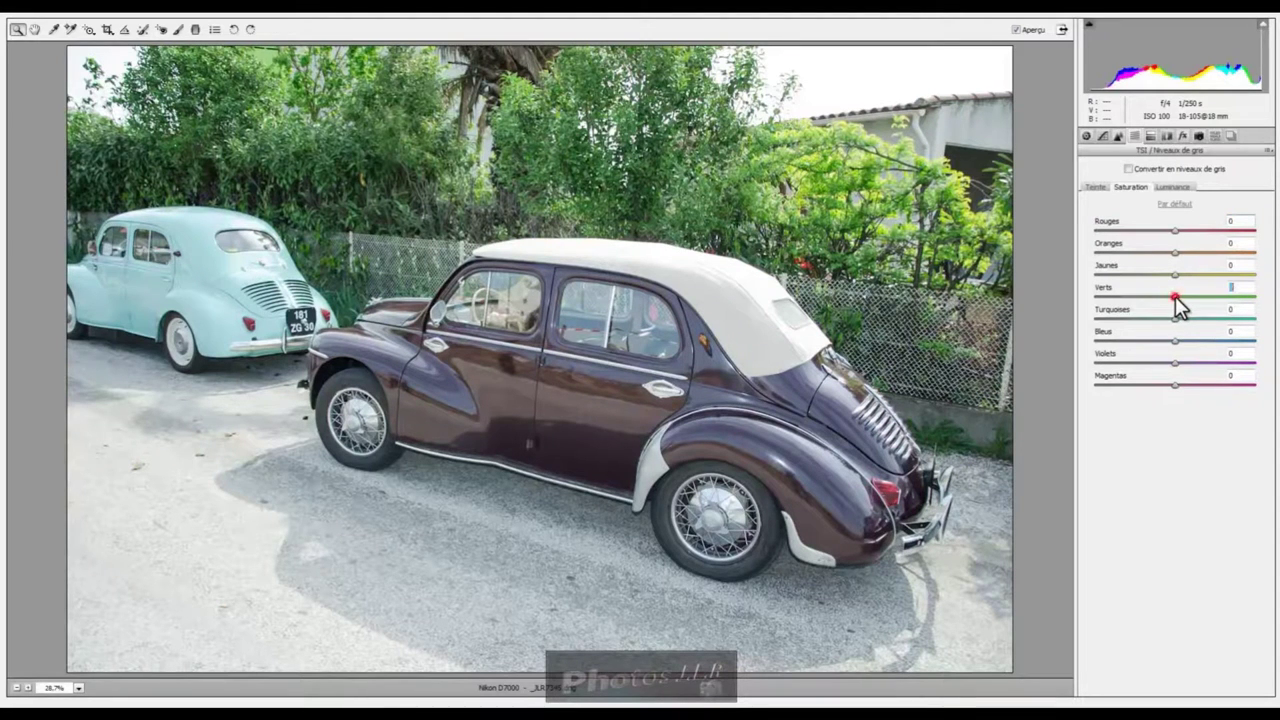
{"action": "left_click_drag", "start_coordinate": [1202, 295], "coordinate": [1163, 296]}
In Luminance, raise Greens to +16, set Blues to -60, and nudge Violets slightly down.
{"action": "left_click", "coordinate": [1177, 188]}
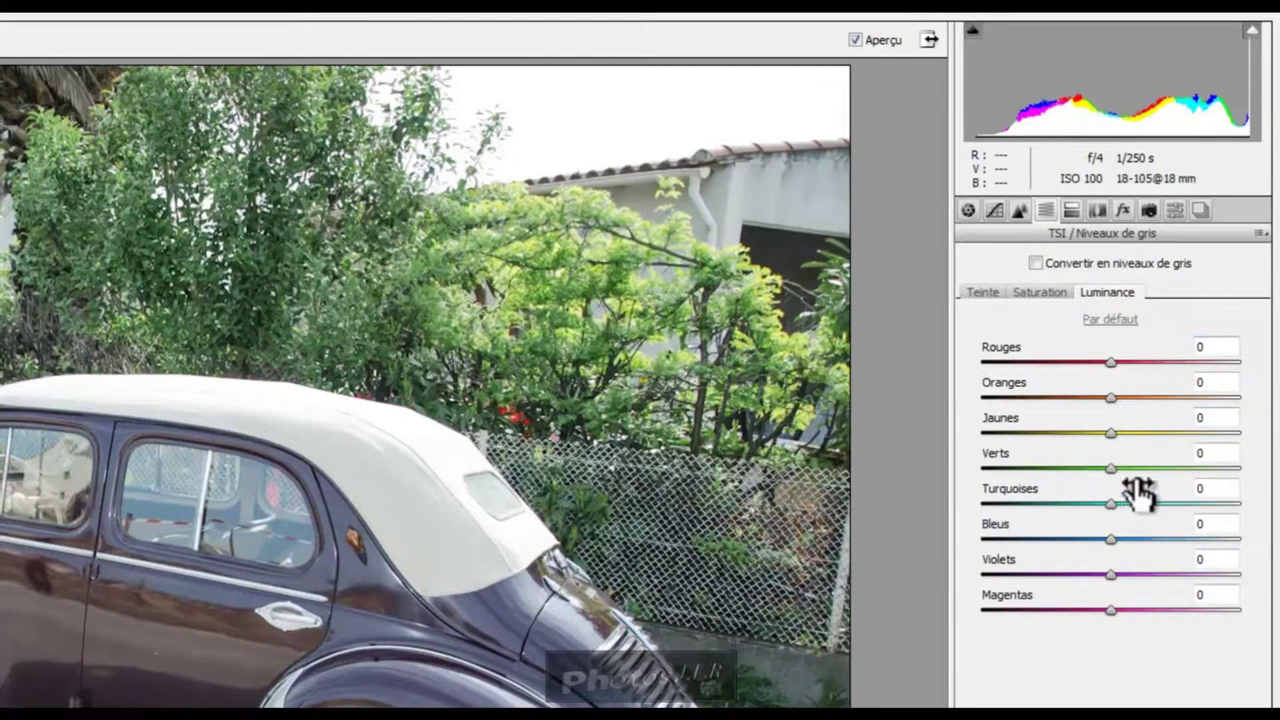
{"action": "mouse_move", "coordinate": [1111, 467]}
{"action": "left_mouse_down"}
{"action": "mouse_move", "coordinate": [1179, 467]}
{"action": "mouse_move", "coordinate": [1101, 470]}
{"action": "mouse_move", "coordinate": [1169, 468]}
{"action": "mouse_move", "coordinate": [1113, 470]}
{"action": "mouse_move", "coordinate": [1147, 469]}
{"action": "mouse_move", "coordinate": [1131, 469]}
{"action": "left_mouse_up"}
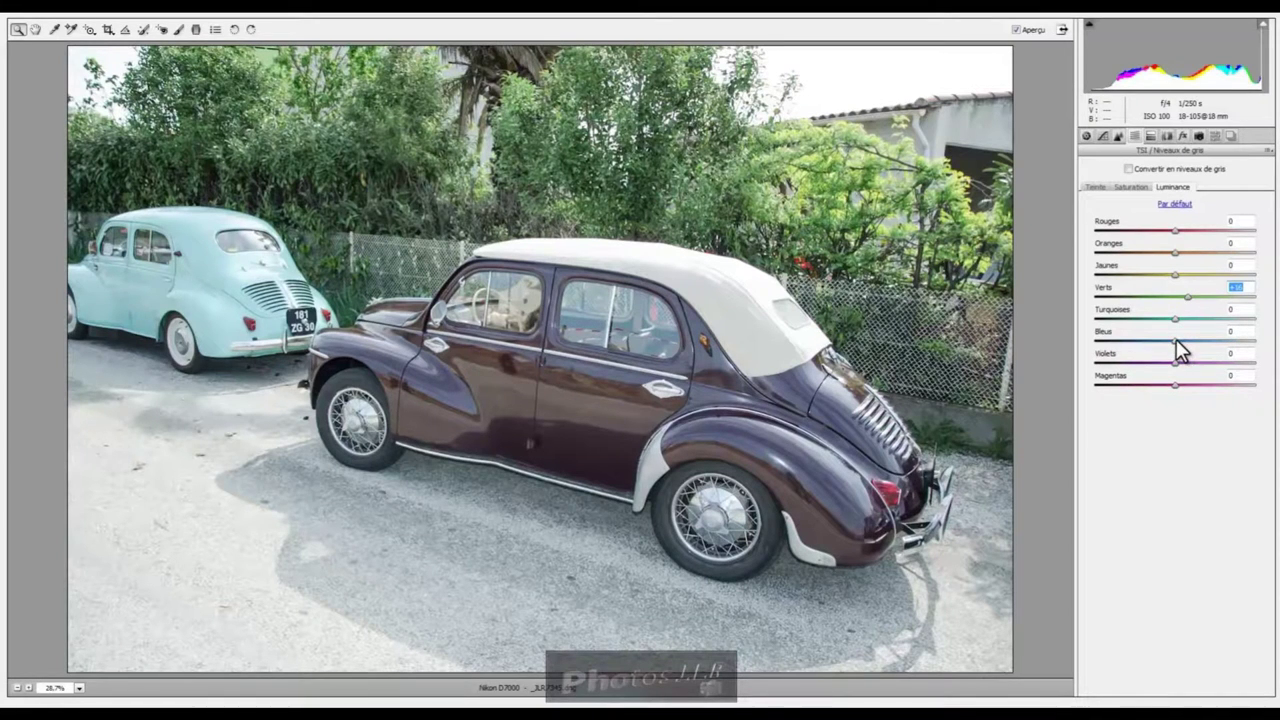
{"action": "left_click_drag", "start_coordinate": [1176, 340], "coordinate": [1216, 340]}
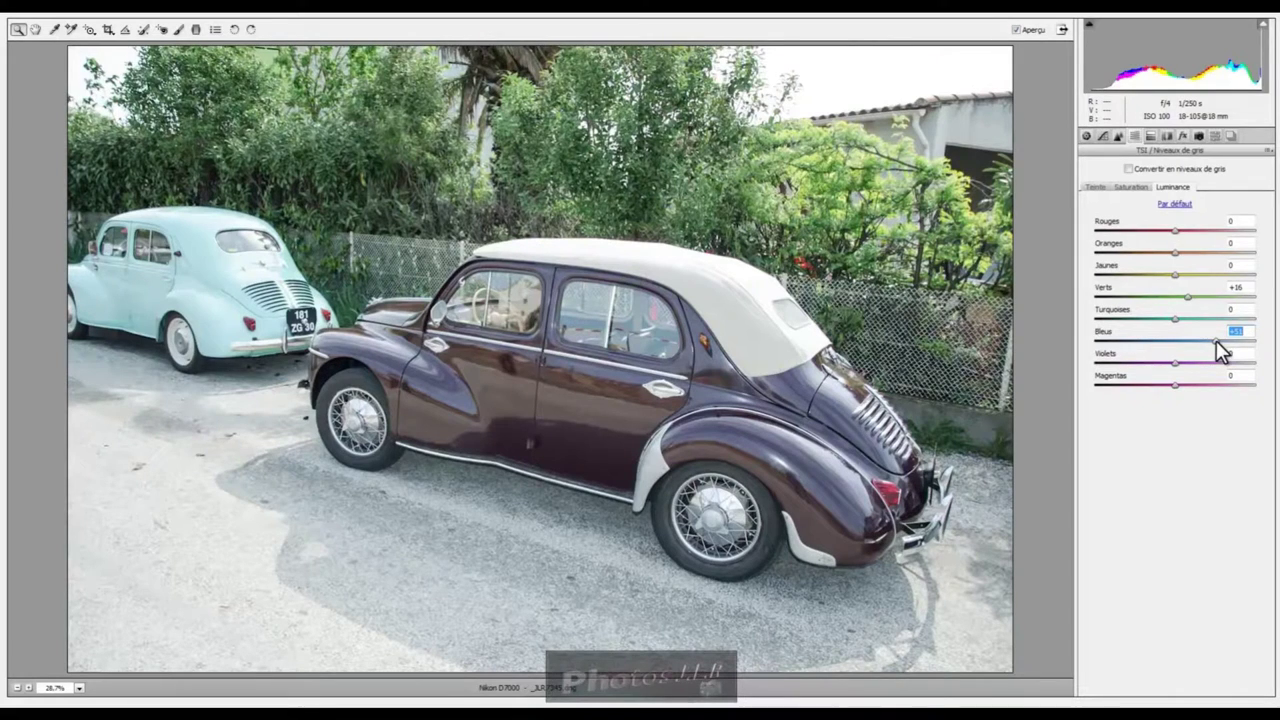
{"action": "left_click", "coordinate": [1095, 341]}
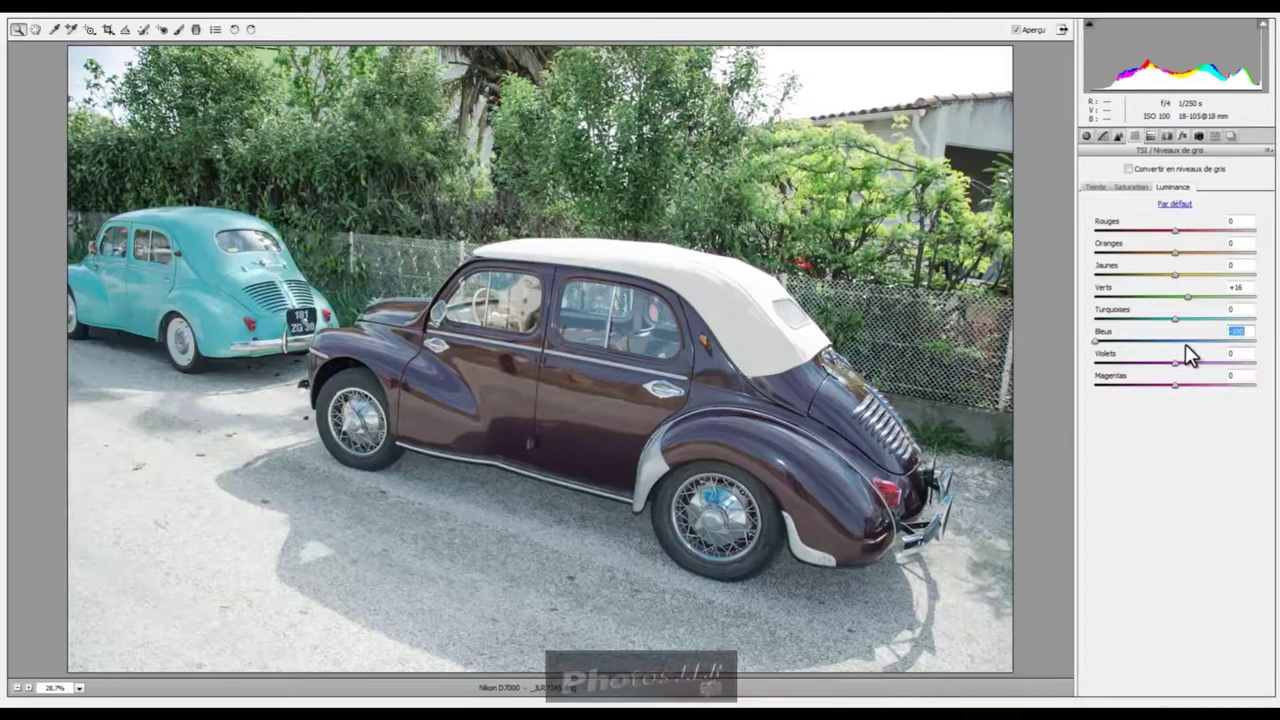
{"action": "double_click", "coordinate": [1095, 341]}
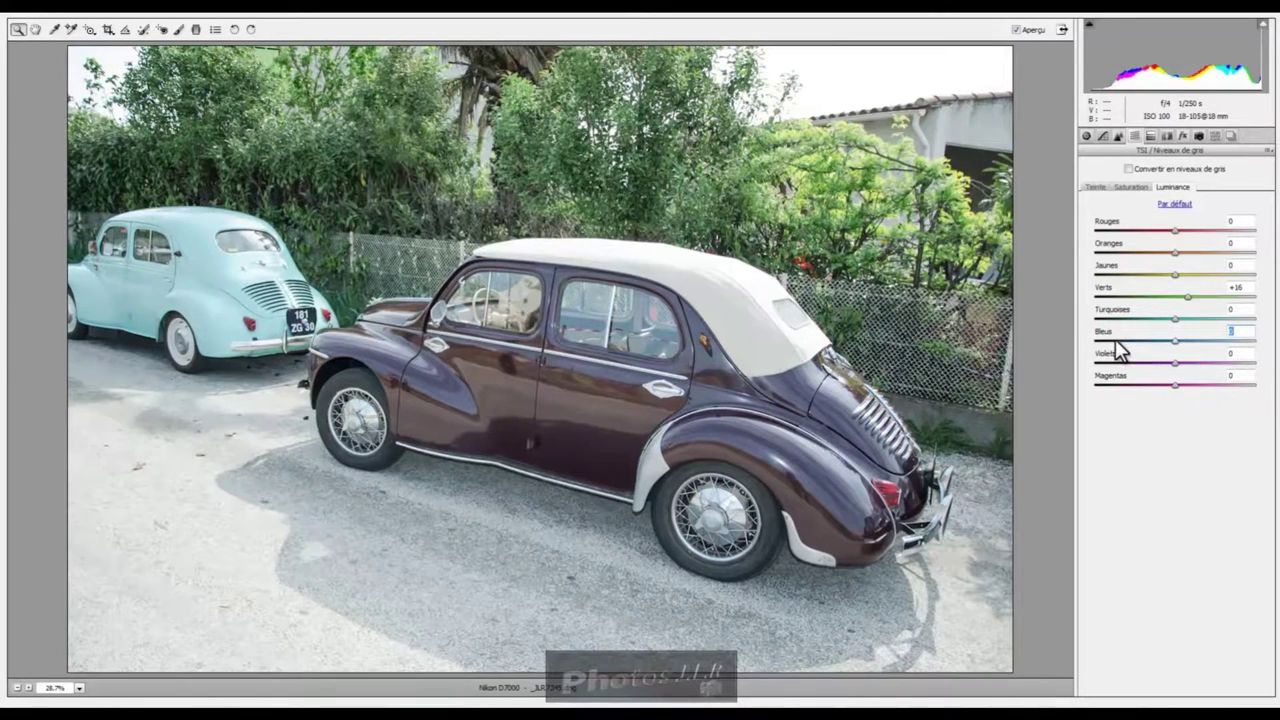
{"action": "left_click", "coordinate": [1114, 341]}
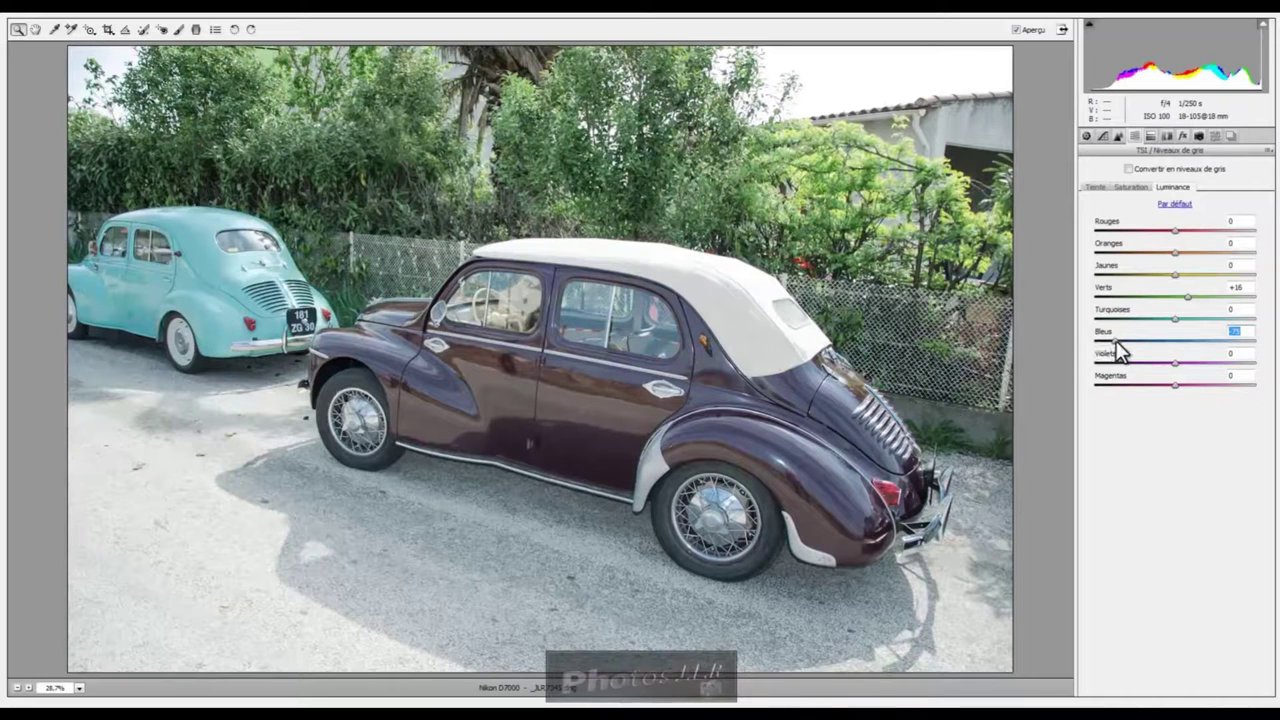
{"action": "left_click_drag", "start_coordinate": [1116, 341], "coordinate": [1128, 341]}
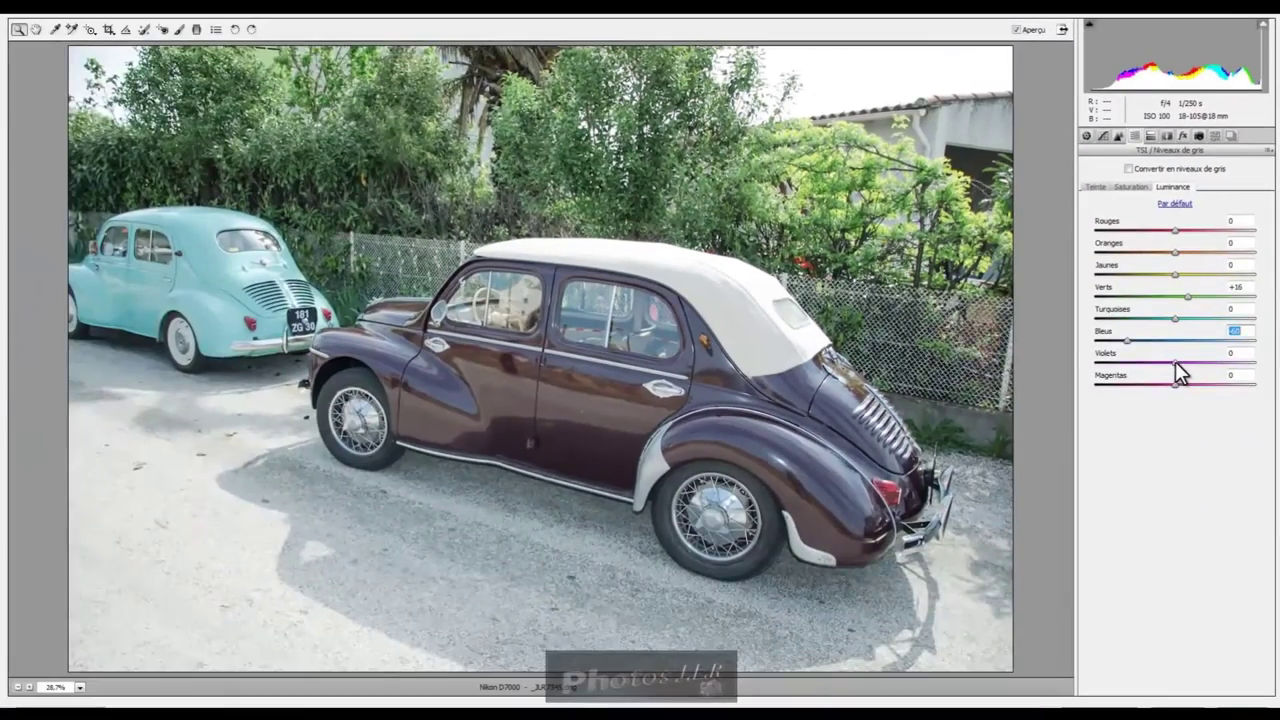
{"action": "left_click", "coordinate": [1175, 361]}
{"action": "mouse_move", "coordinate": [1172, 362]}
{"action": "left_mouse_down"}
{"action": "mouse_move", "coordinate": [1125, 364]}
{"action": "mouse_move", "coordinate": [1259, 367]}
{"action": "mouse_move", "coordinate": [1172, 368]}
{"action": "left_mouse_up"}
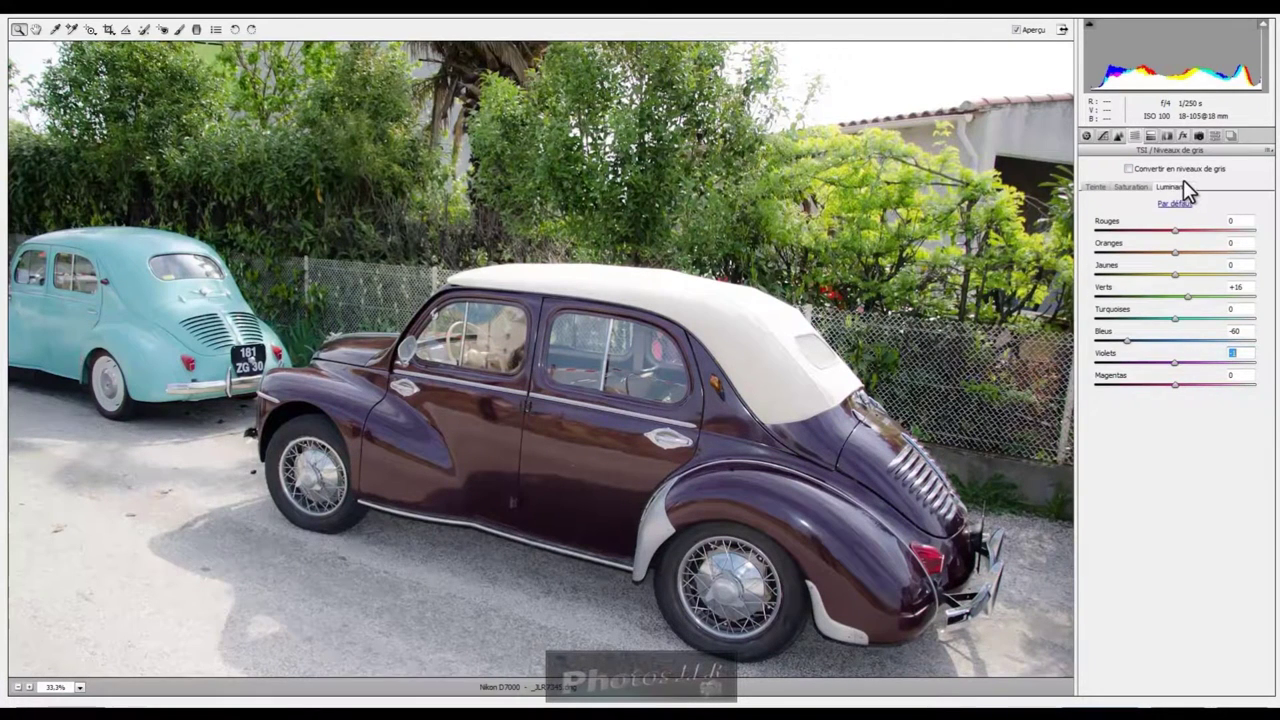
Create a new snapshot named 04 from the current settings.
{"action": "left_click", "coordinate": [1231, 135]}
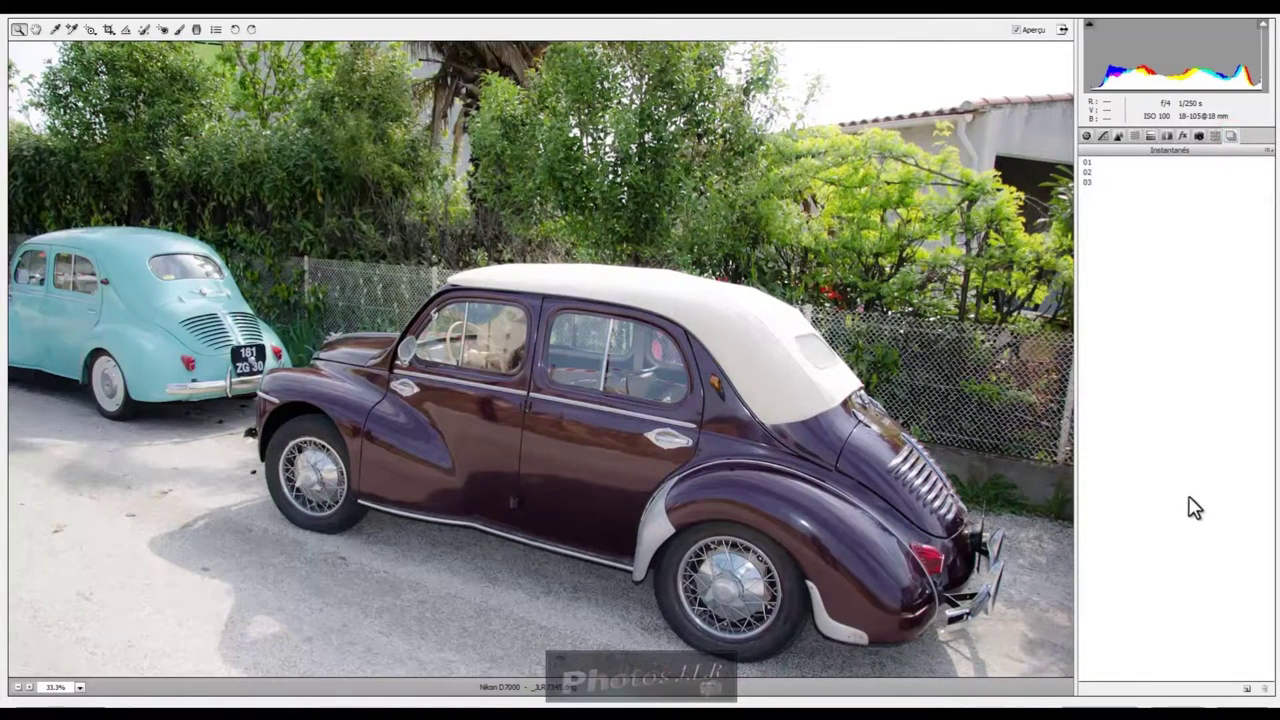
{"action": "left_click", "coordinate": [1247, 689]}
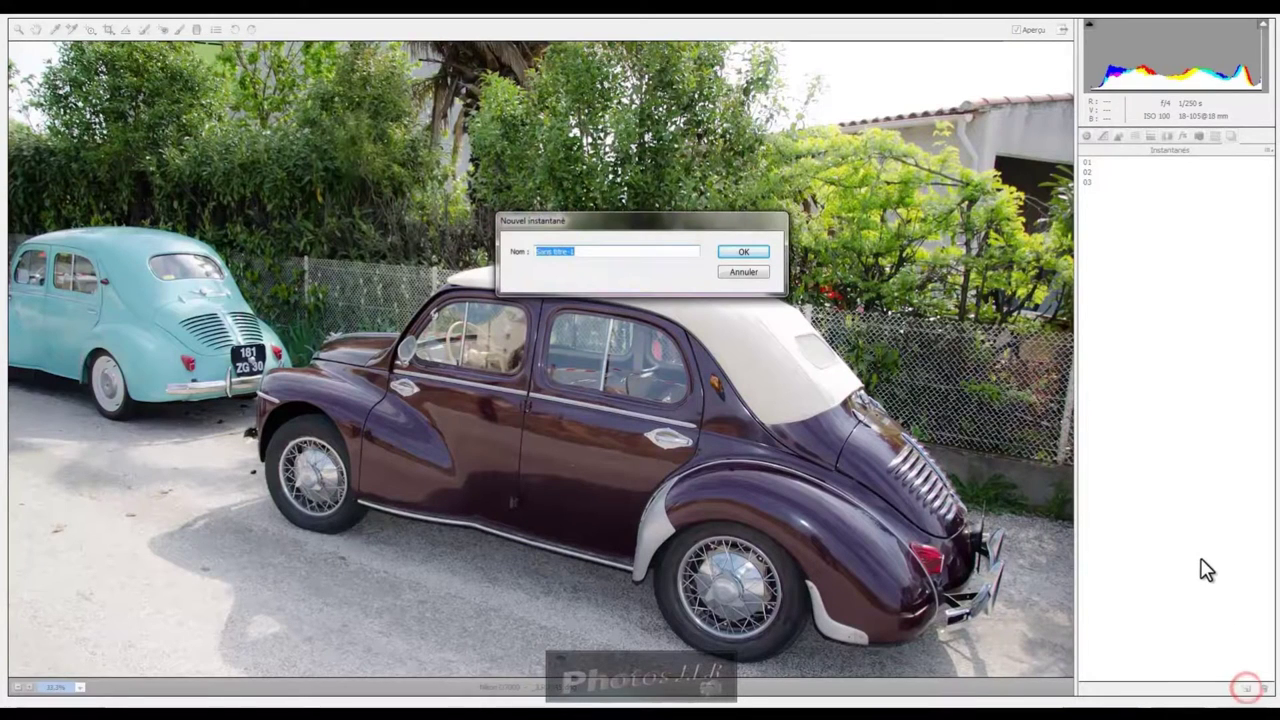
{"action": "type", "text": "04"}
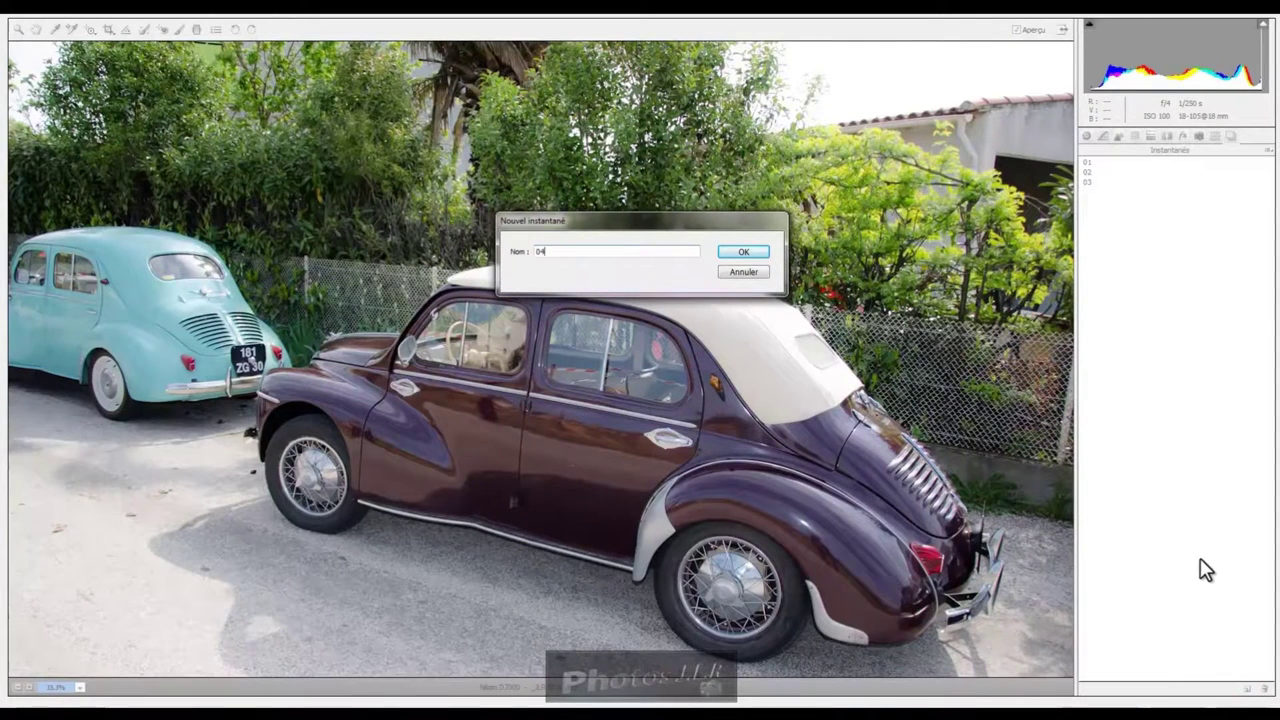
{"action": "left_click", "coordinate": [750, 256]}
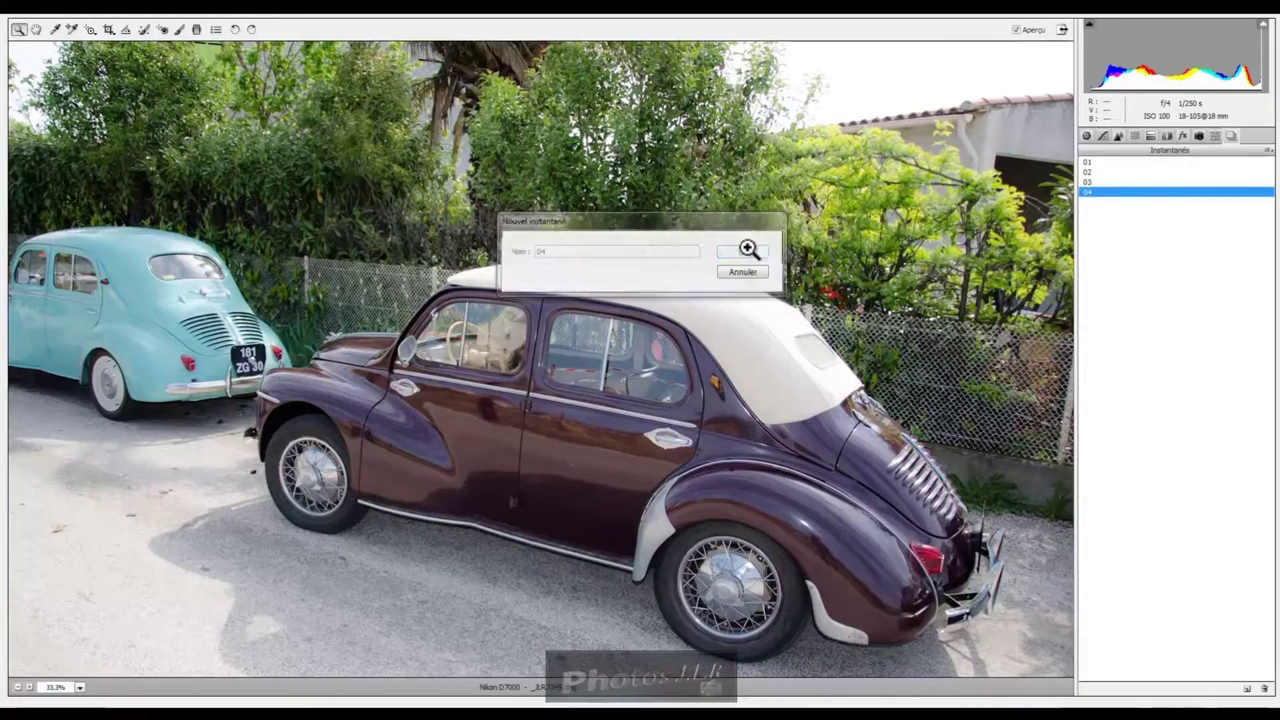
Compare snapshots 03 and 04 back and forth, ending on snapshot 04.
{"action": "left_click", "coordinate": [1088, 182]}
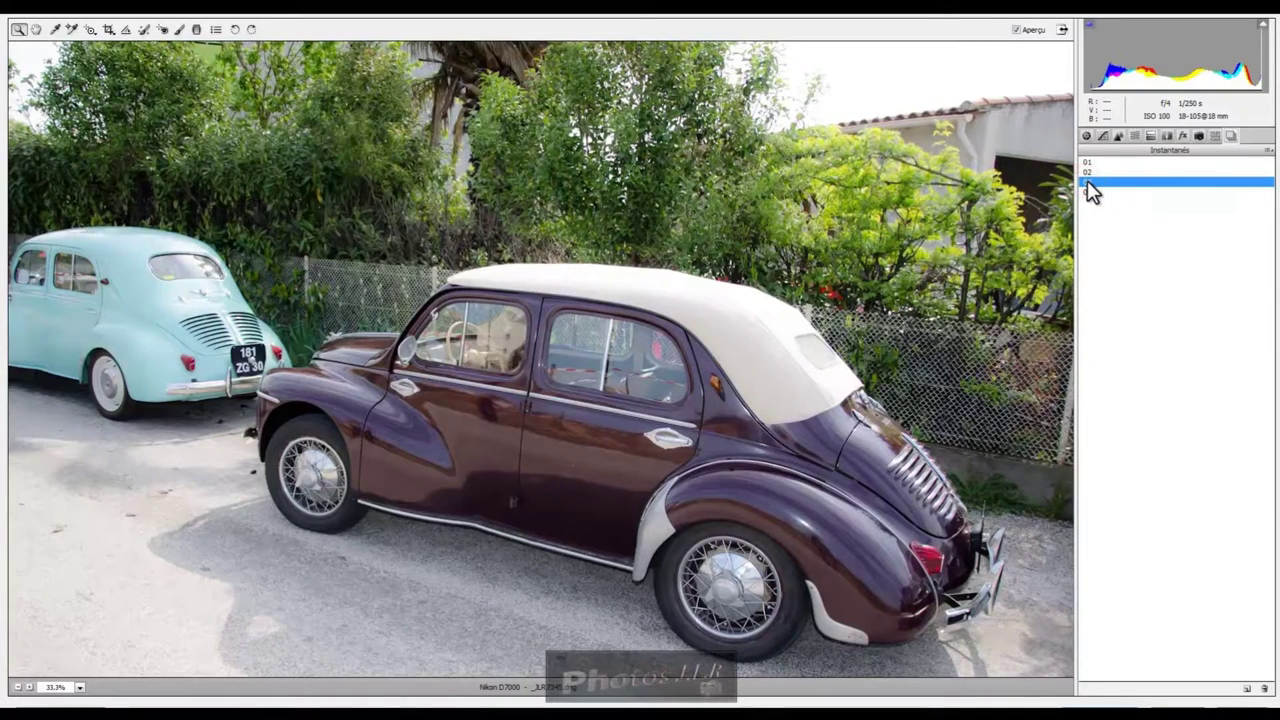
{"action": "left_click", "coordinate": [1091, 192]}
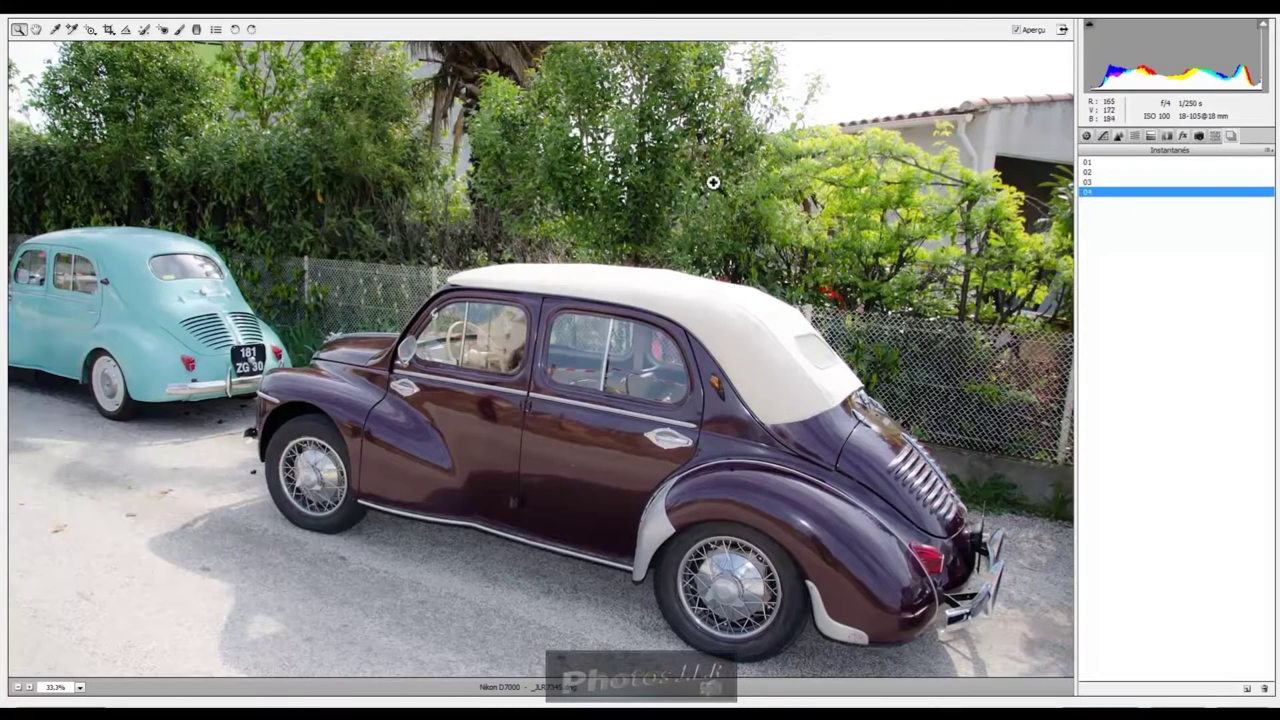
{"action": "left_click", "coordinate": [1089, 182]}
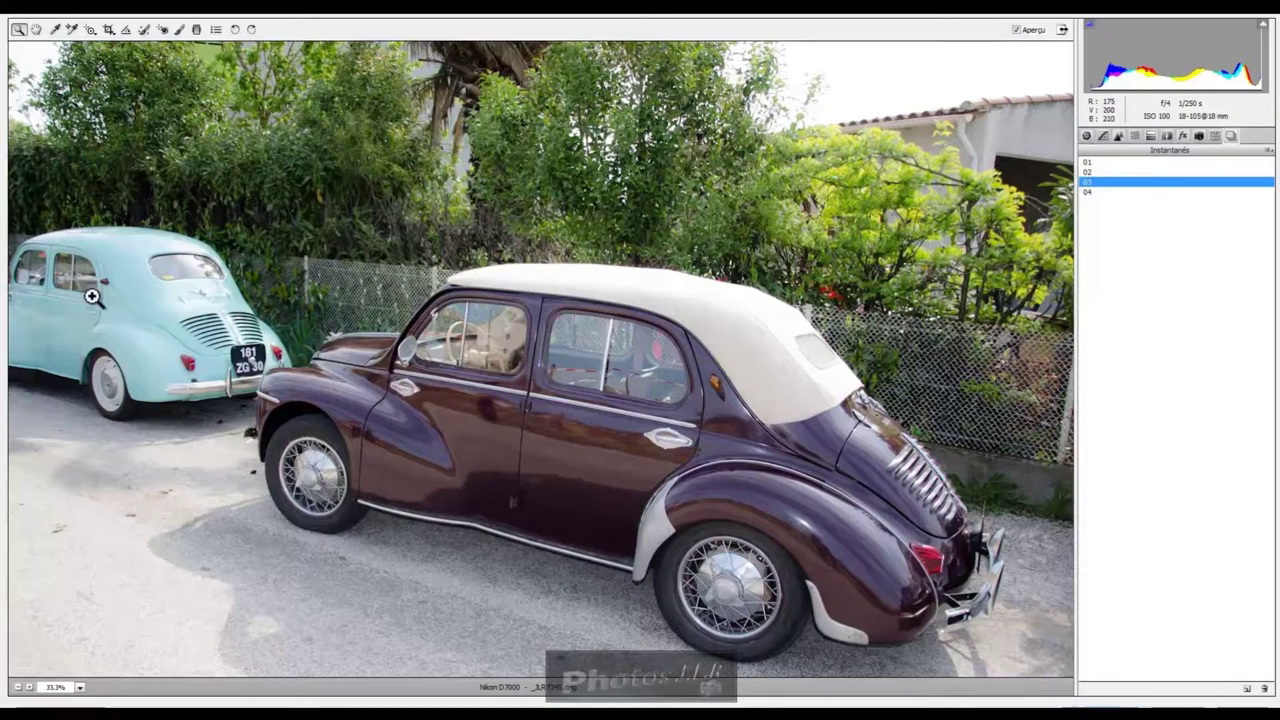
{"action": "left_click", "coordinate": [1085, 191]}
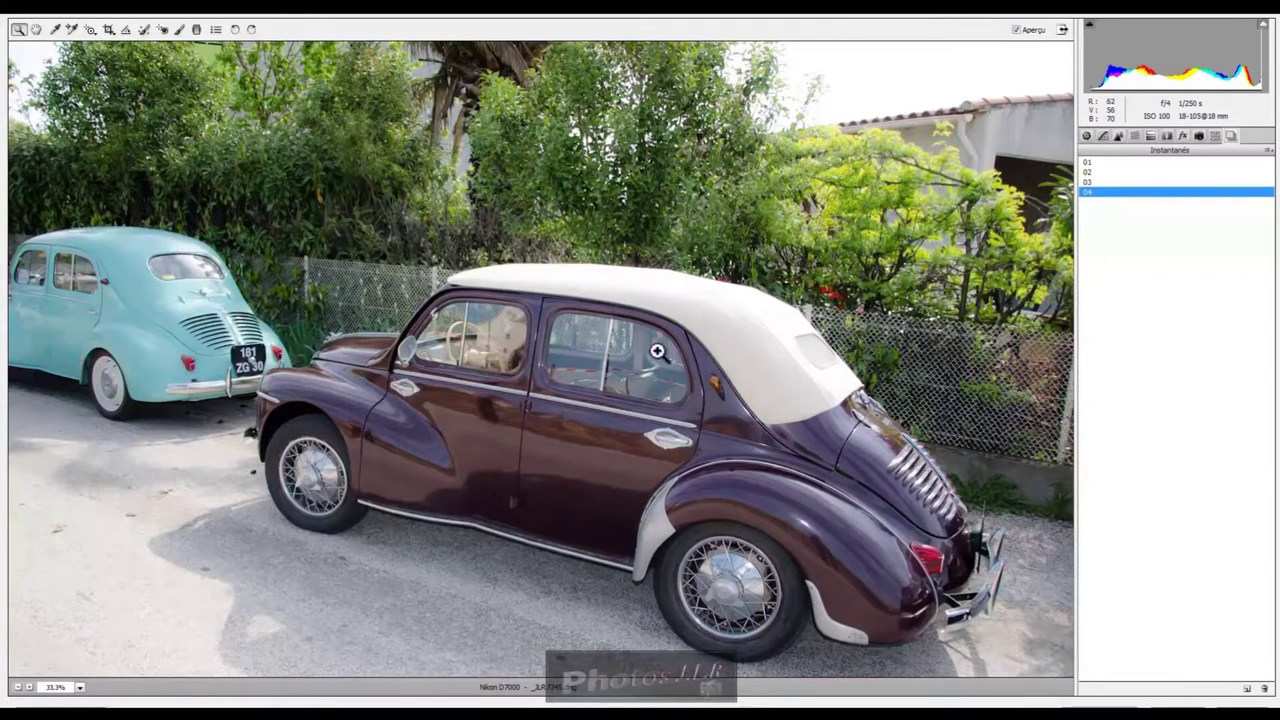
From the Basic panel, toggle Preview to compare original and edited, then return to HSL/Grayscale.
{"action": "left_click", "coordinate": [1086, 136]}
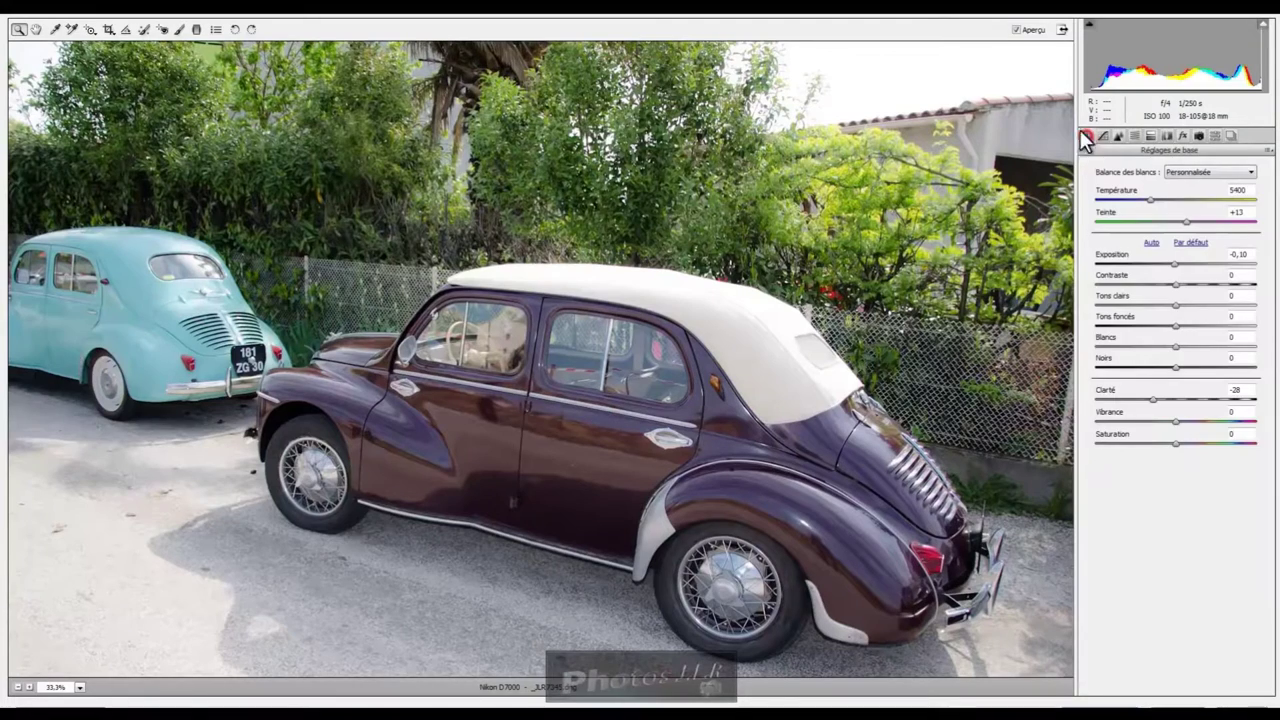
{"action": "left_click", "coordinate": [1016, 30]}
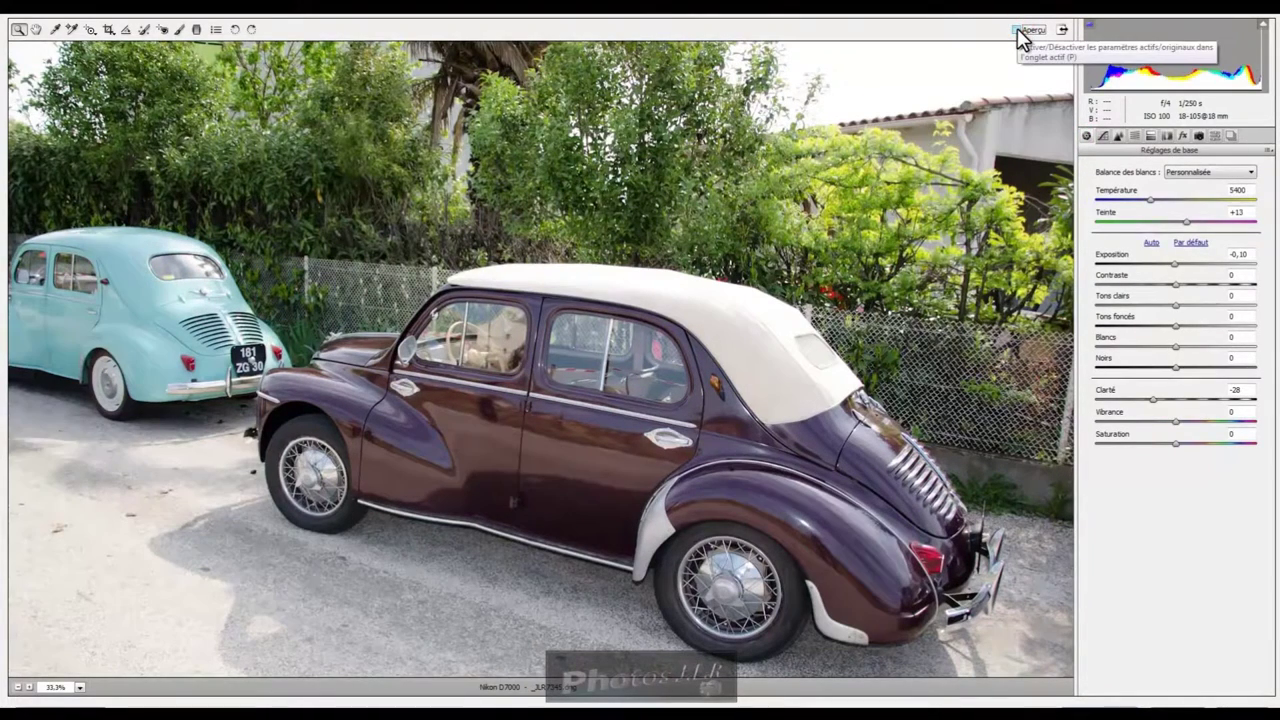
{"action": "left_click", "coordinate": [1016, 30]}
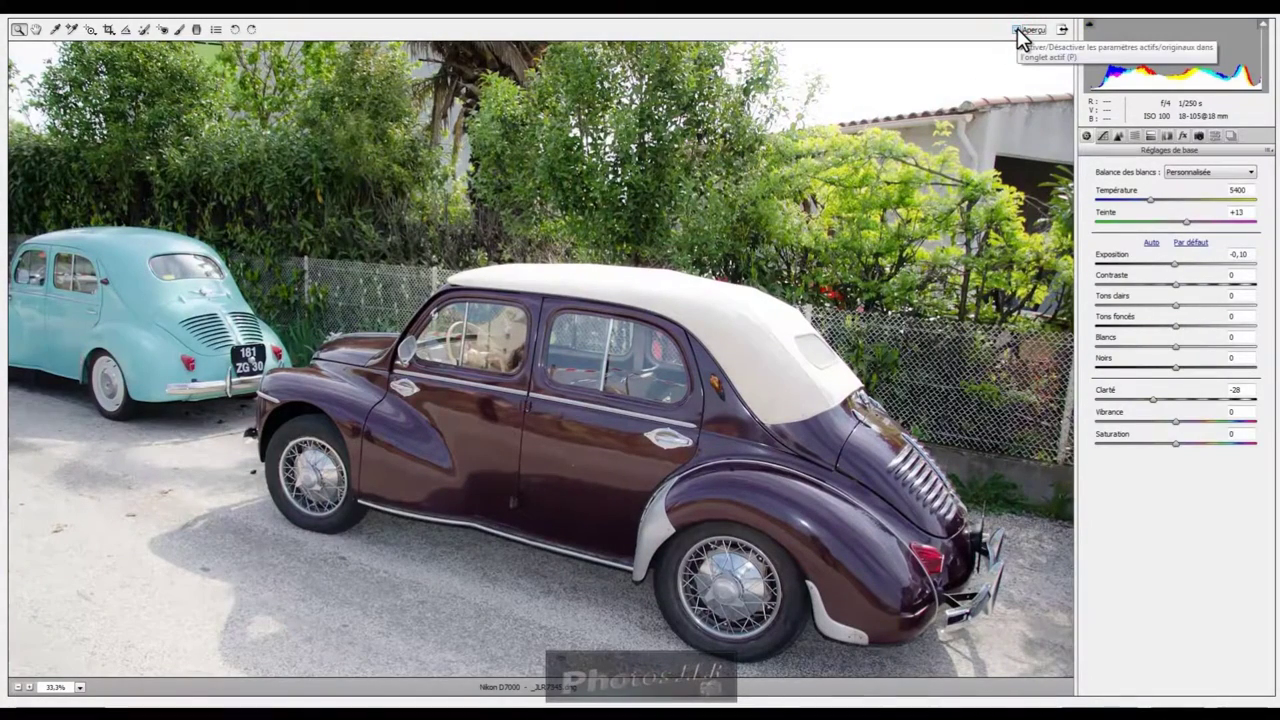
{"action": "left_click", "coordinate": [1016, 30]}
{"action": "left_click", "coordinate": [1016, 30]}
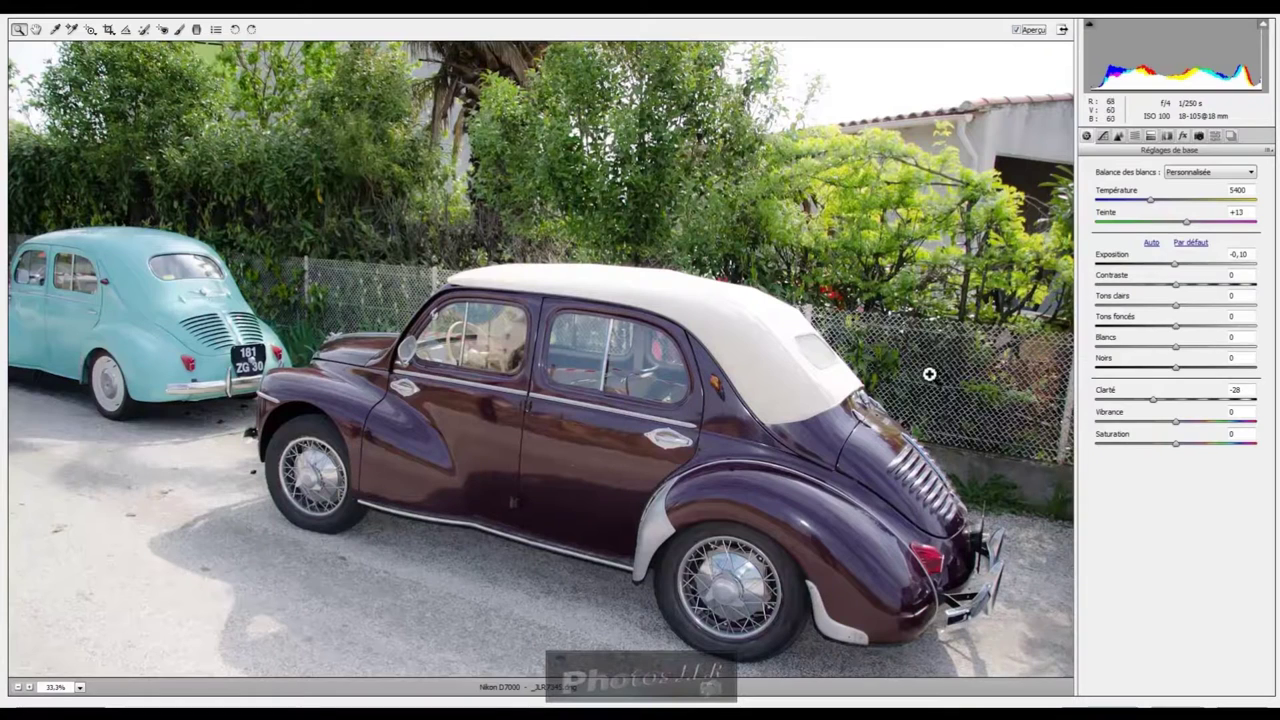
{"action": "left_click", "coordinate": [1136, 135]}
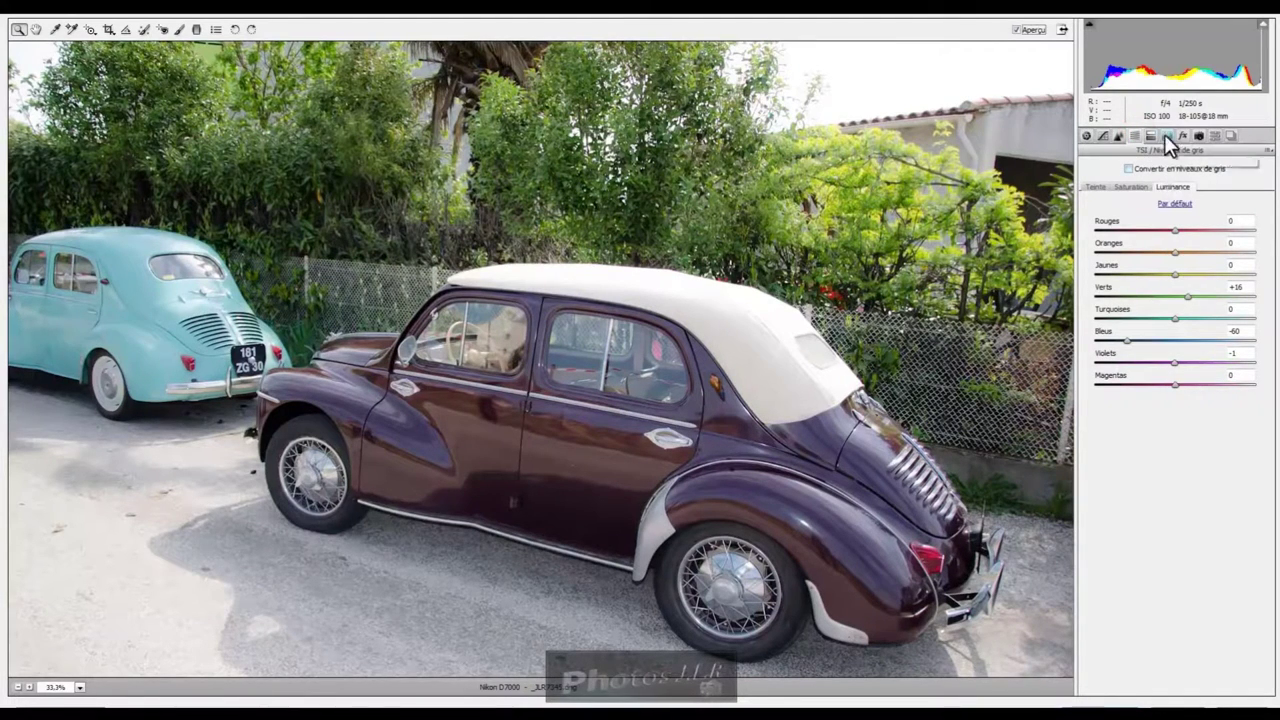
In Split Toning, experiment with the highlights hue and saturation, leaving the hue at 2.
{"action": "left_click", "coordinate": [1152, 135]}
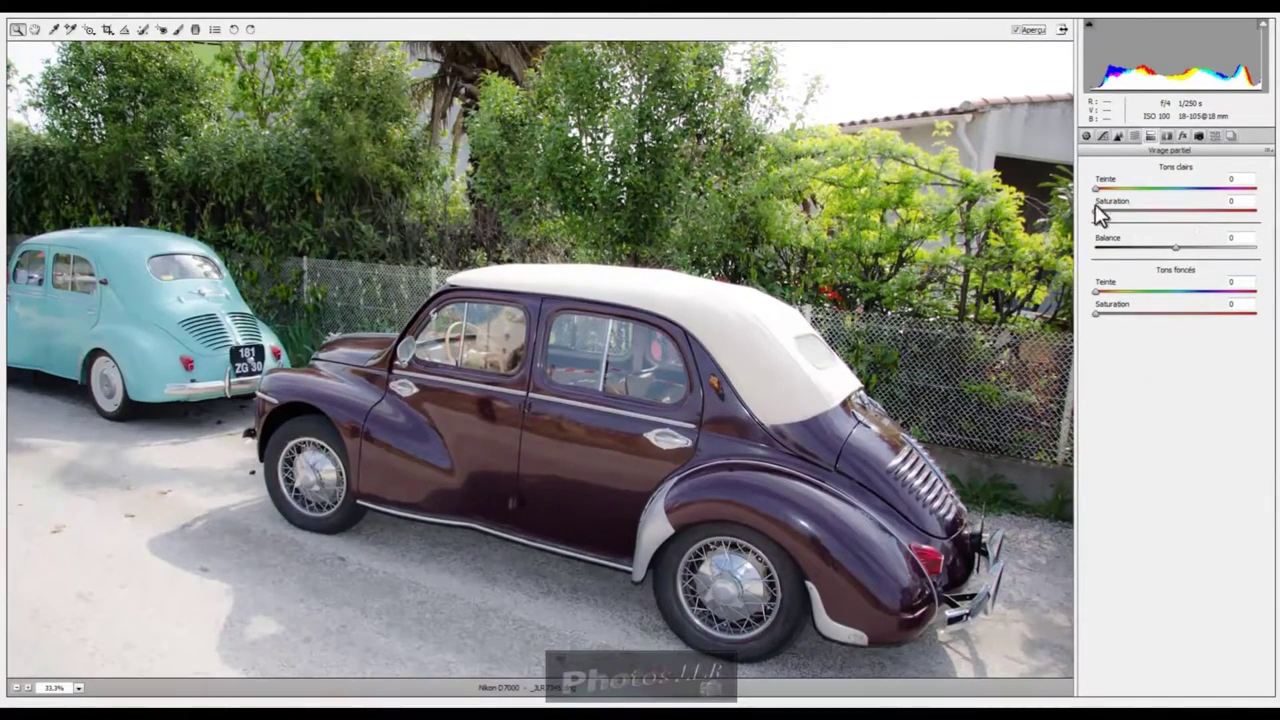
{"action": "left_click_drag", "start_coordinate": [1095, 188], "coordinate": [1122, 188]}
{"action": "left_click_drag", "start_coordinate": [1123, 188], "coordinate": [1093, 189]}
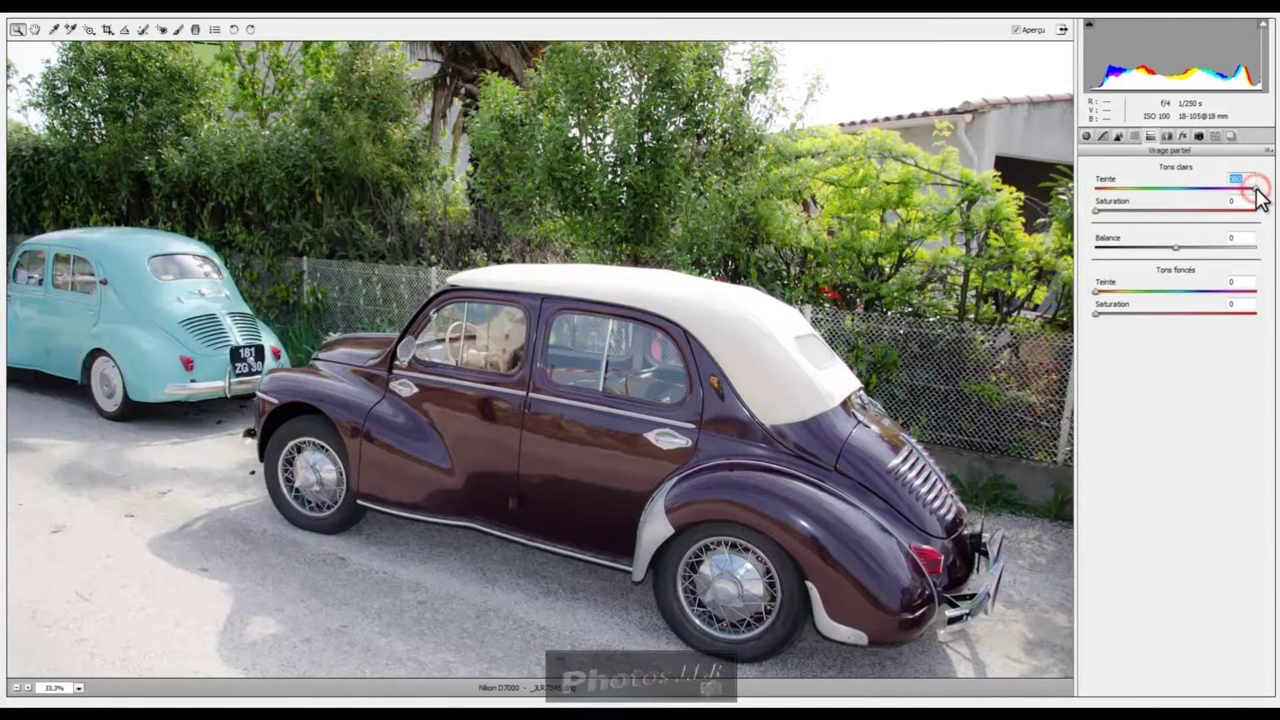
{"action": "left_click", "coordinate": [1096, 188]}
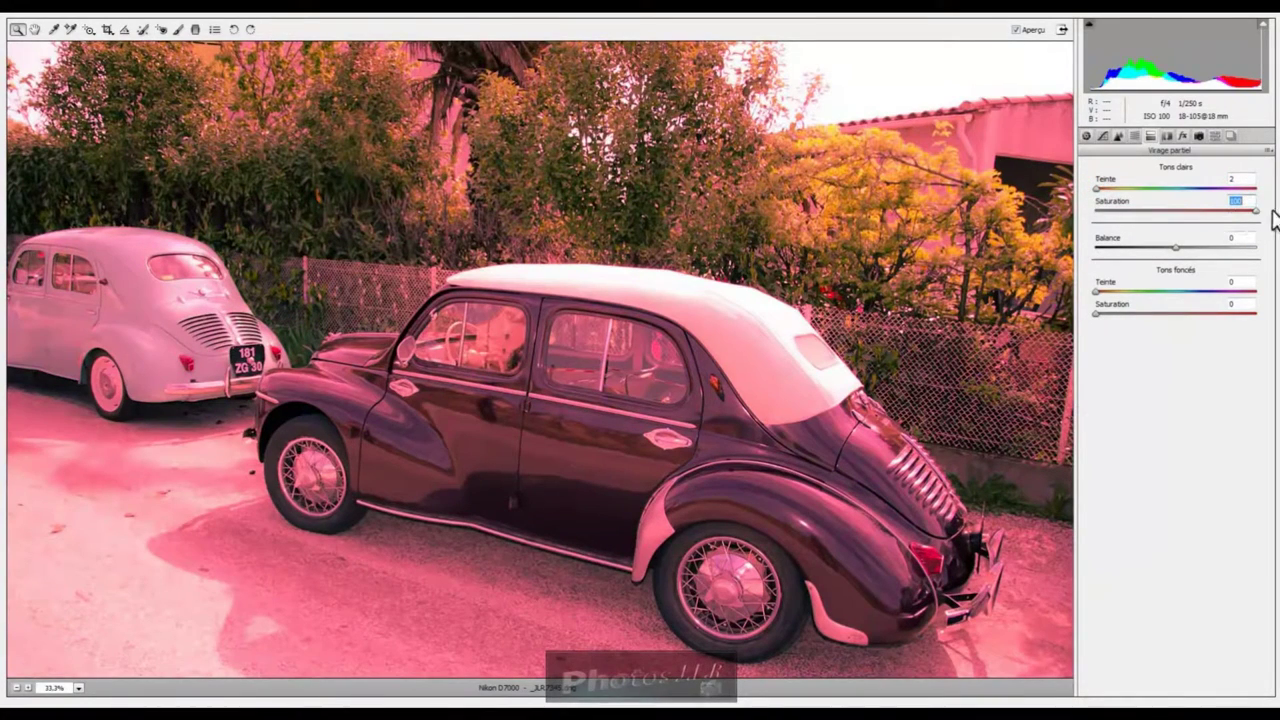
{"action": "left_click", "coordinate": [1096, 210]}
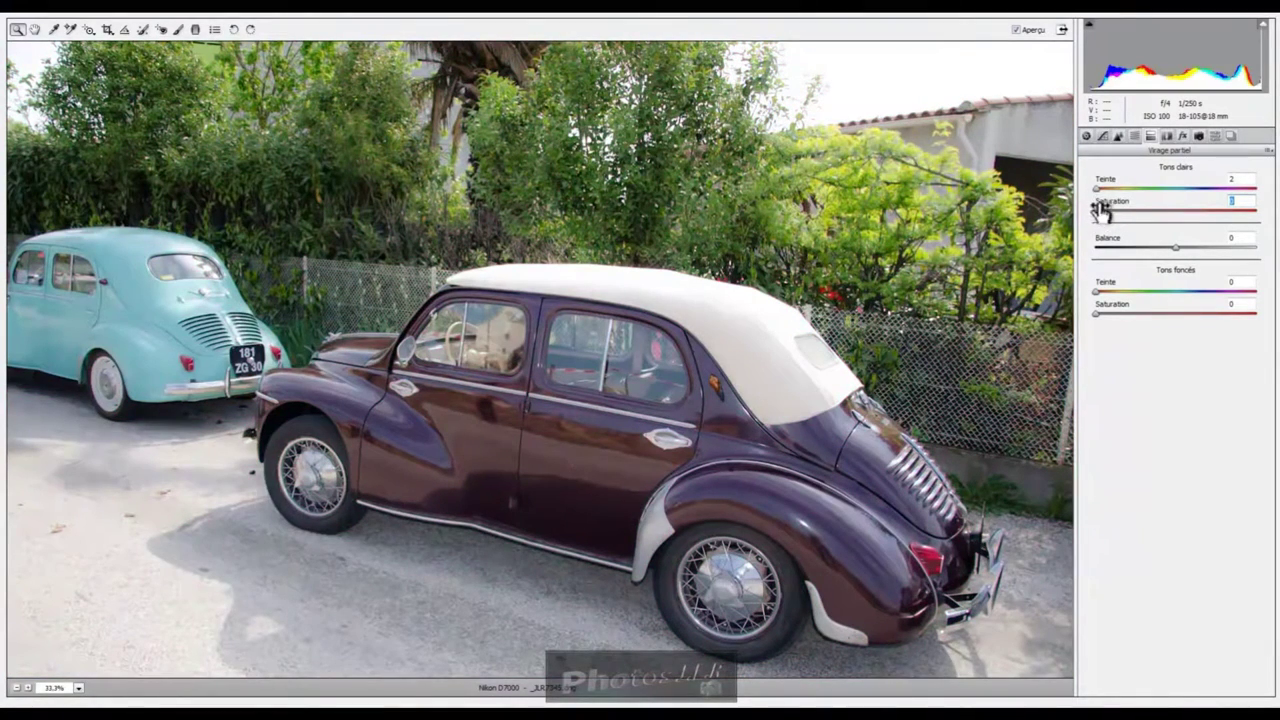
{"action": "left_click_drag", "start_coordinate": [1097, 212], "coordinate": [1125, 220]}
Set split-toning Balance to -100 and test shadows hue and saturation, ending saturation near 0.
{"action": "left_click_drag", "start_coordinate": [1175, 247], "coordinate": [1090, 249]}
{"action": "left_click", "coordinate": [1255, 248]}
{"action": "left_click", "coordinate": [1097, 248]}
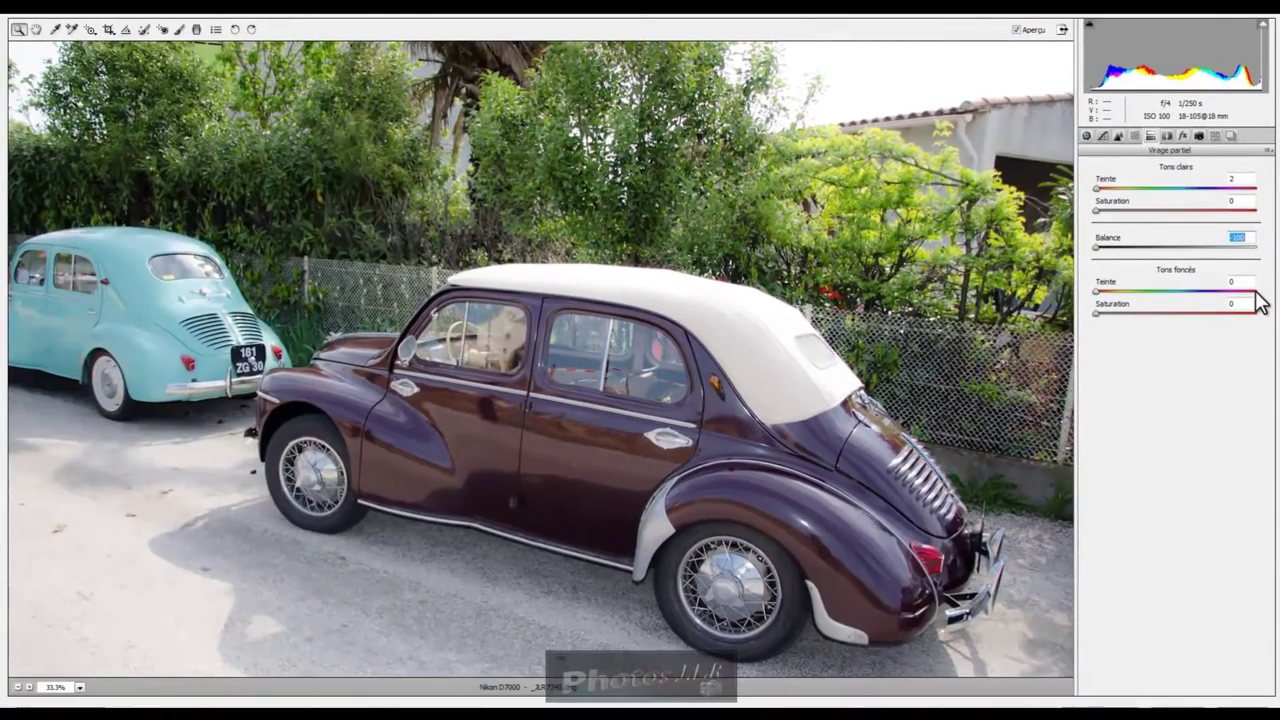
{"action": "left_click", "coordinate": [1257, 292]}
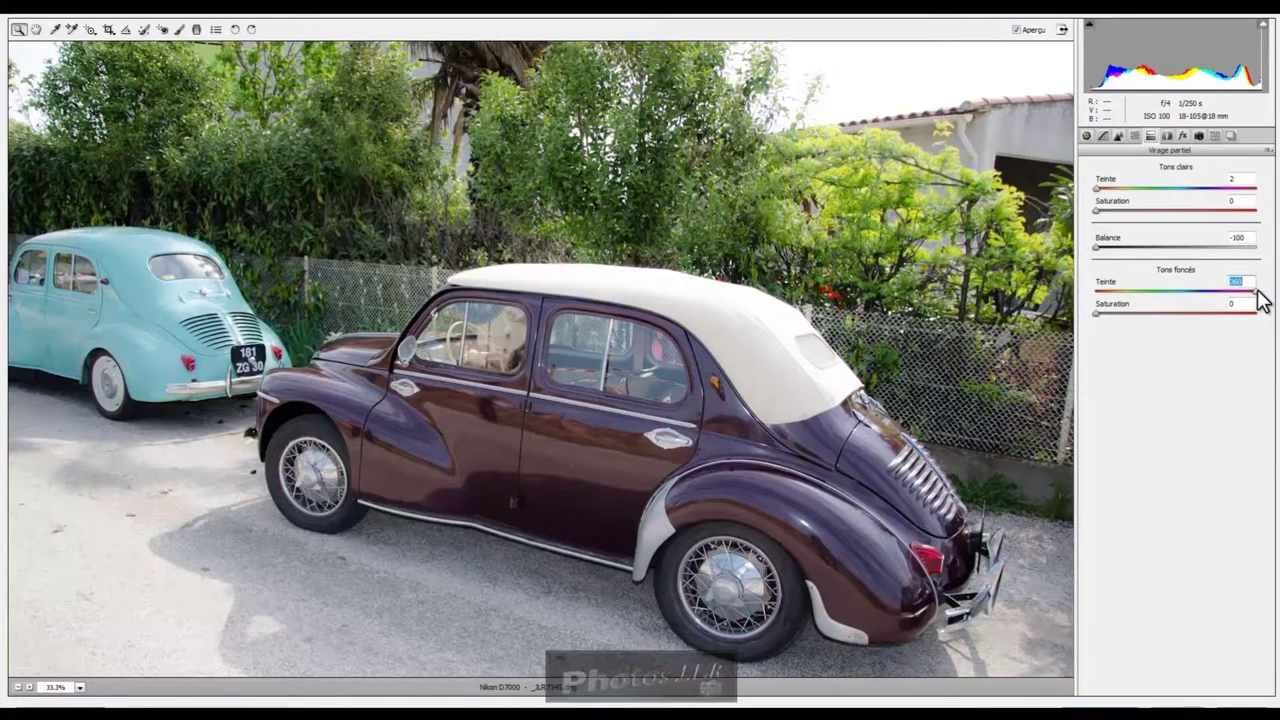
{"action": "left_click", "coordinate": [1097, 291]}
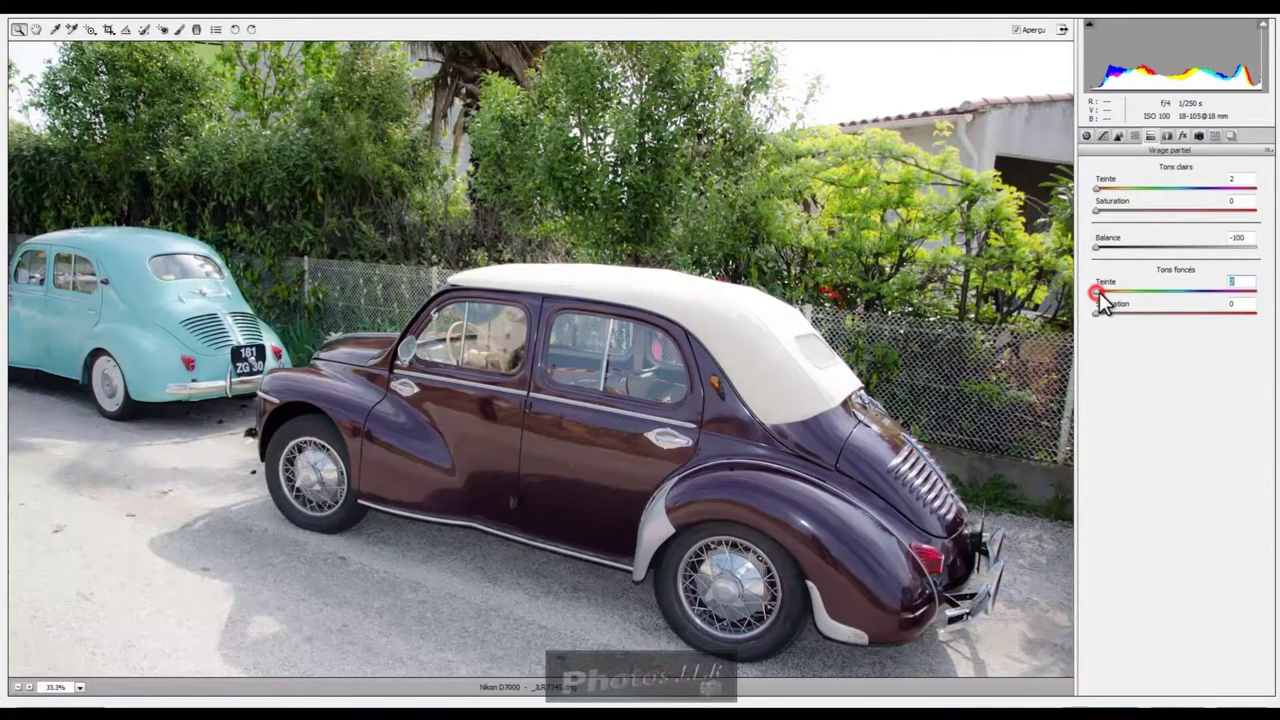
{"action": "left_click", "coordinate": [1256, 315]}
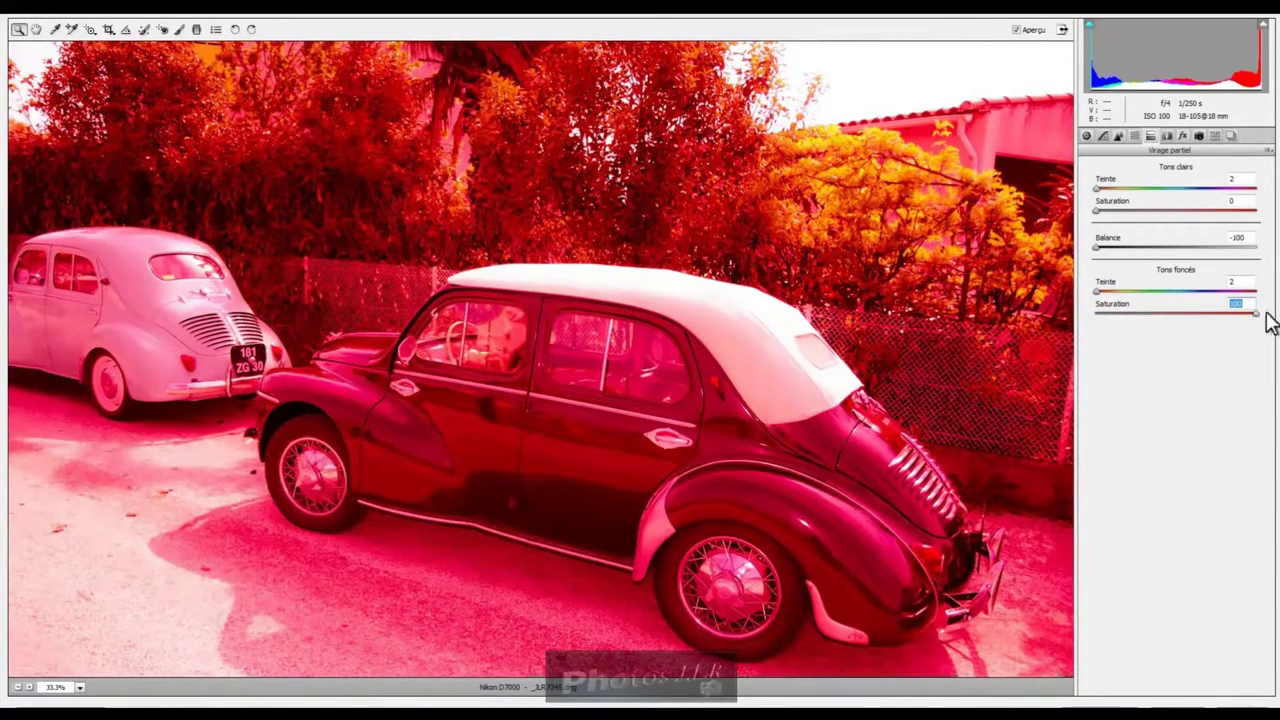
{"action": "mouse_move", "coordinate": [1256, 313]}
{"action": "left_mouse_down"}
{"action": "mouse_move", "coordinate": [1118, 330]}
{"action": "mouse_move", "coordinate": [1076, 318]}
{"action": "left_mouse_up"}
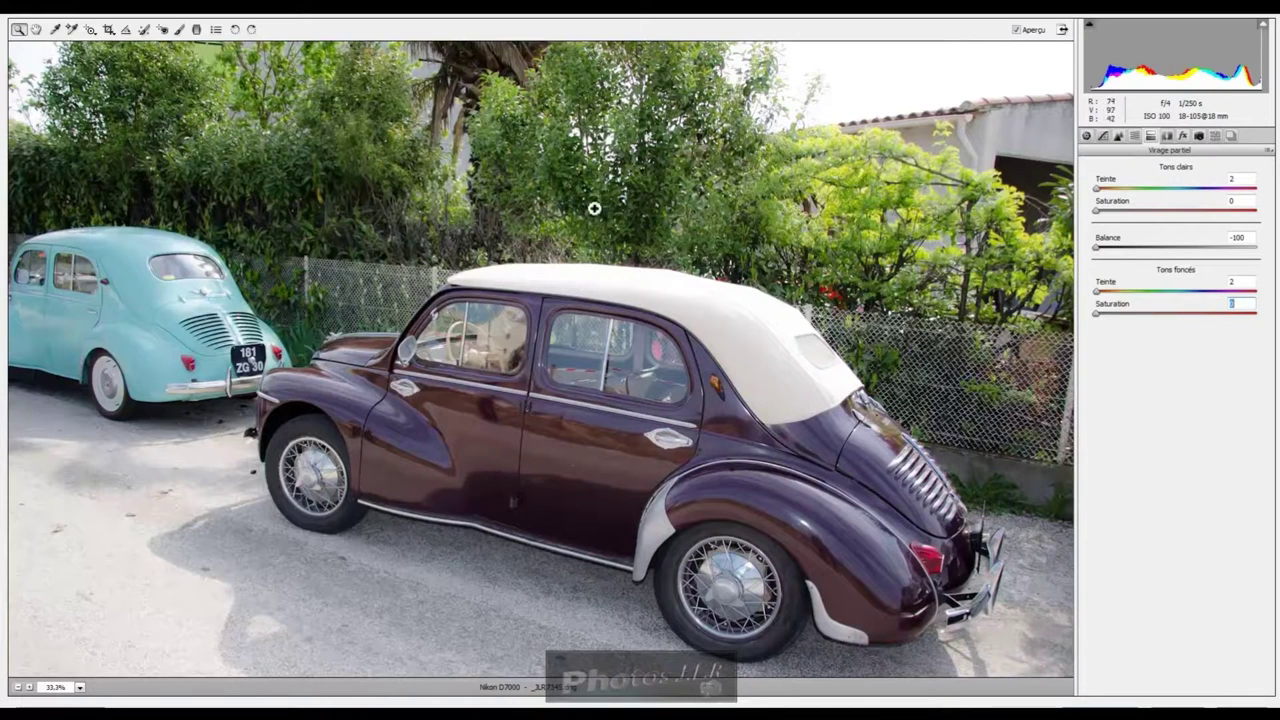
Look over Lens Corrections, then view the Effects panel with grain and post-crop vignetting.
{"action": "left_click", "coordinate": [1168, 134]}
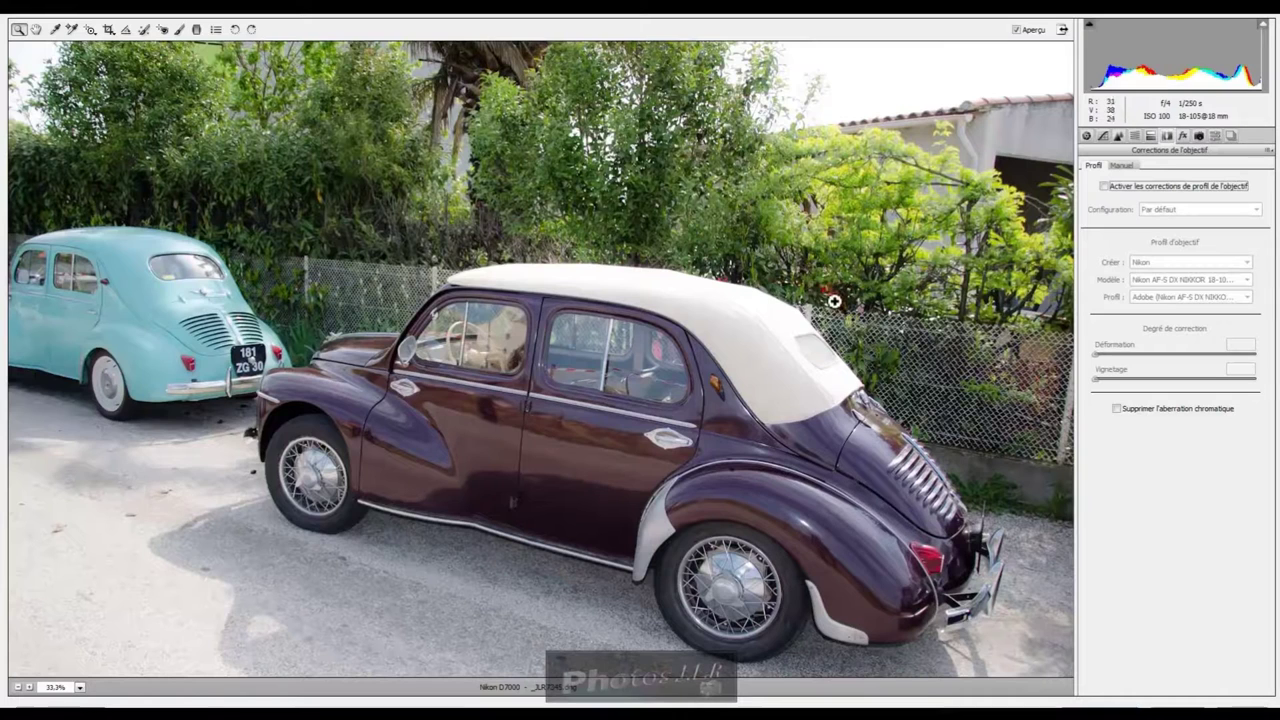
{"action": "left_click", "coordinate": [1183, 135]}
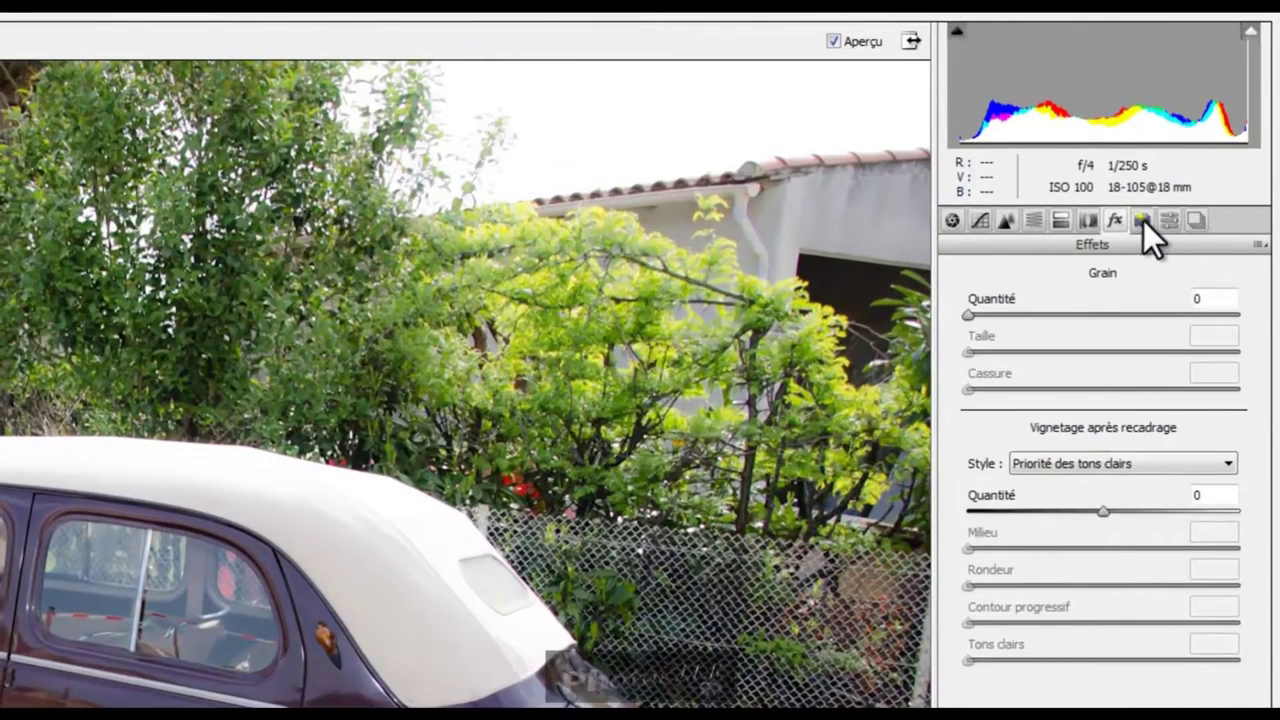
Show Camera Calibration and expand the Process list with versions 2012, 2010 and 2003.
{"action": "left_click", "coordinate": [1143, 220]}
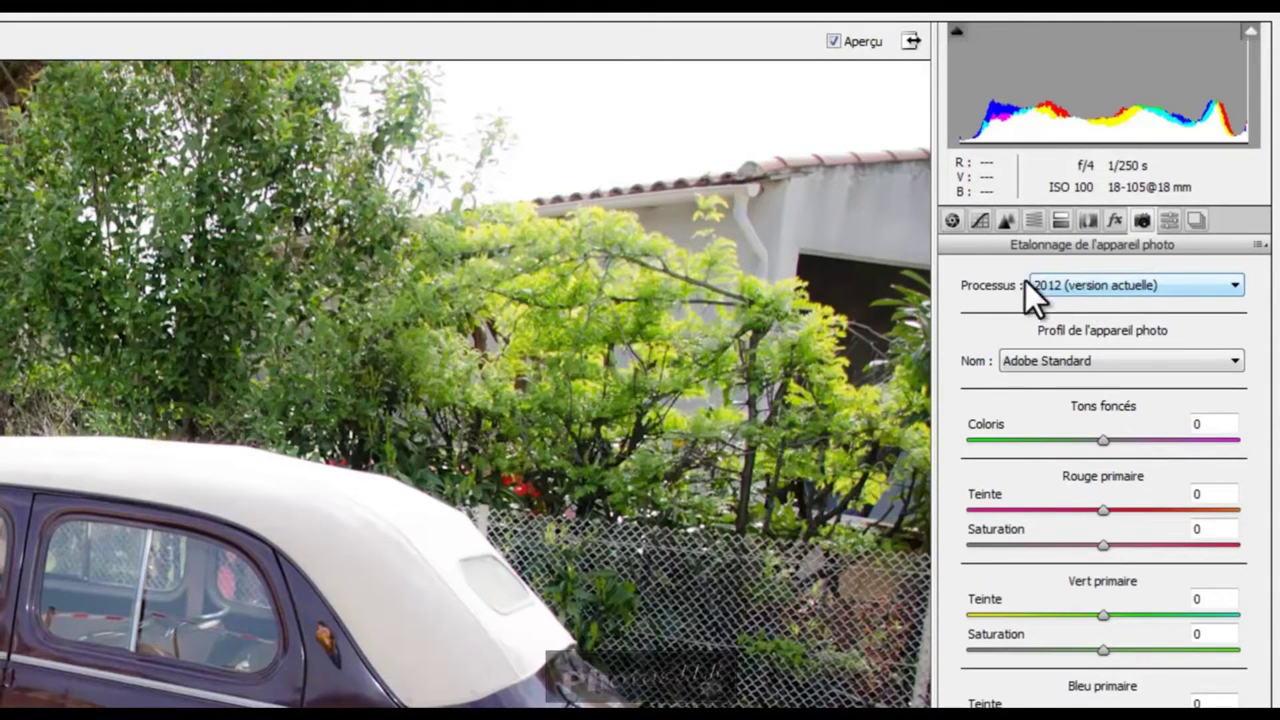
{"action": "left_click", "coordinate": [1234, 285]}
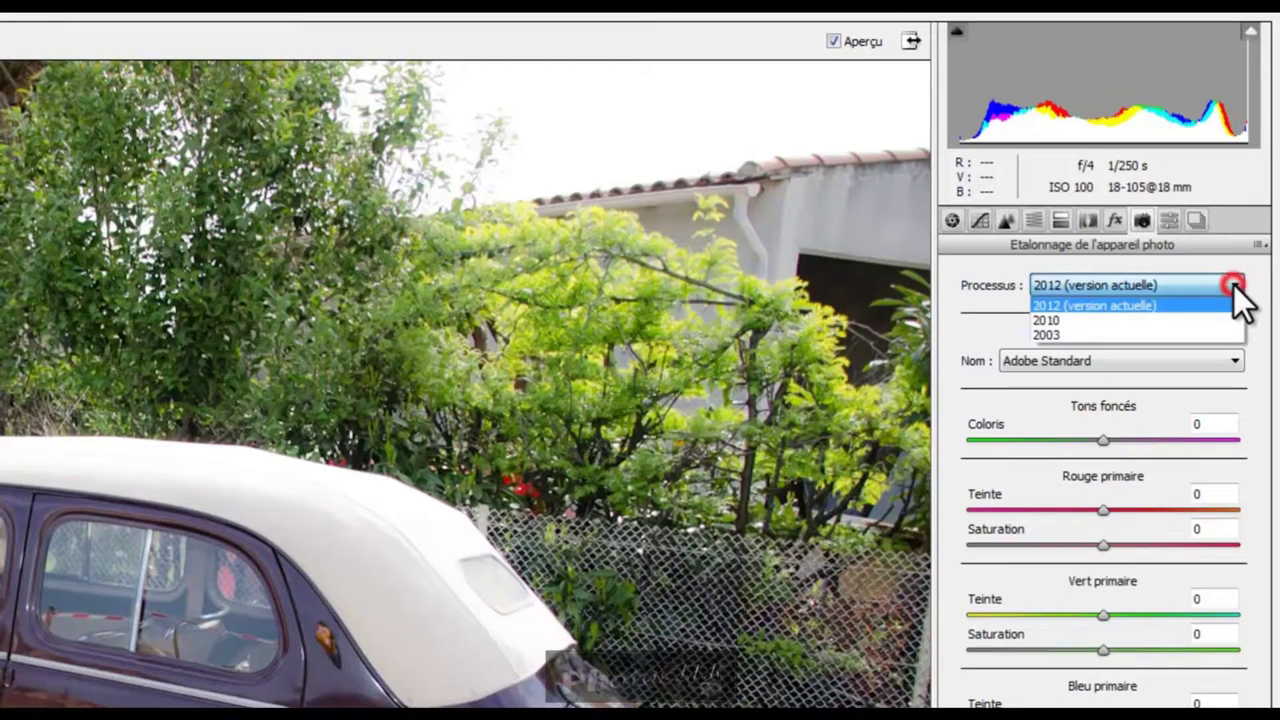
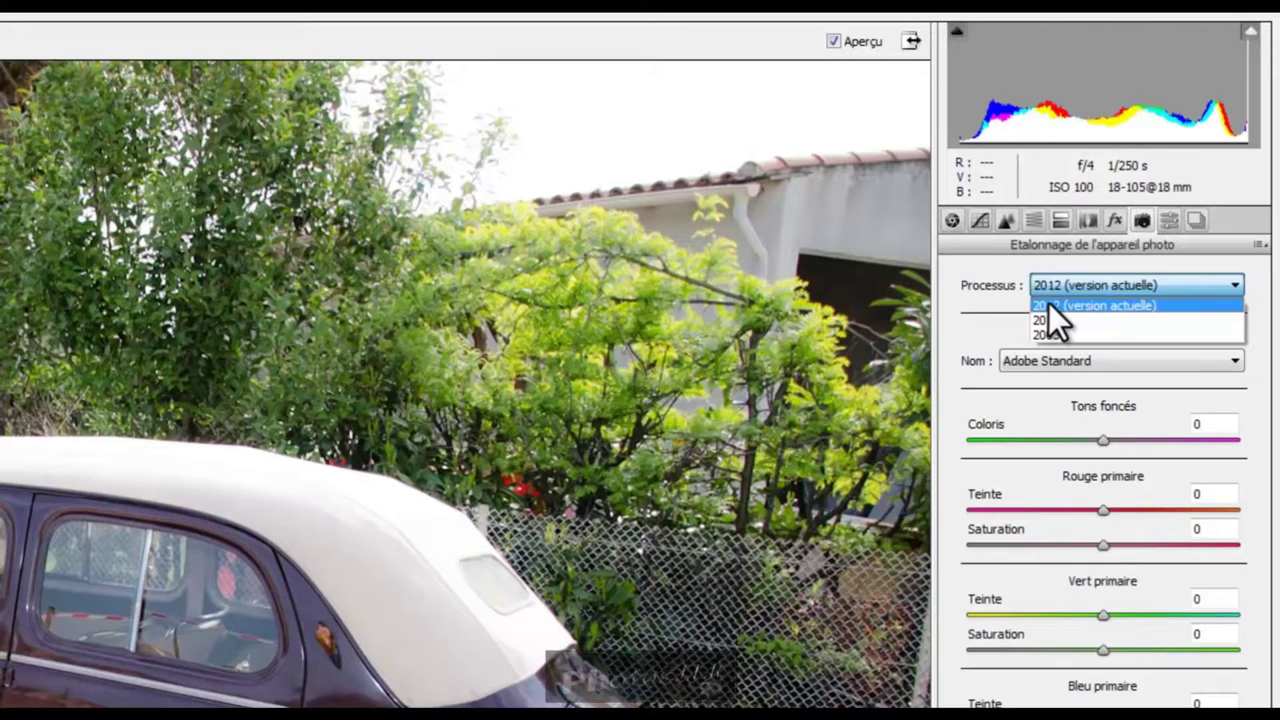
Keep the 2012 process version and the Adobe Standard camera profile.
{"action": "left_click", "coordinate": [1049, 305]}
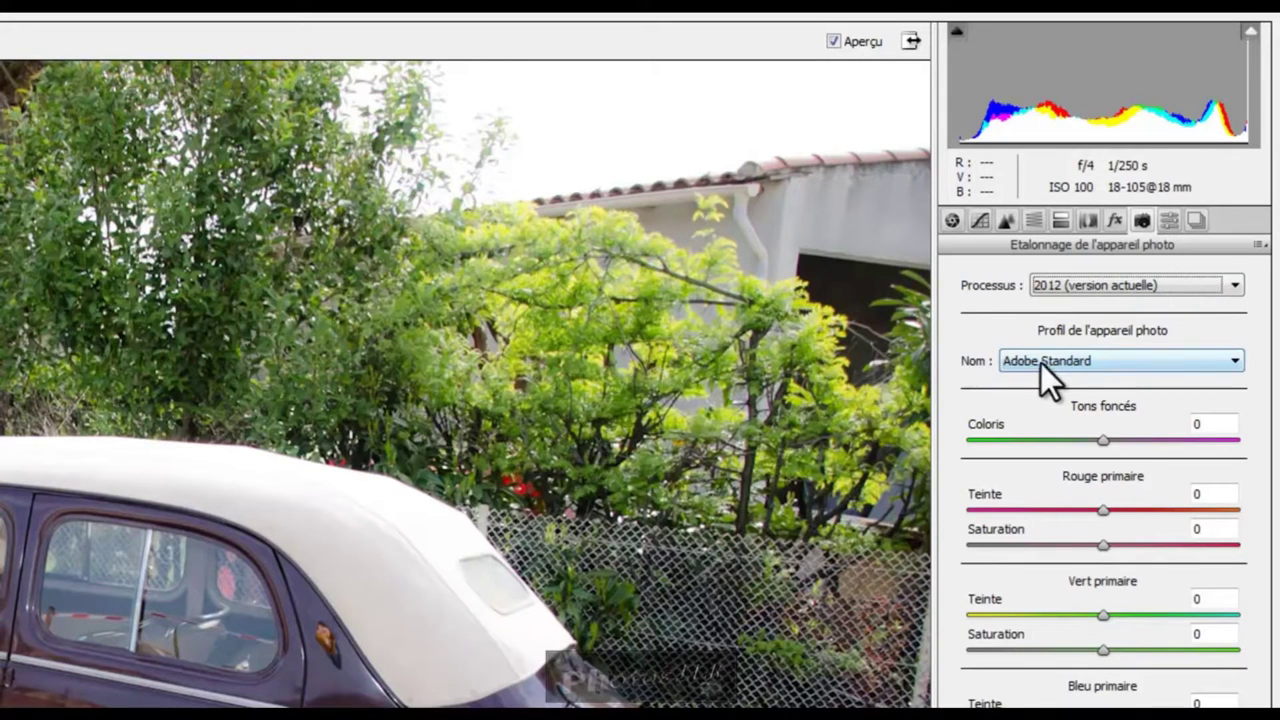
{"action": "left_click", "coordinate": [1236, 361]}
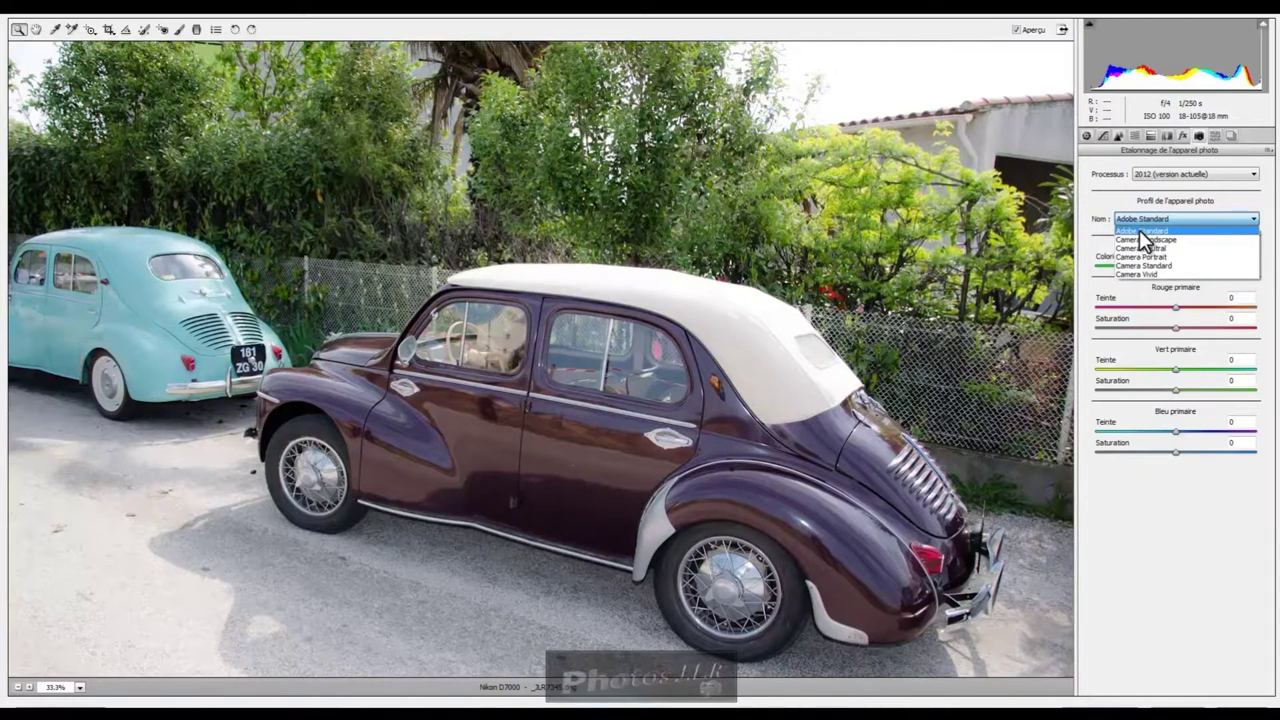
{"action": "left_click", "coordinate": [1139, 230]}
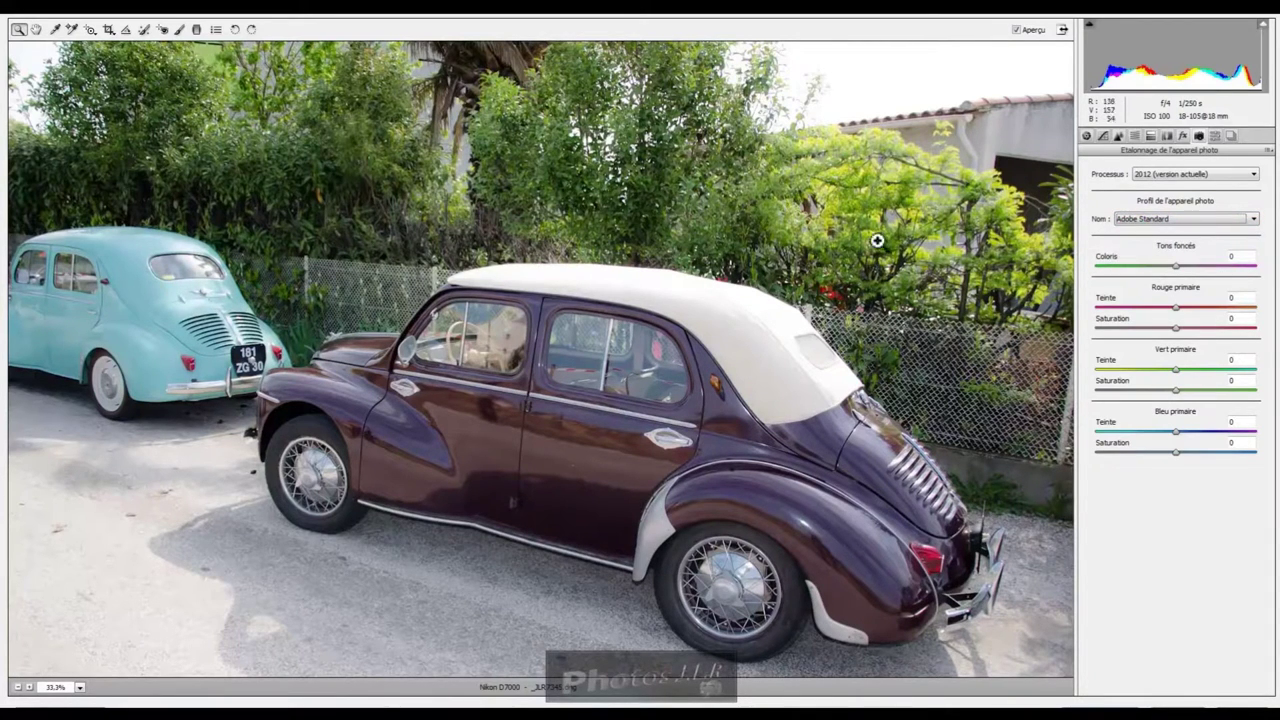
Try Camera Landscape, Camera Neutral and Camera Portrait, then settle on Camera Standard.
{"action": "left_click", "coordinate": [1252, 219]}
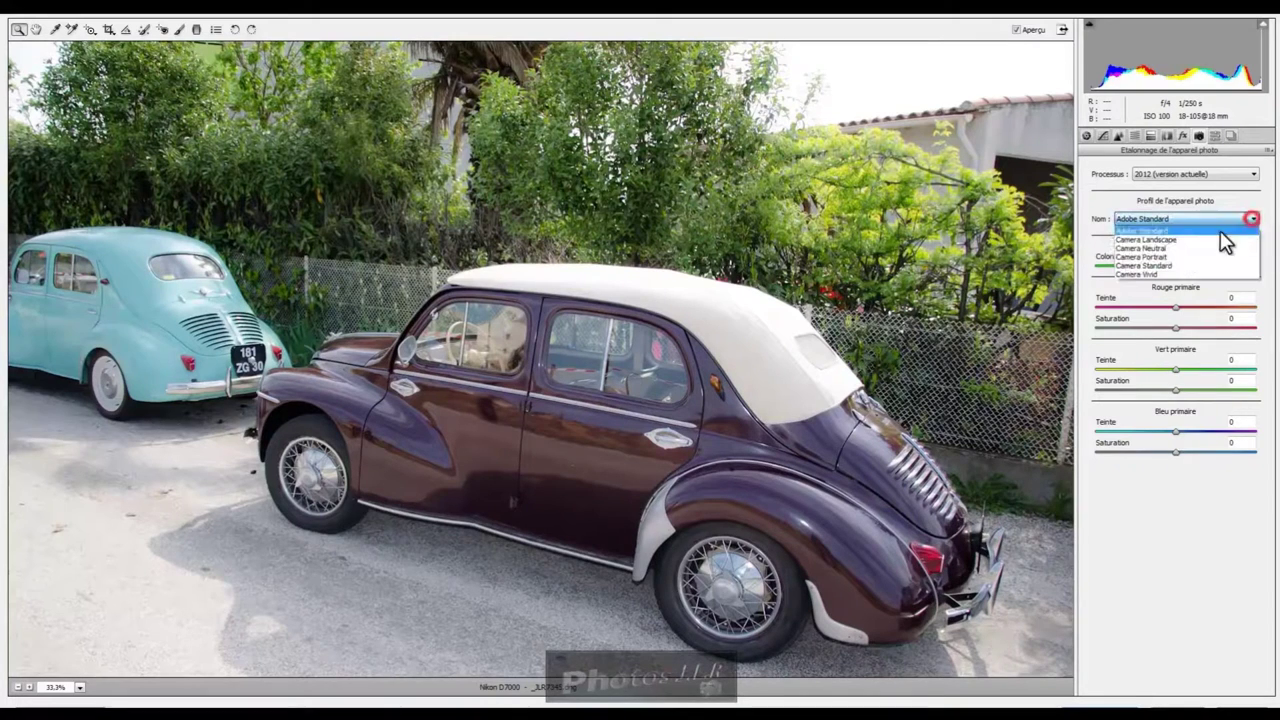
{"action": "left_click", "coordinate": [1156, 240]}
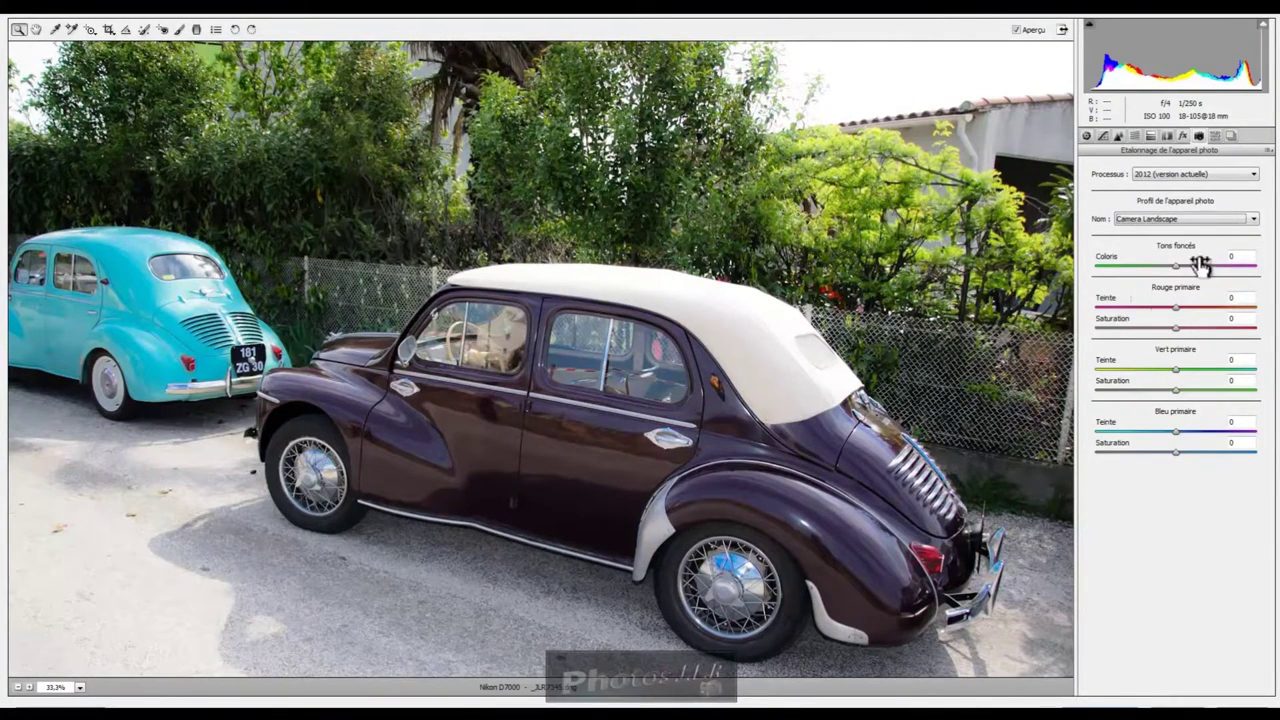
{"action": "left_click", "coordinate": [1254, 220]}
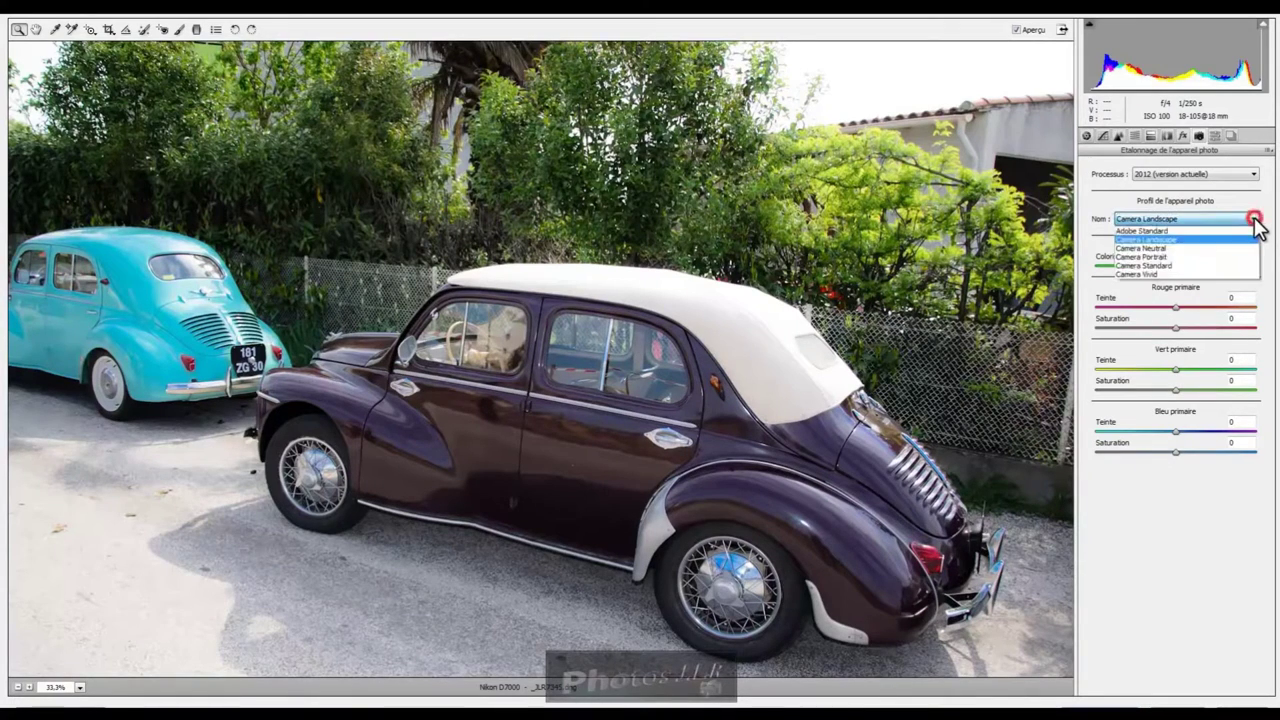
{"action": "left_click", "coordinate": [1155, 249]}
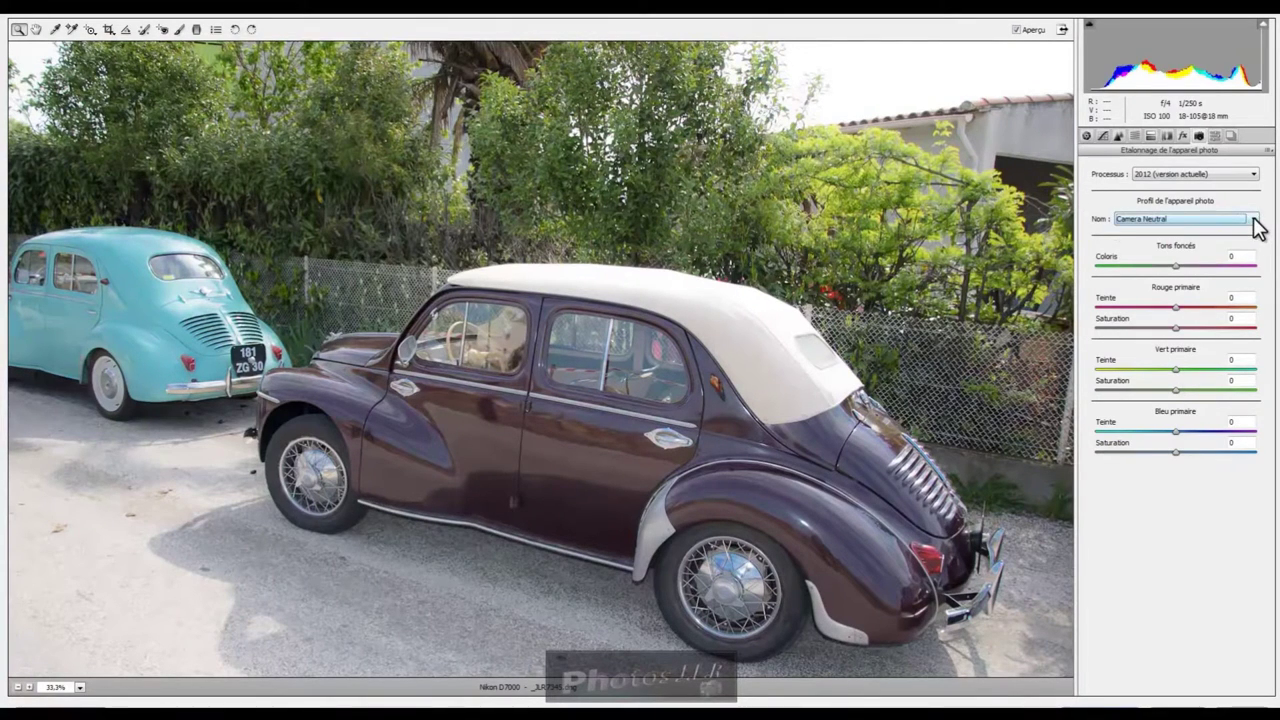
{"action": "left_click", "coordinate": [1253, 219]}
{"action": "left_click", "coordinate": [1147, 257]}
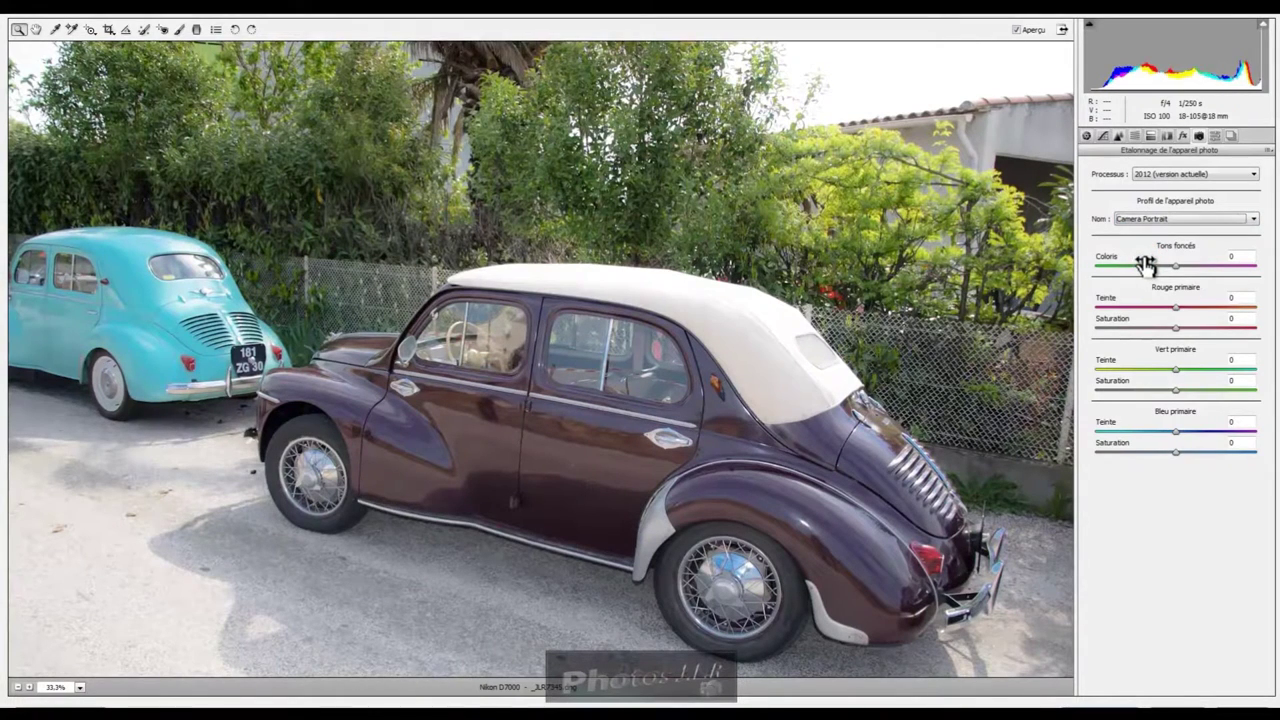
{"action": "left_click", "coordinate": [1253, 219]}
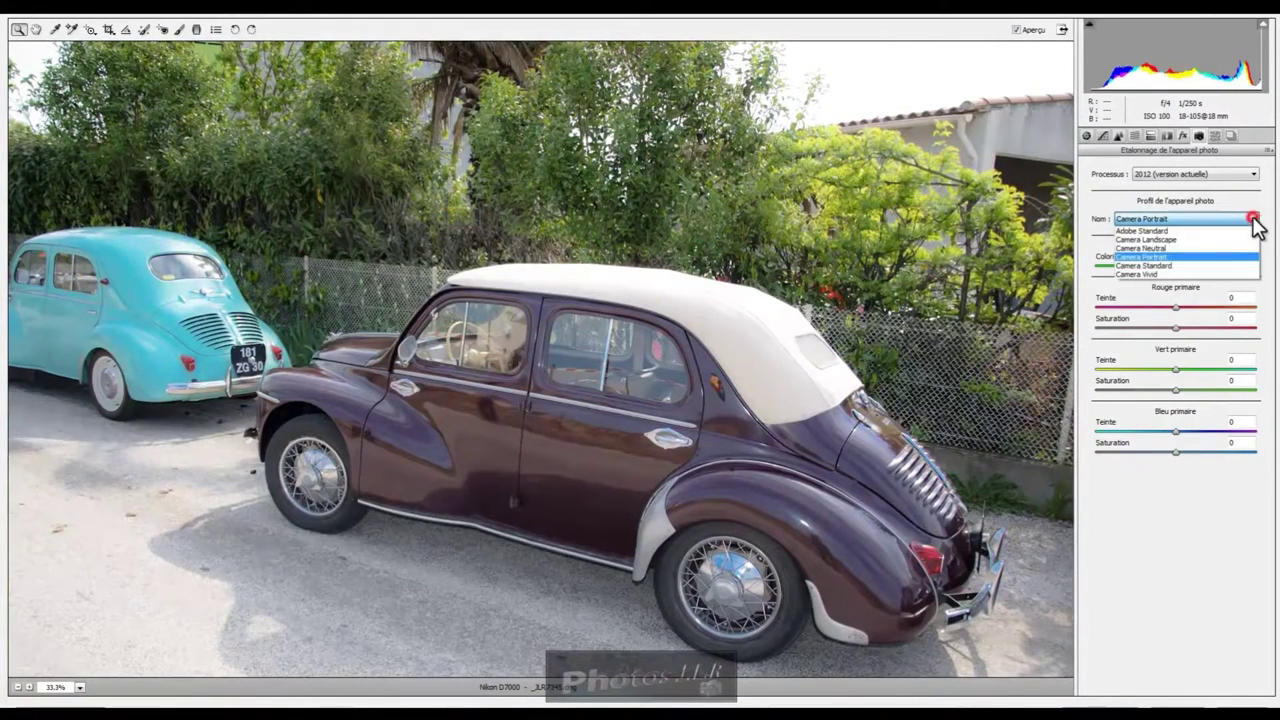
{"action": "left_click", "coordinate": [1157, 265]}
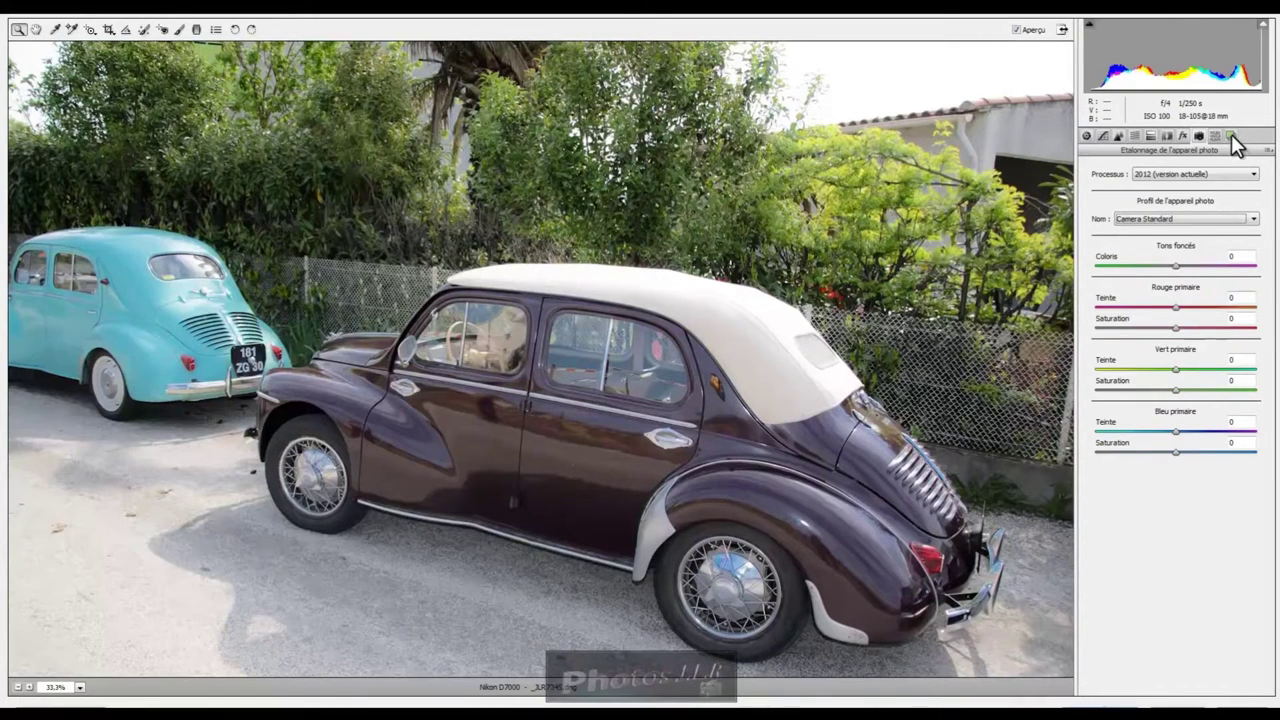
Save the current look as a new snapshot named 05.
{"action": "left_click", "coordinate": [1231, 137]}
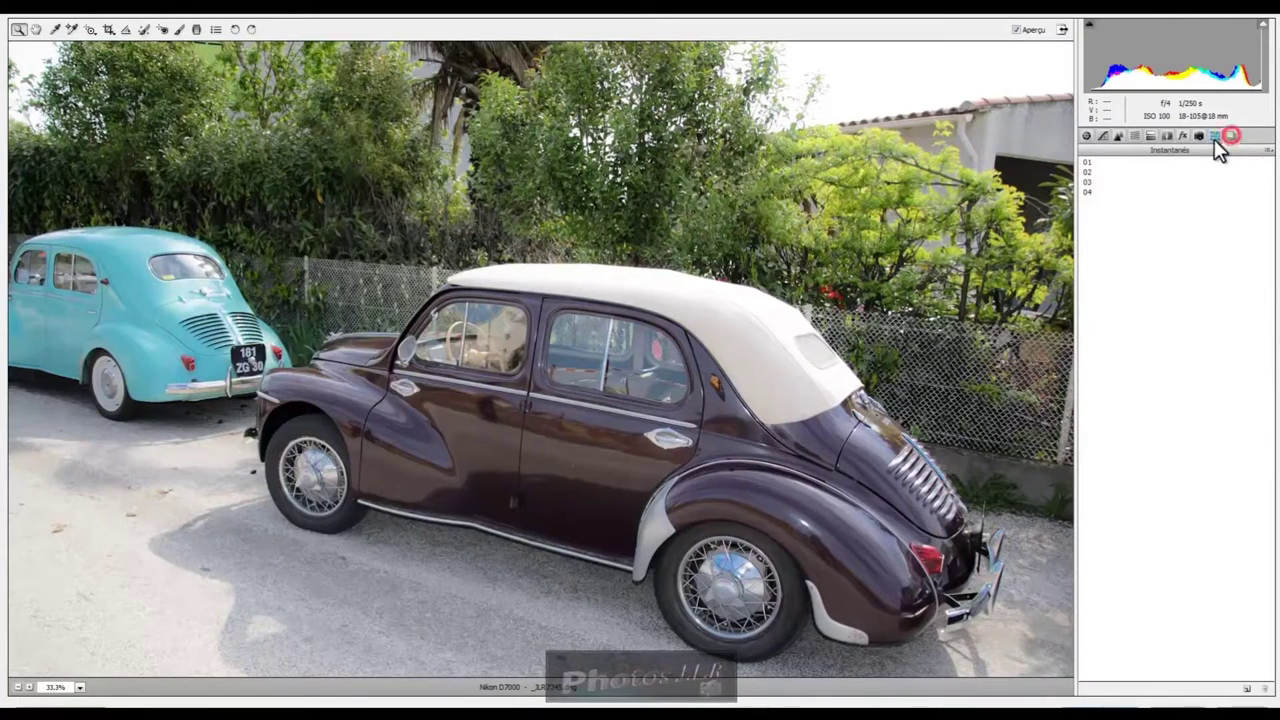
{"action": "left_click", "coordinate": [1247, 689]}
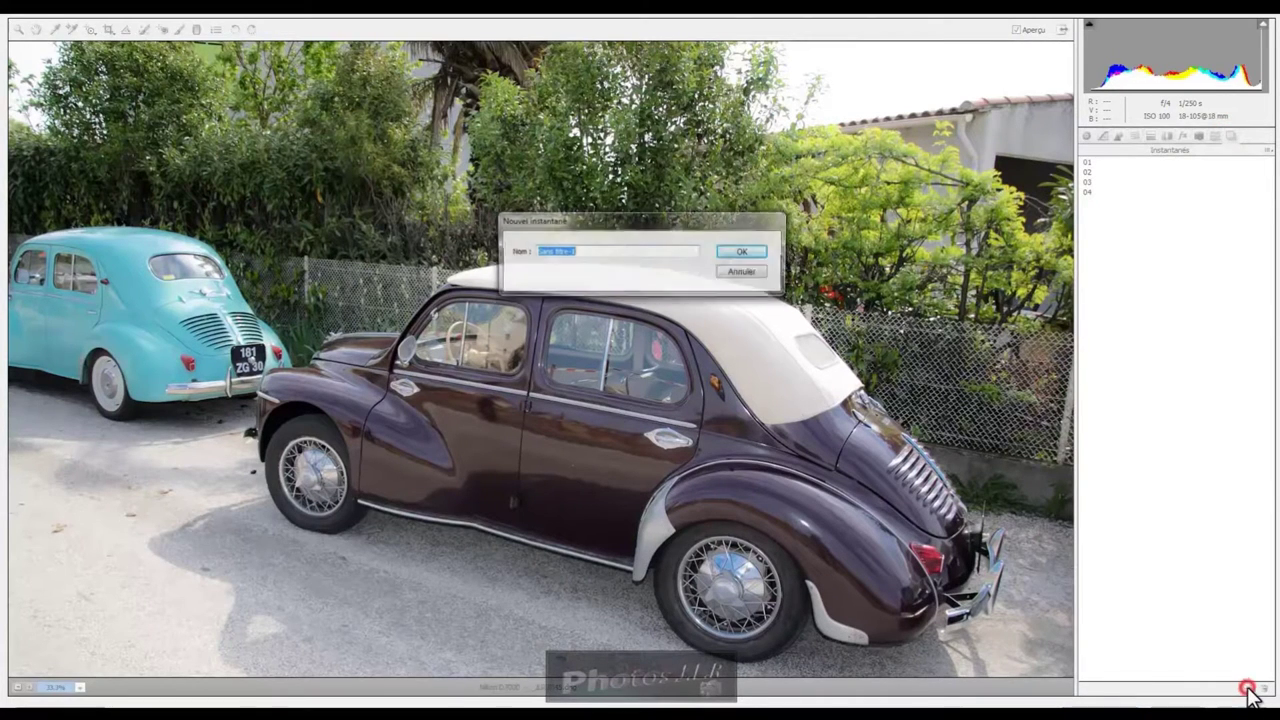
{"action": "left_click", "coordinate": [597, 243]}
{"action": "type", "text": "05"}
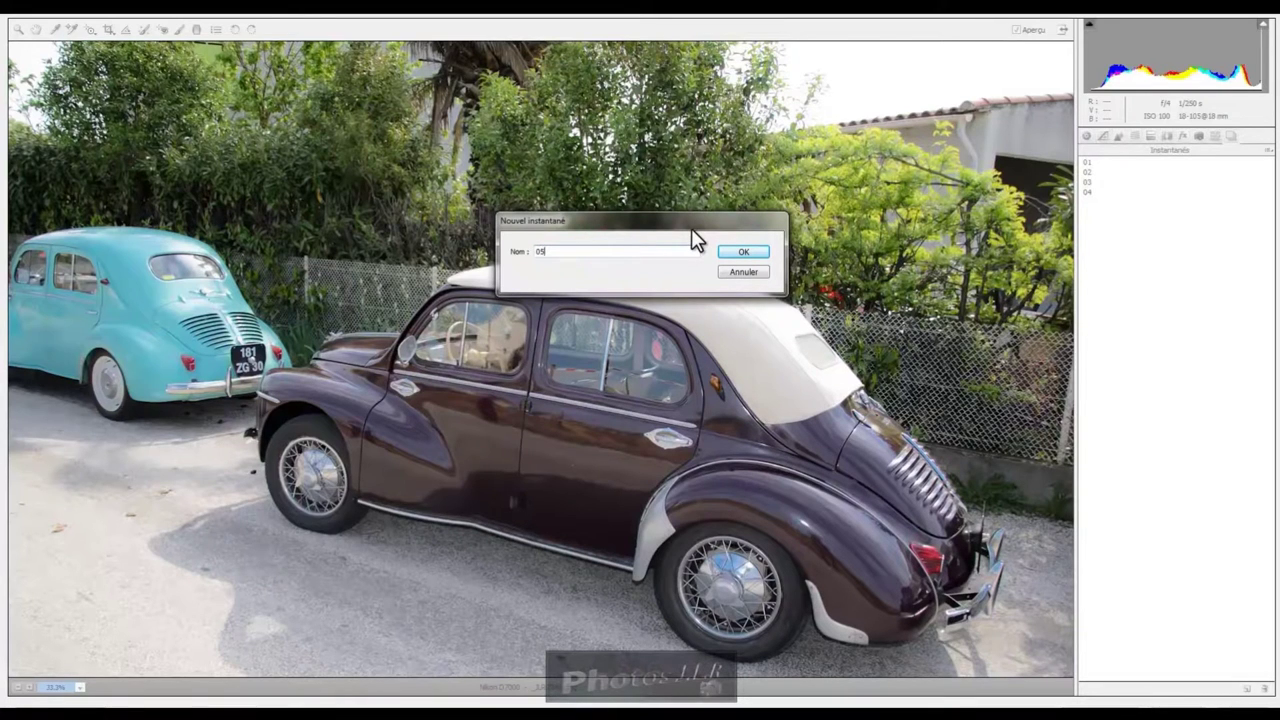
{"action": "left_click", "coordinate": [760, 251]}
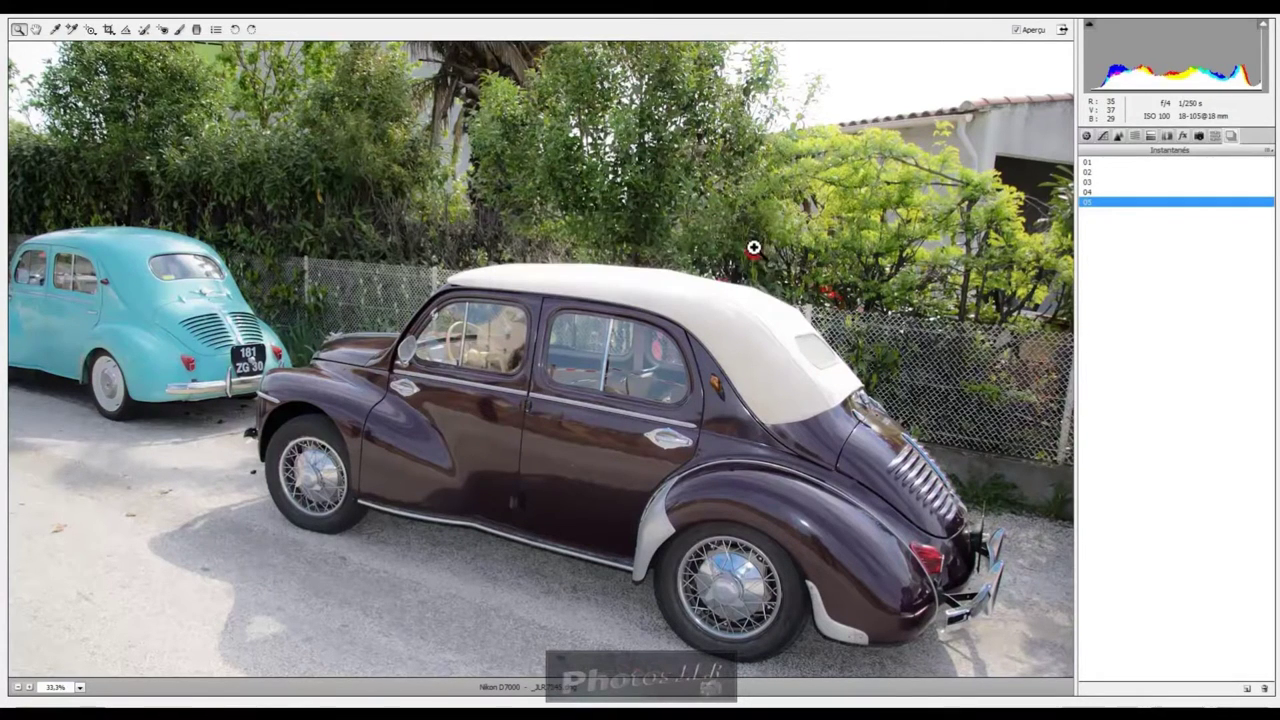
Toggle between snapshots 04 and 05 to compare, ending on 04.
{"action": "left_click", "coordinate": [1090, 192]}
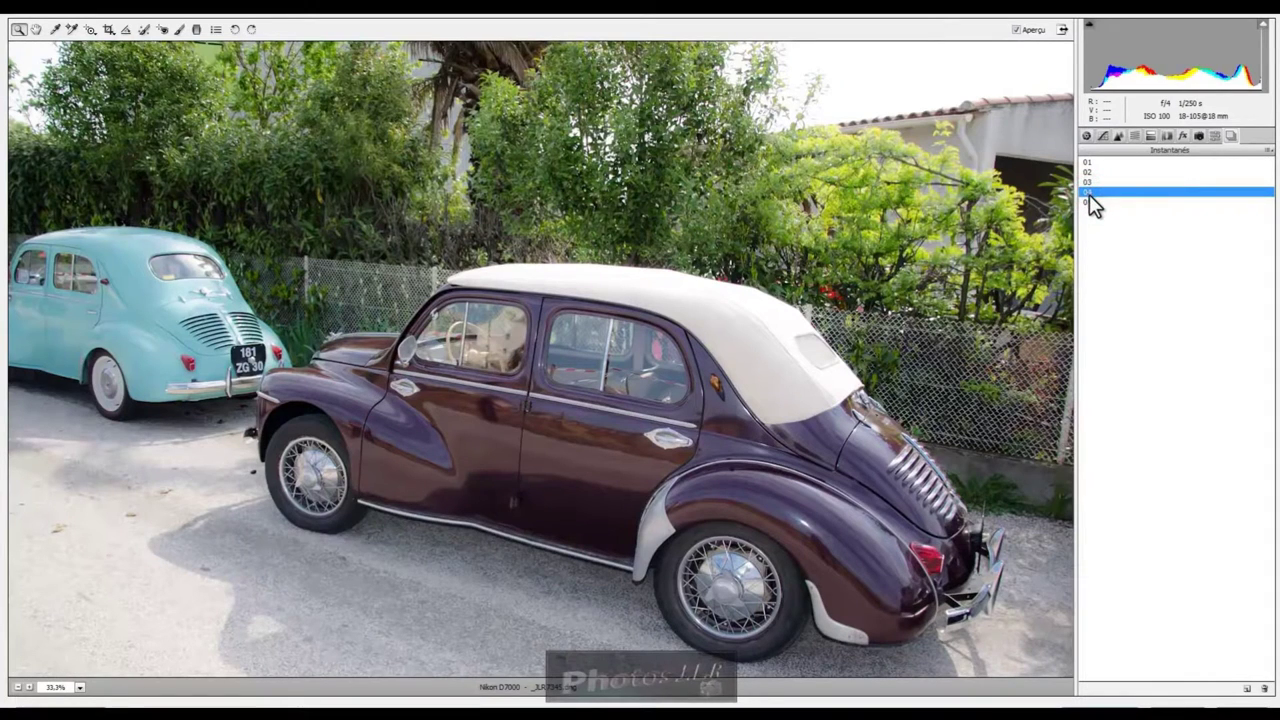
{"action": "left_click", "coordinate": [1090, 198]}
{"action": "left_click", "coordinate": [1087, 201]}
{"action": "left_click", "coordinate": [1084, 189]}
{"action": "left_click", "coordinate": [1087, 202]}
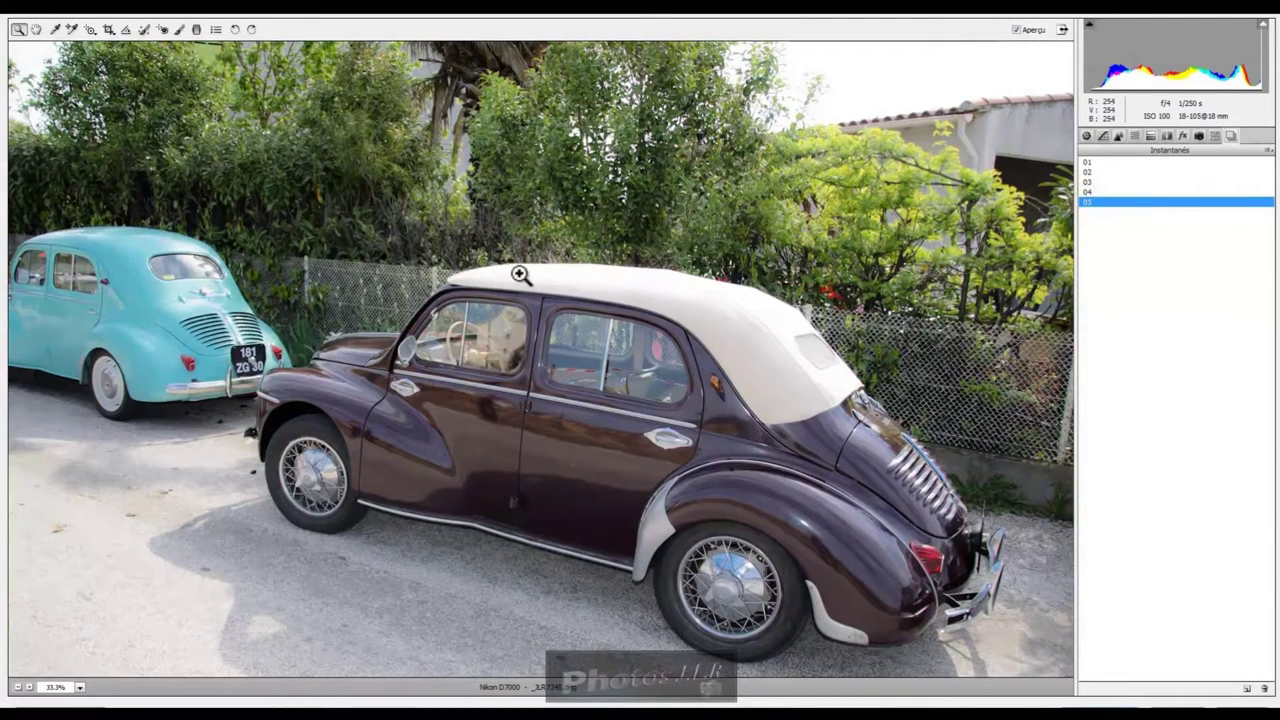
{"action": "left_click", "coordinate": [1086, 191]}
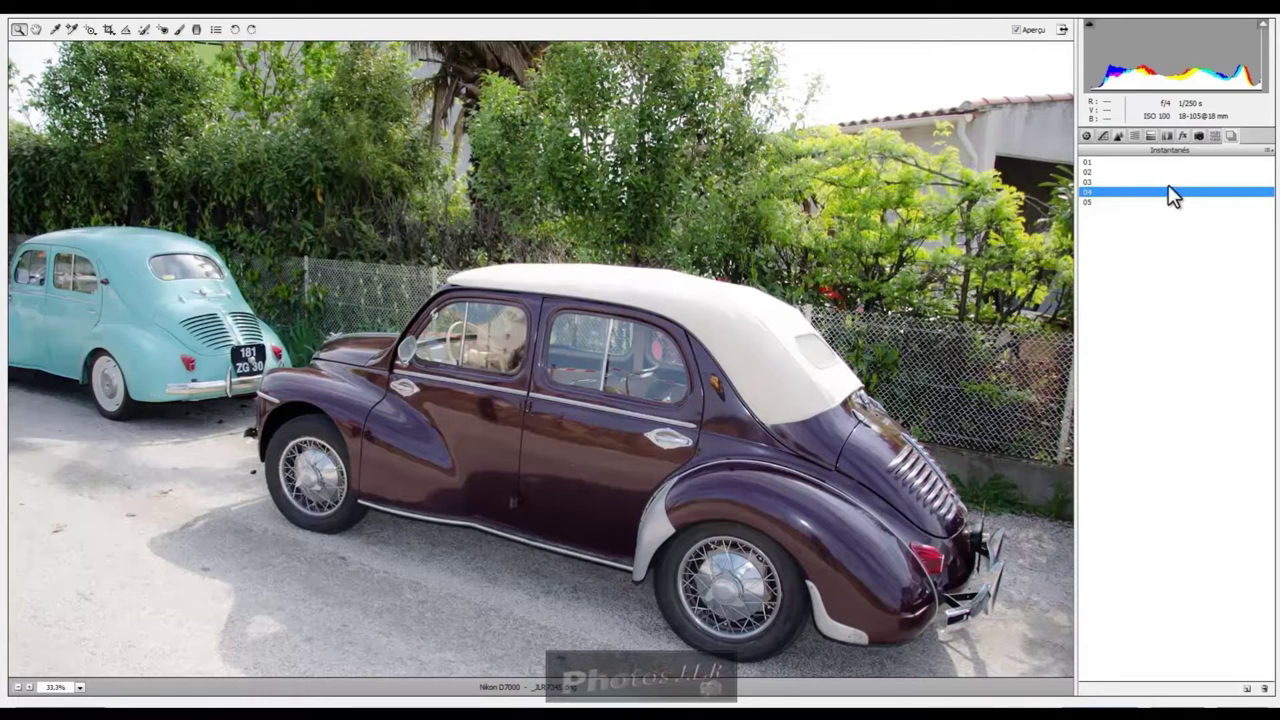
In Camera Calibration, cycle Camera Neutral, Standard, Vivid, Standard, then revert to Adobe Standard.
{"action": "left_click", "coordinate": [1199, 135]}
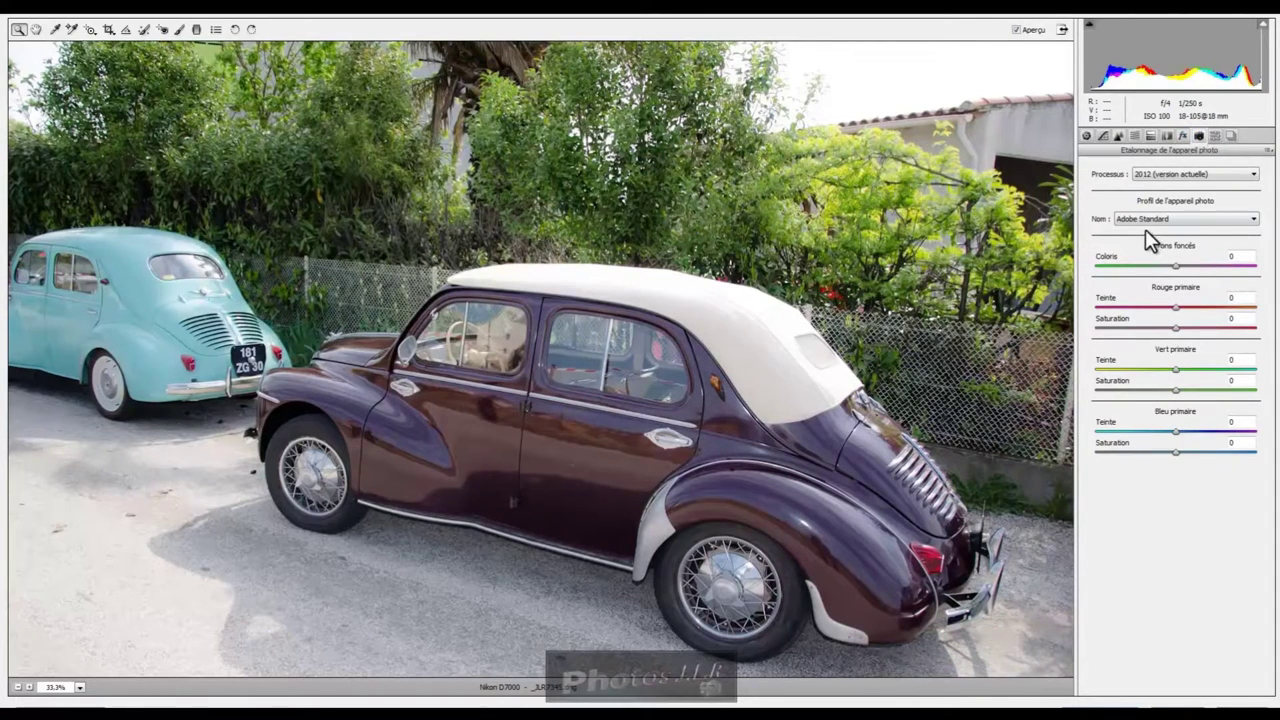
{"action": "left_click", "coordinate": [1255, 220]}
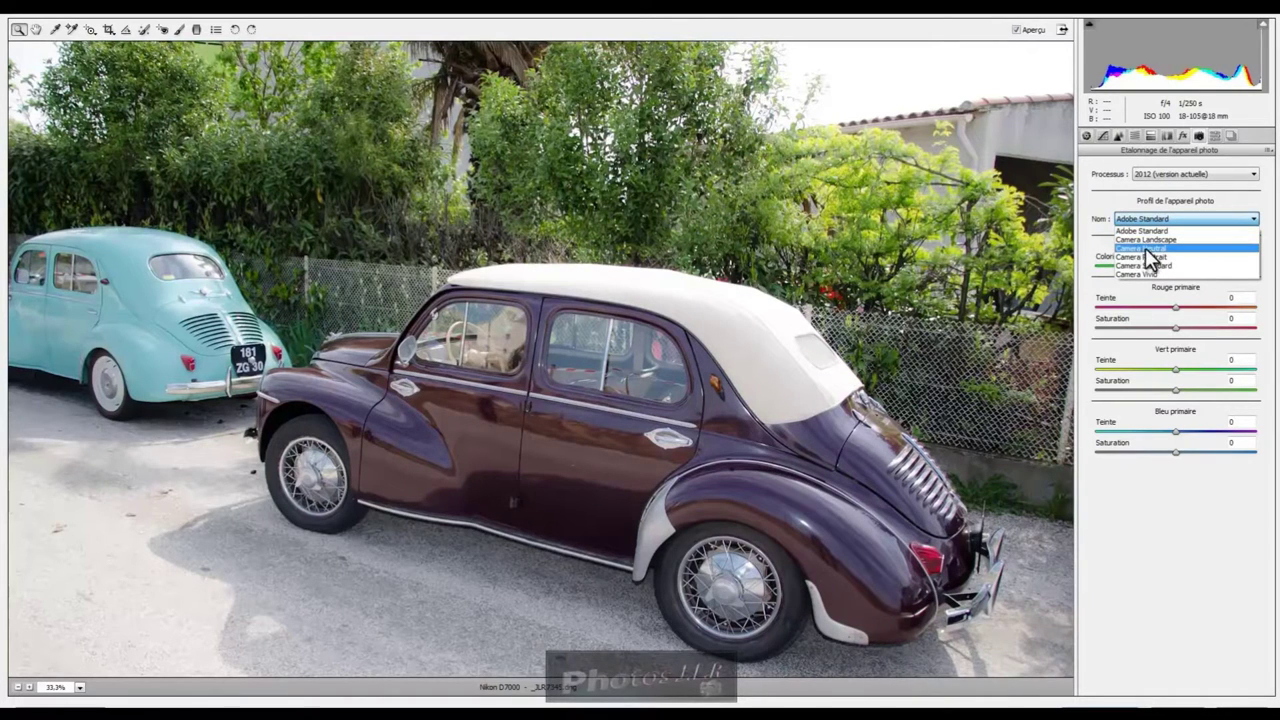
{"action": "left_click", "coordinate": [1155, 249]}
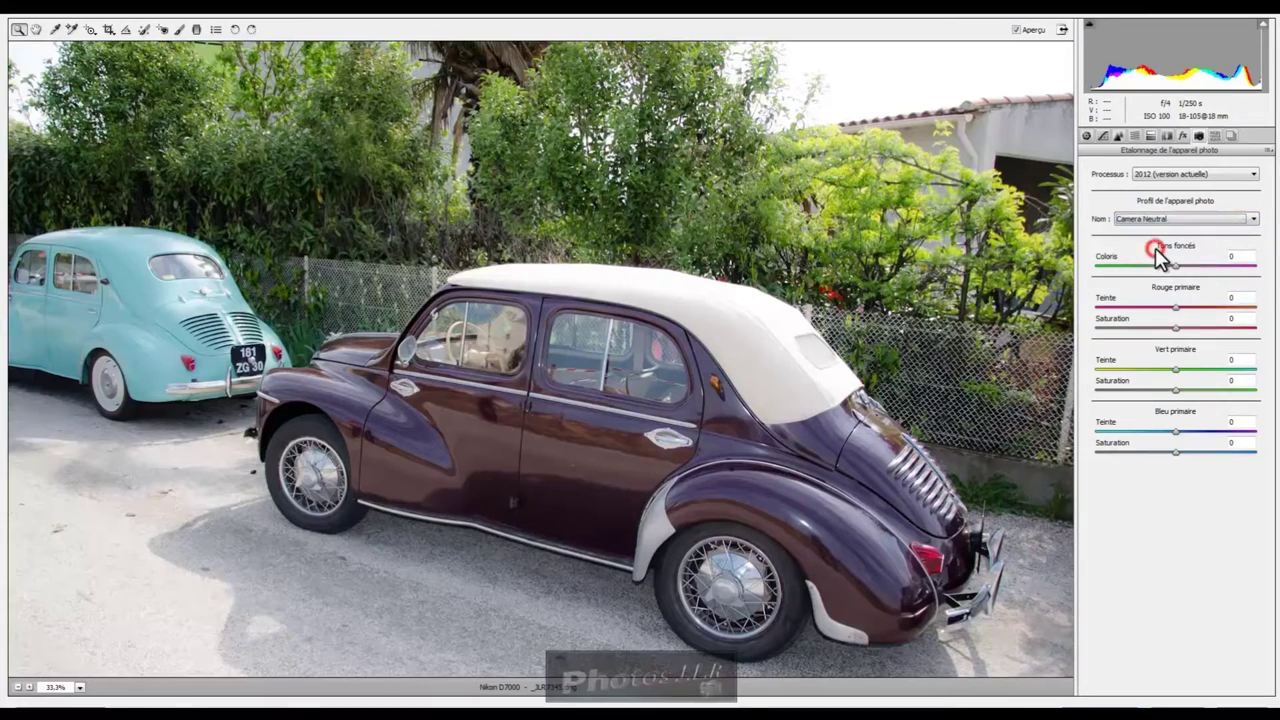
{"action": "left_click", "coordinate": [1254, 220]}
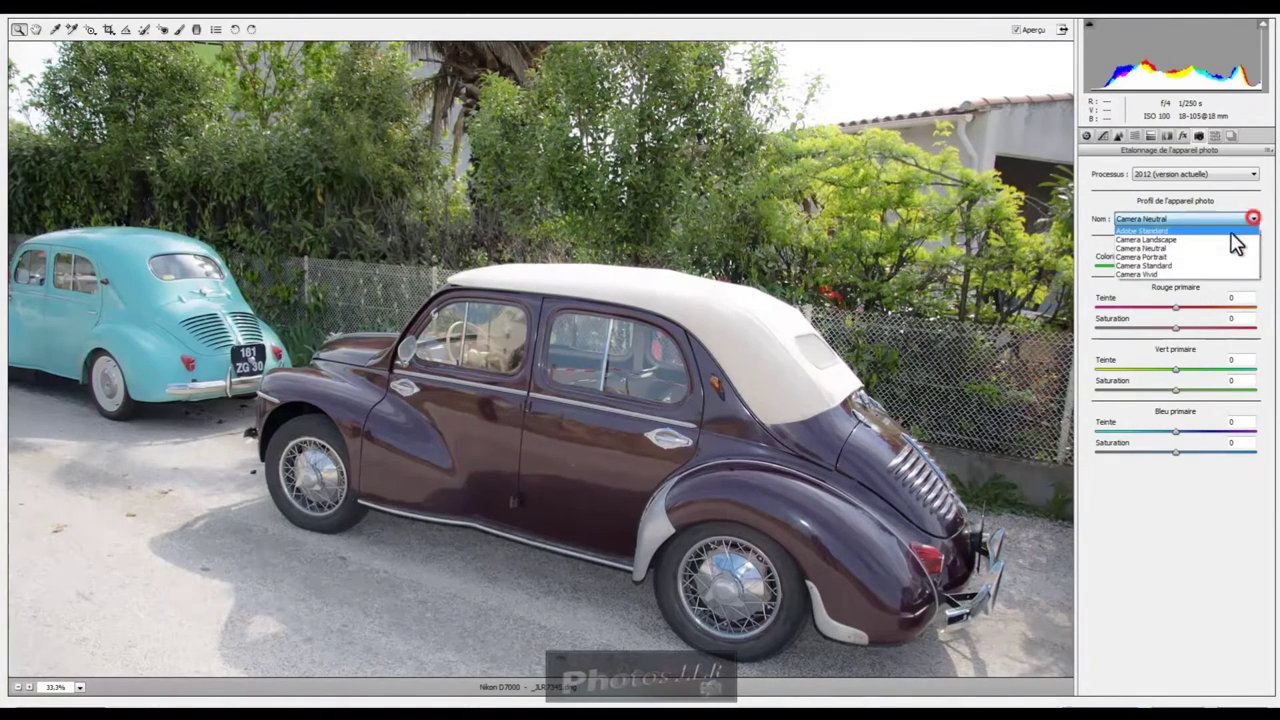
{"action": "left_click", "coordinate": [1156, 265]}
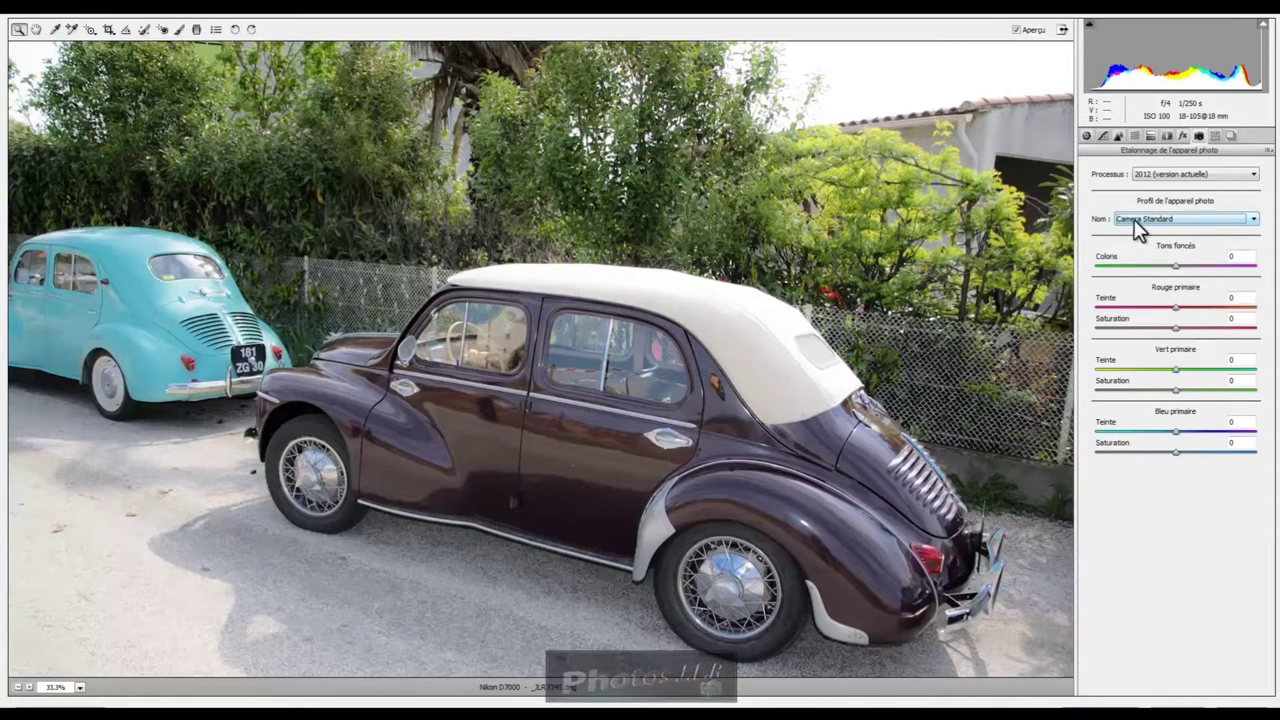
{"action": "left_click", "coordinate": [1254, 220]}
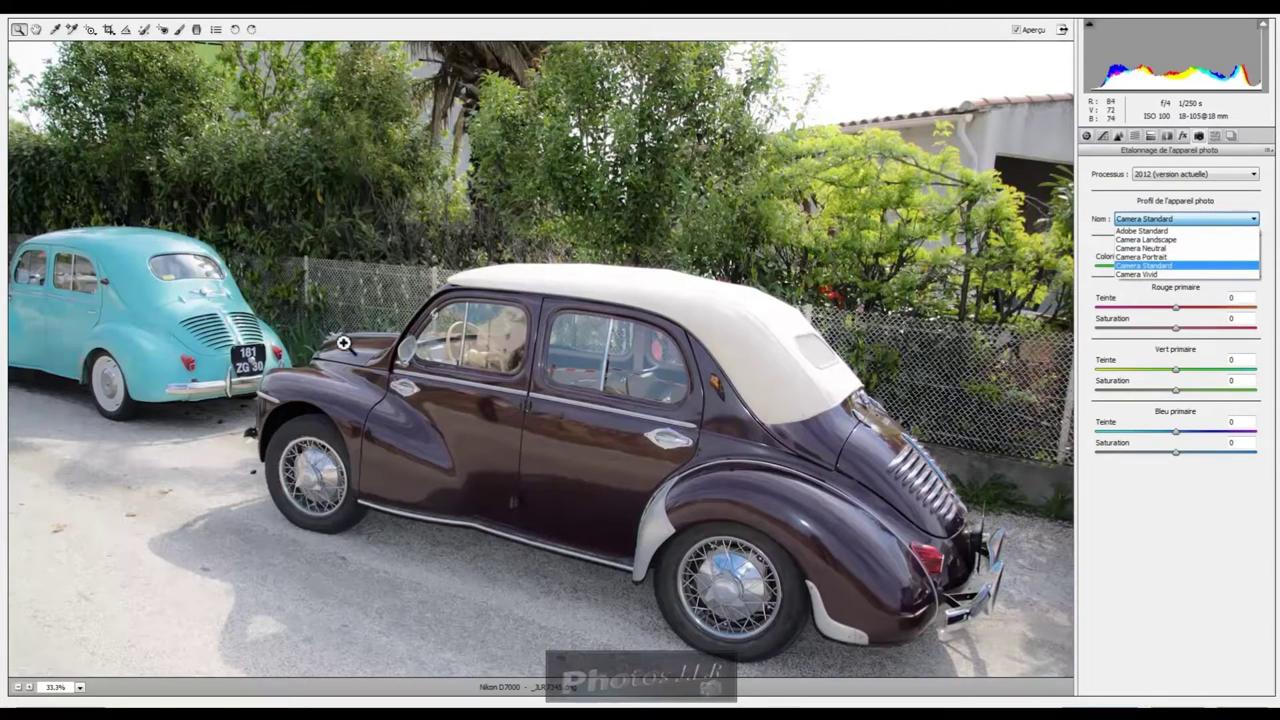
{"action": "left_click", "coordinate": [1153, 274]}
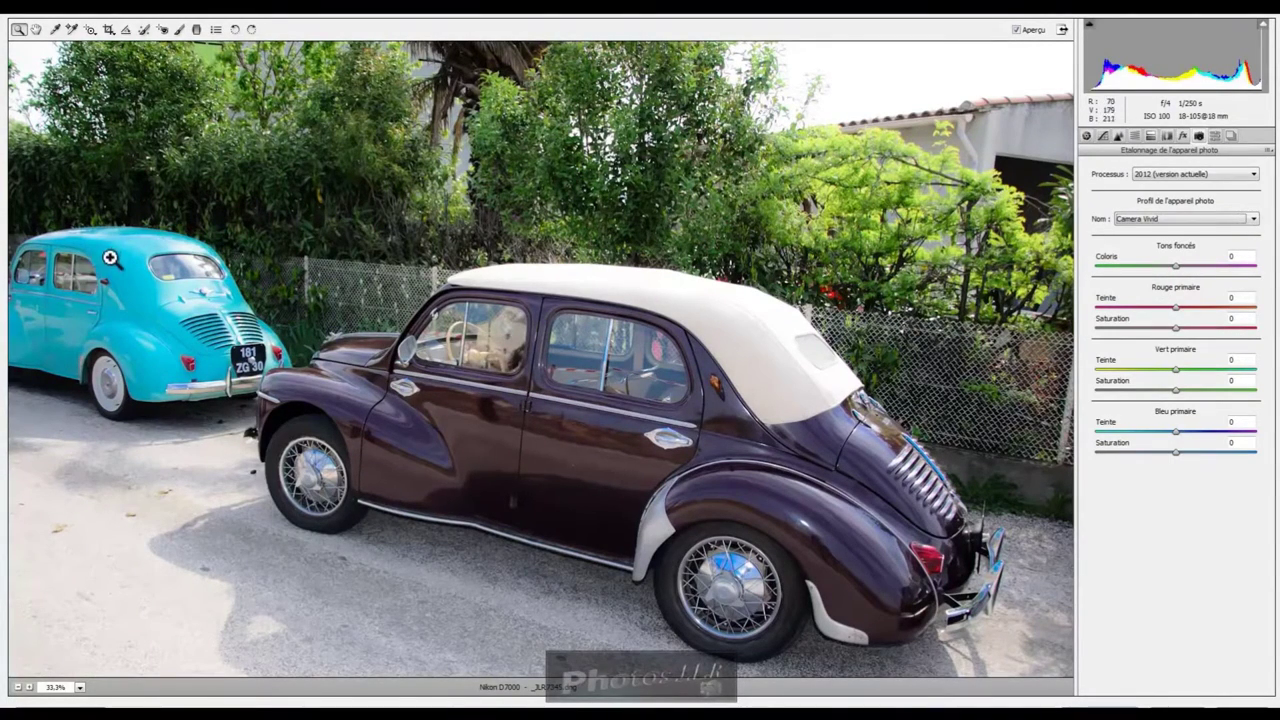
{"action": "left_click", "coordinate": [1253, 221]}
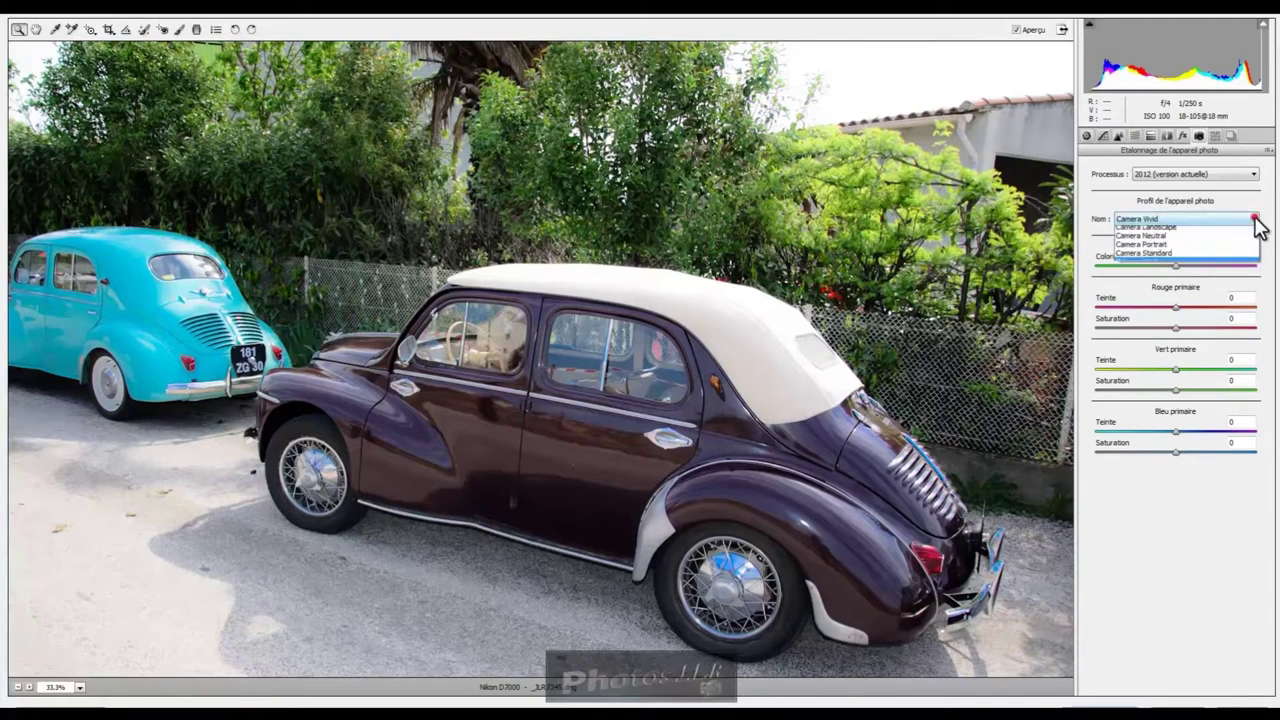
{"action": "left_click", "coordinate": [1148, 265]}
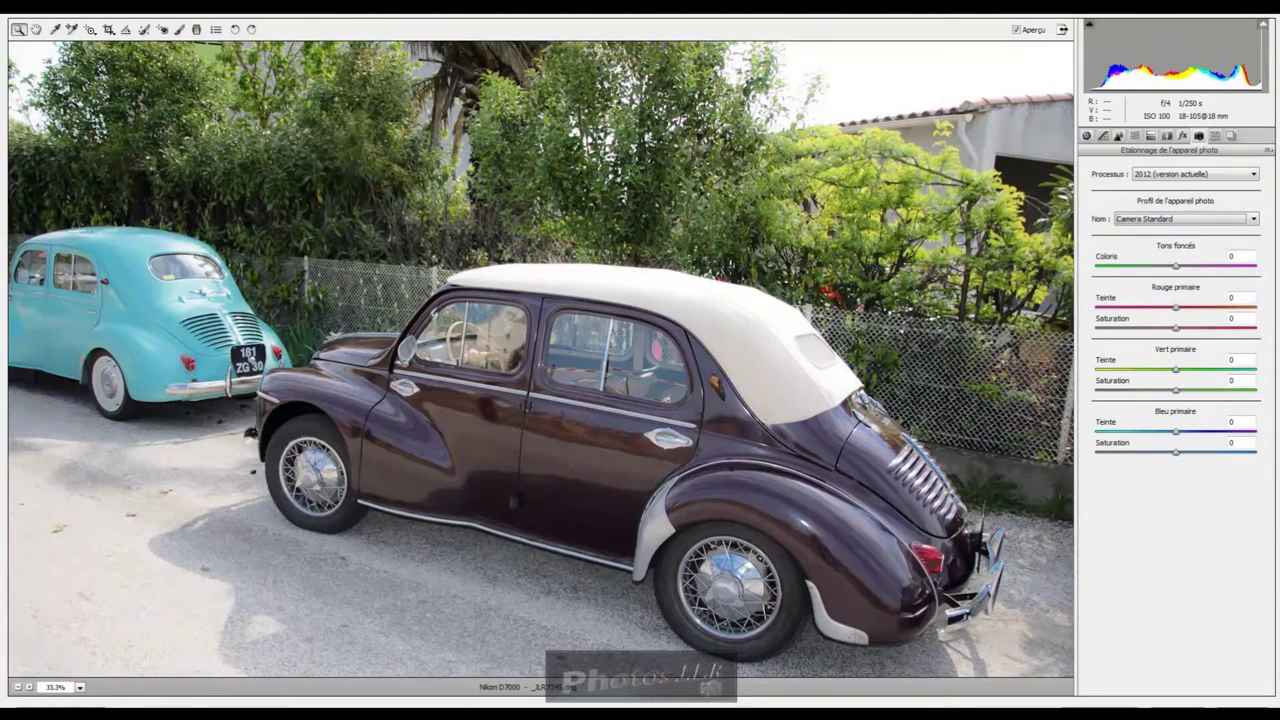
{"action": "left_click", "coordinate": [1253, 219]}
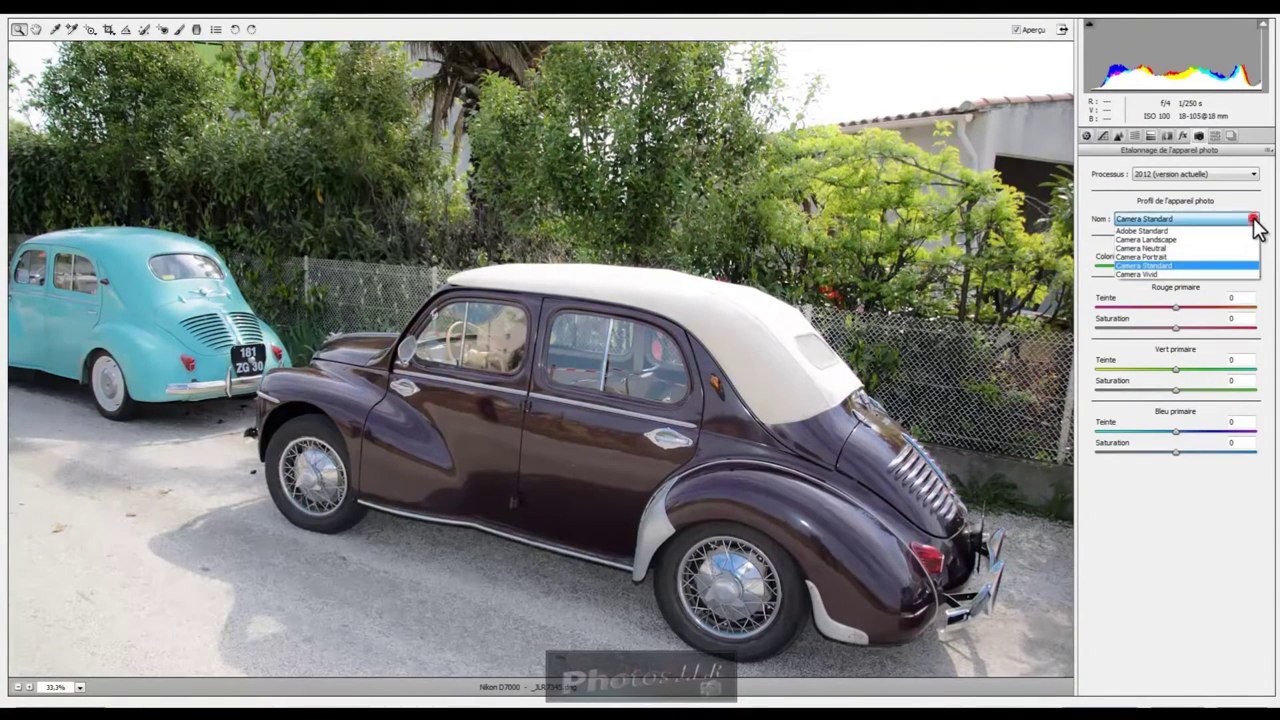
{"action": "left_click", "coordinate": [1127, 231]}
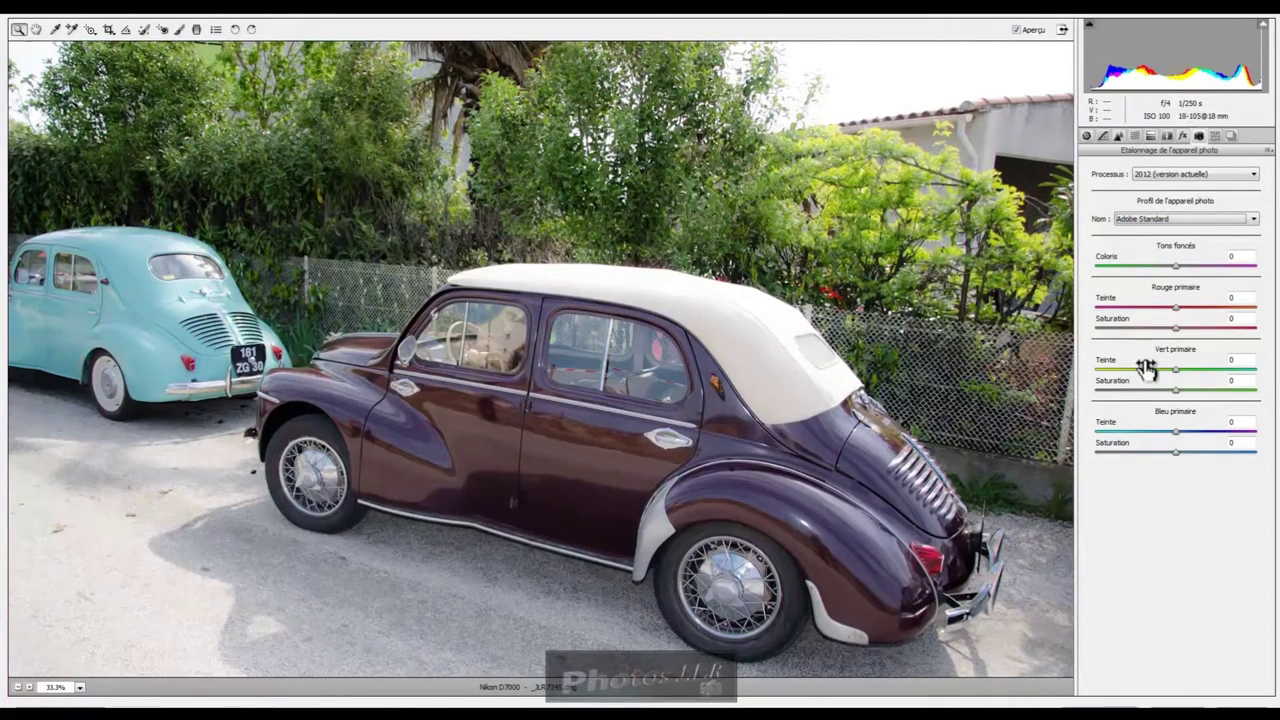
Drag the Camera Calibration Shadows Tint slider slightly left to a negative value.
{"action": "left_click", "coordinate": [1175, 265]}
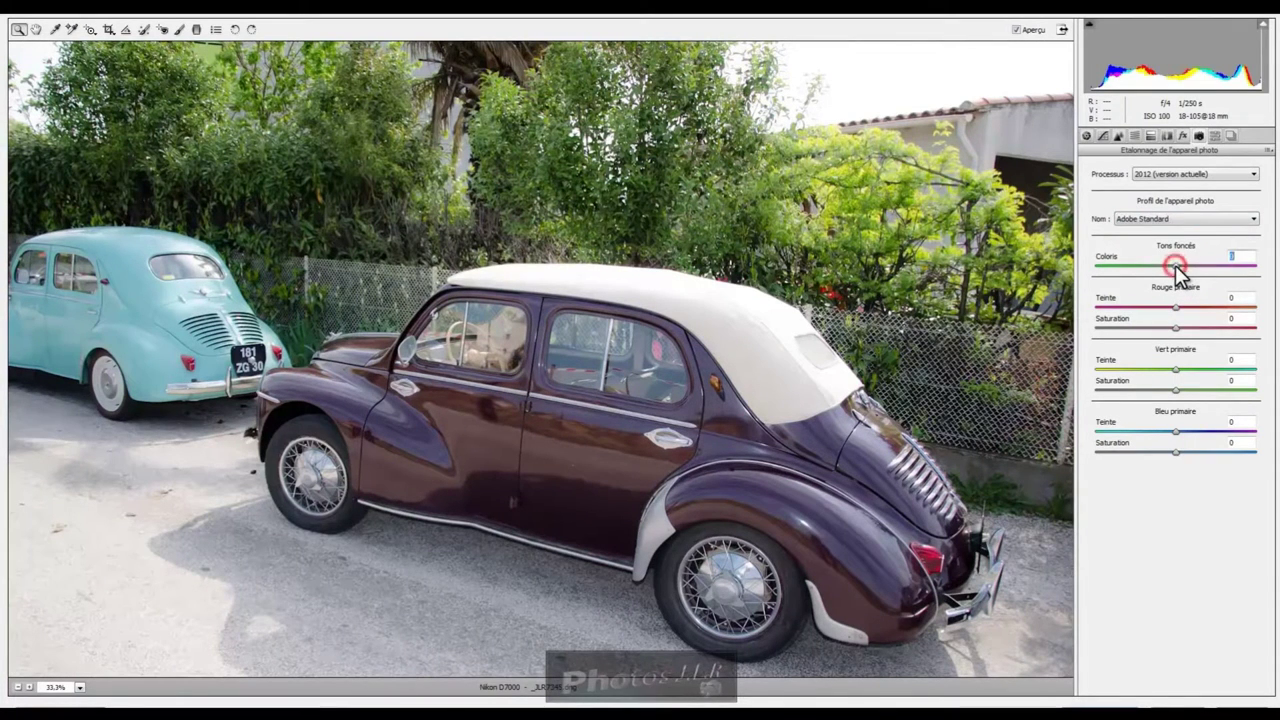
{"action": "mouse_move", "coordinate": [1175, 265]}
{"action": "left_mouse_down"}
{"action": "mouse_move", "coordinate": [1139, 267]}
{"action": "mouse_move", "coordinate": [1175, 268]}
{"action": "left_mouse_up"}
Save the current settings as preset '01', then show snapshots 01–05.
{"action": "left_click", "coordinate": [1216, 135]}
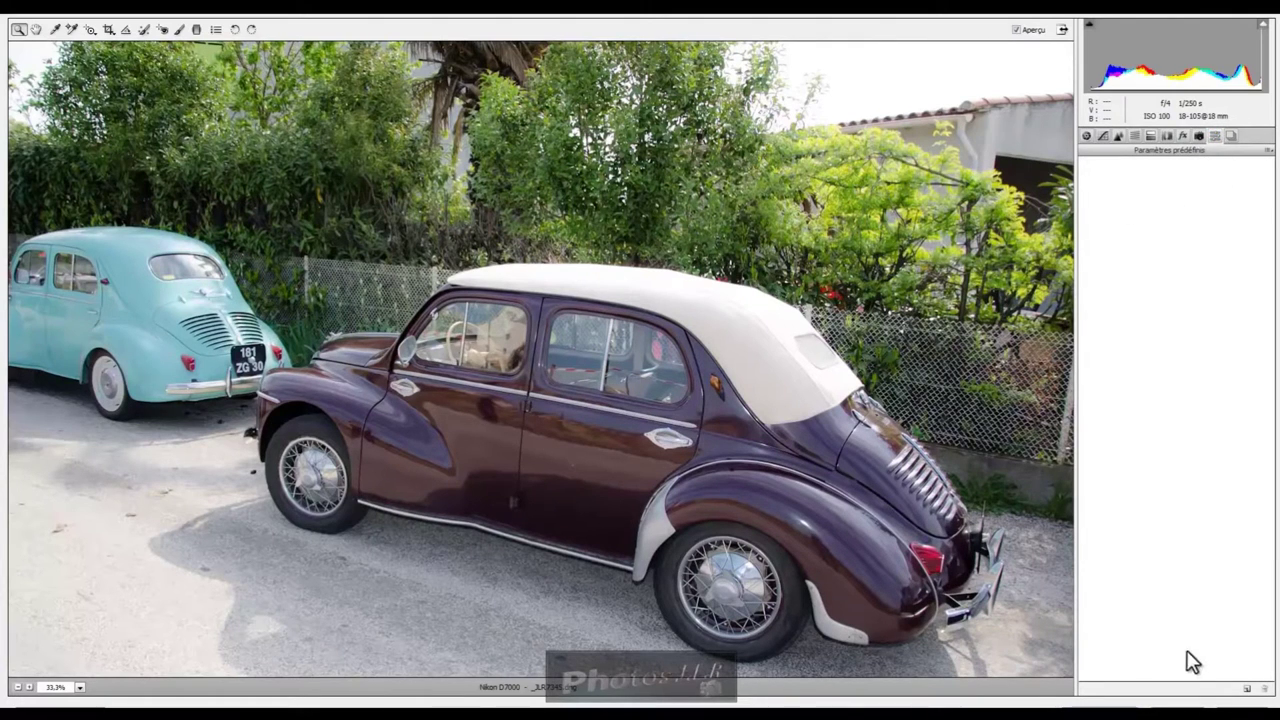
{"action": "left_click", "coordinate": [1247, 689]}
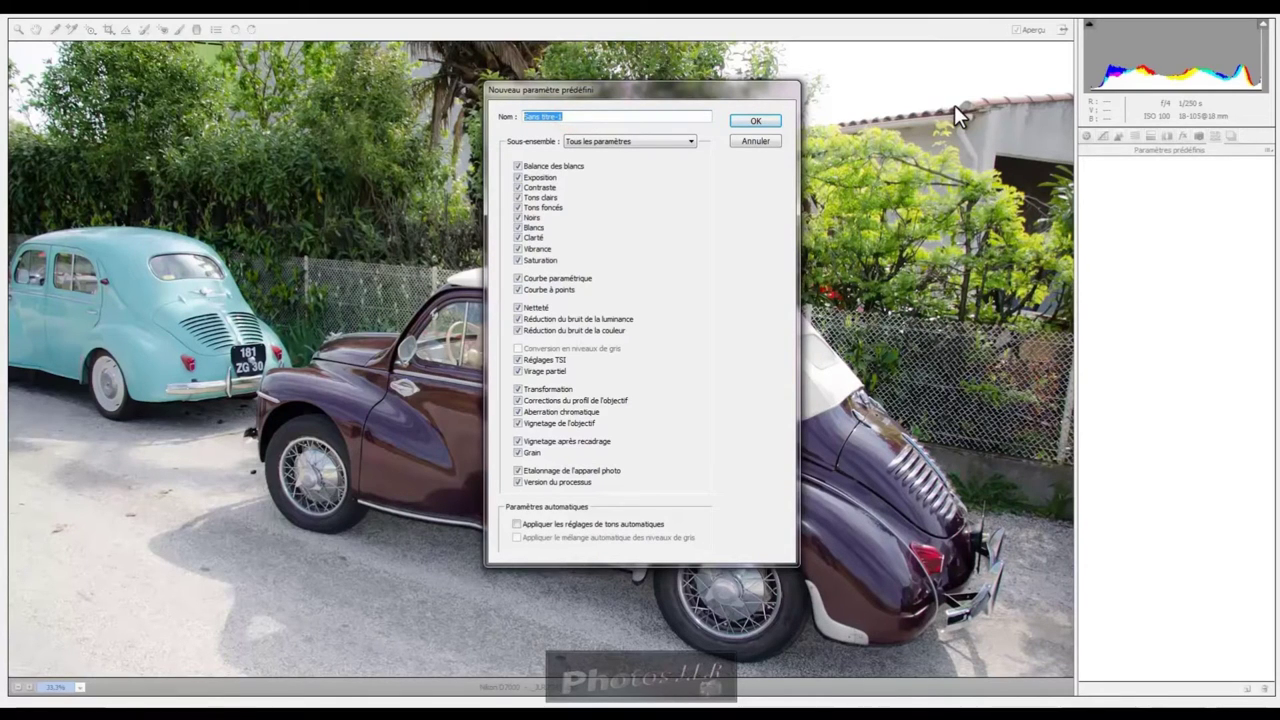
{"action": "type", "text": "01"}
{"action": "left_click", "coordinate": [756, 121]}
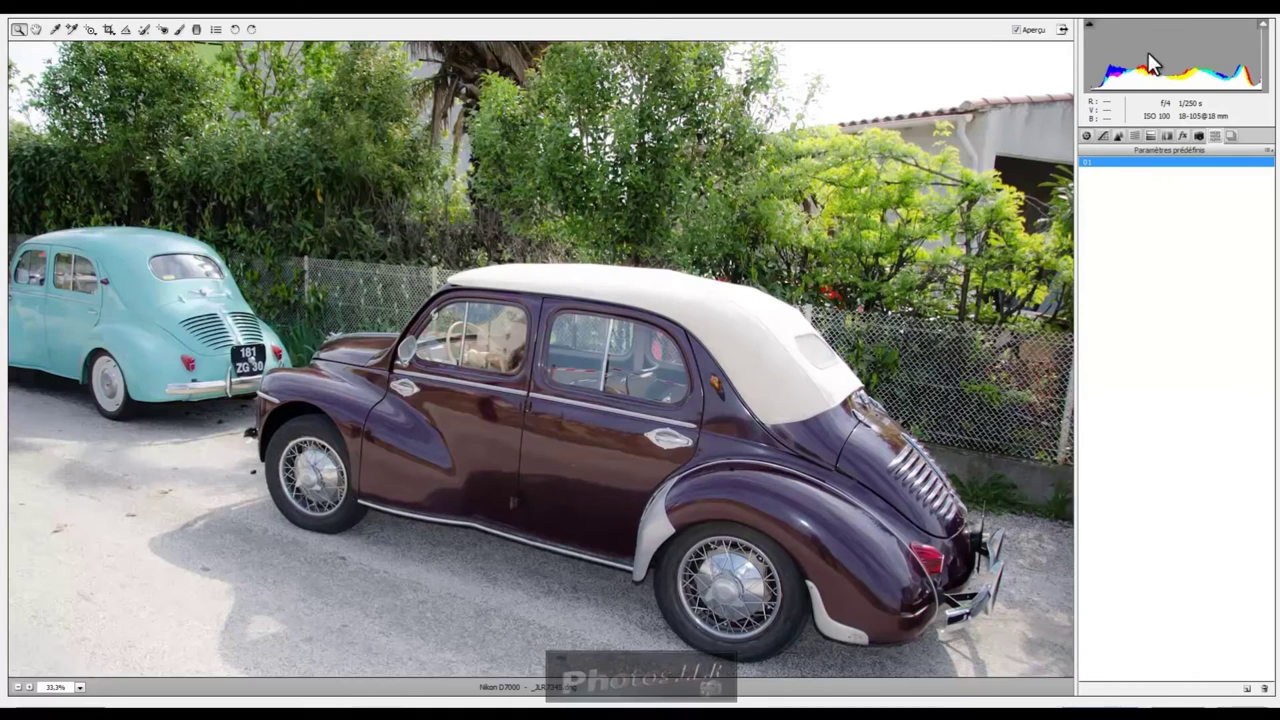
{"action": "left_click", "coordinate": [1230, 135]}
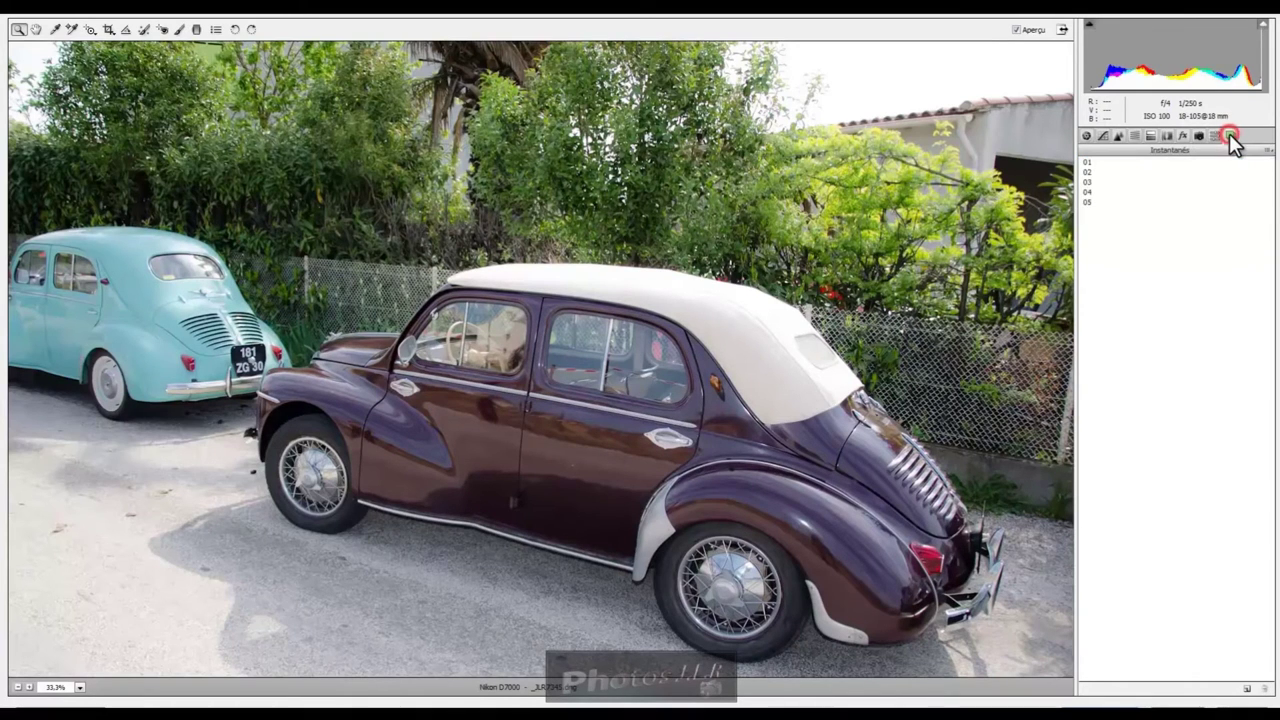